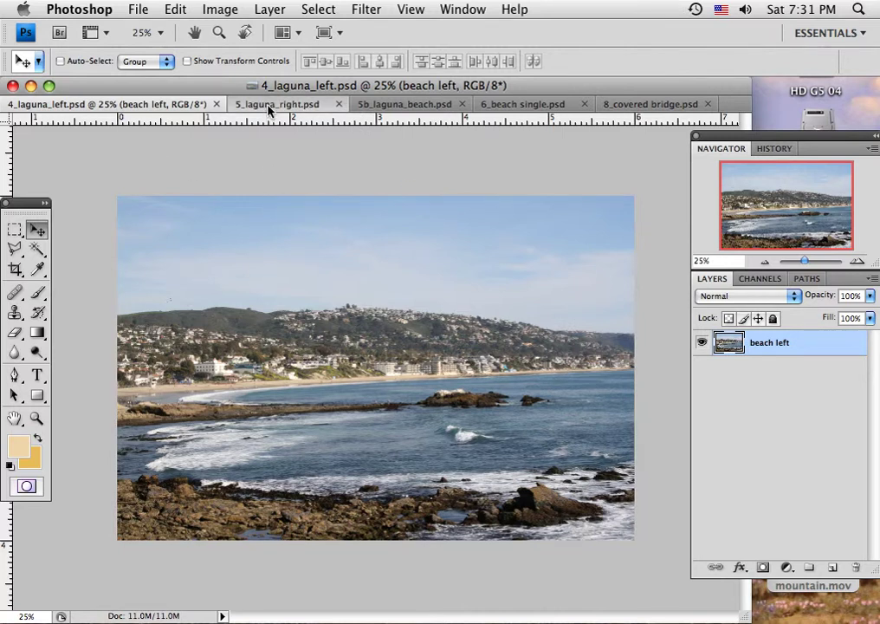
Step: Add a new layer beneath the beach left layer in 4_laguna_left.psd and name it canvas
{"action": "left_click", "coordinate": [270, 104]}
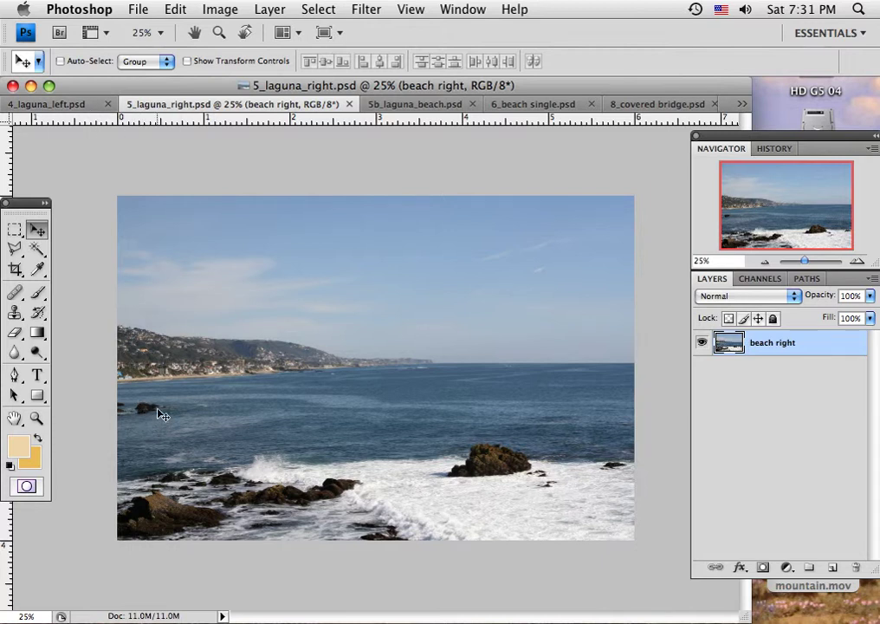
{"action": "left_click", "coordinate": [53, 104]}
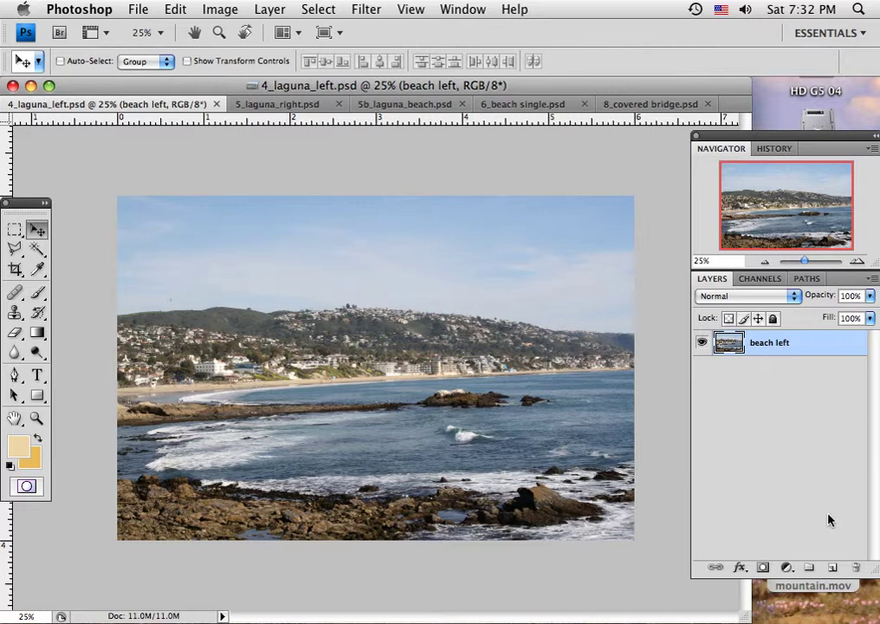
{"action": "left_click", "coordinate": [834, 568]}
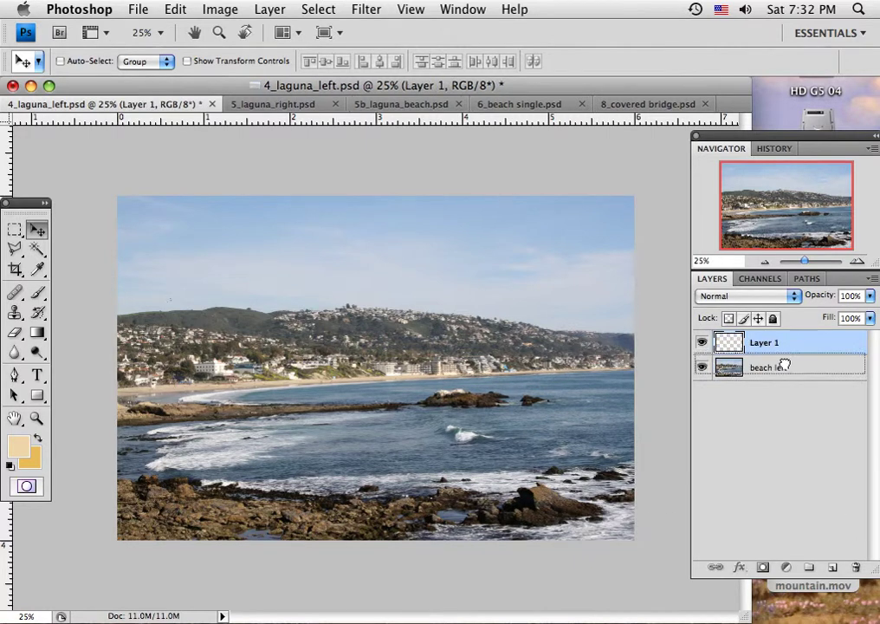
{"action": "key", "text": "super+bracketleft"}
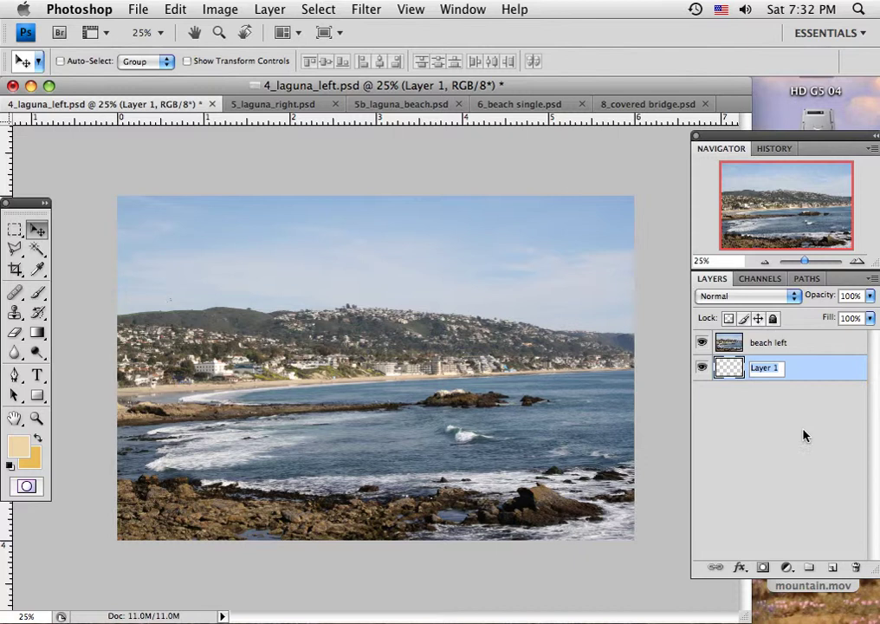
{"action": "type", "text": "canvas"}
{"action": "left_click", "coordinate": [793, 368]}
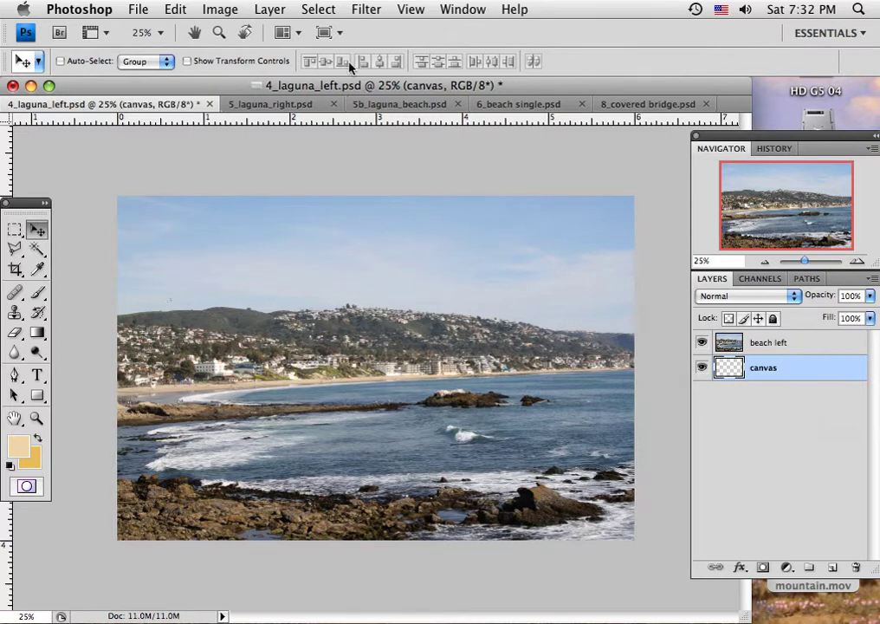
Step: Widen the canvas to 12 inches, anchoring the existing photo at the middle left so the extra space extends to the right
{"action": "left_click", "coordinate": [212, 9]}
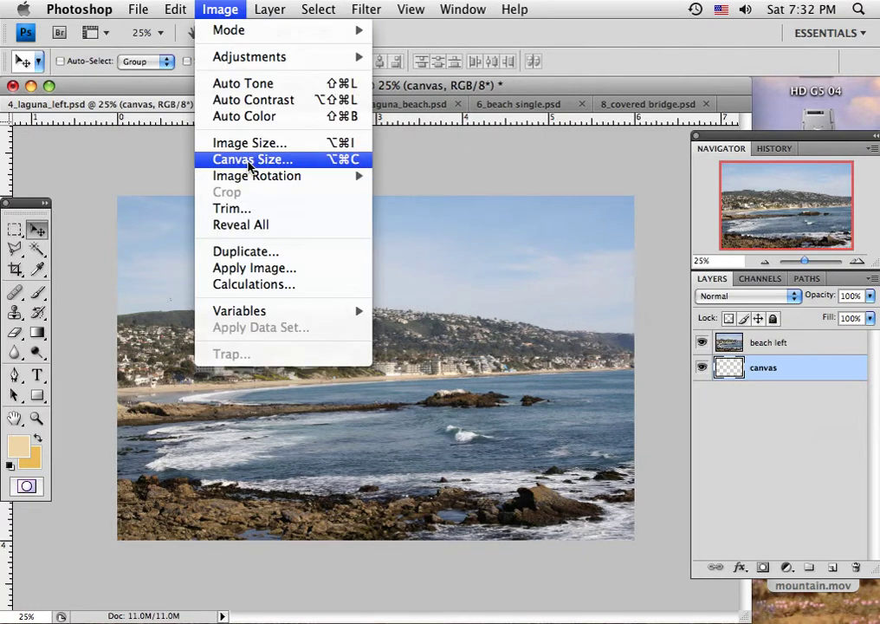
{"action": "left_click", "coordinate": [249, 162]}
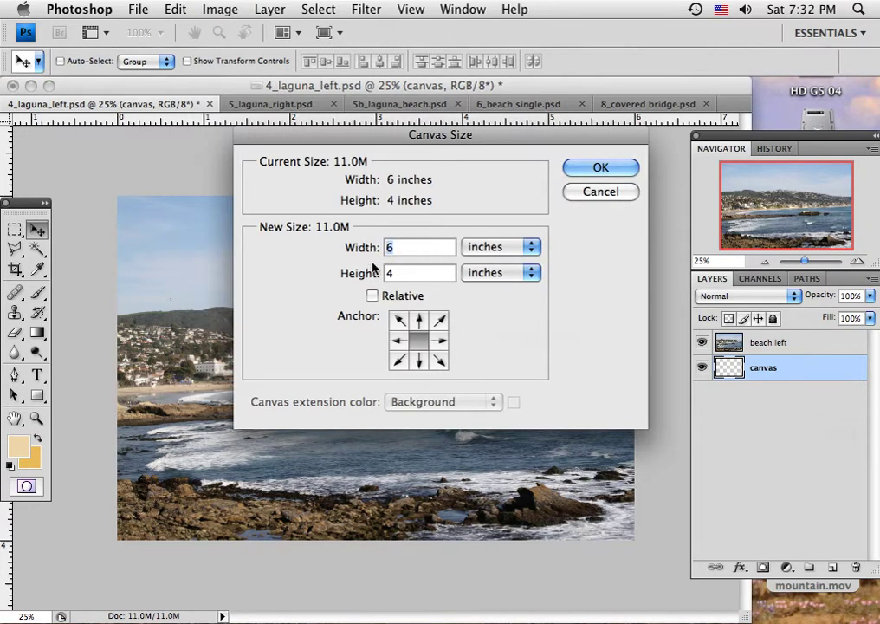
{"action": "type", "text": "12"}
{"action": "left_click", "coordinate": [399, 343]}
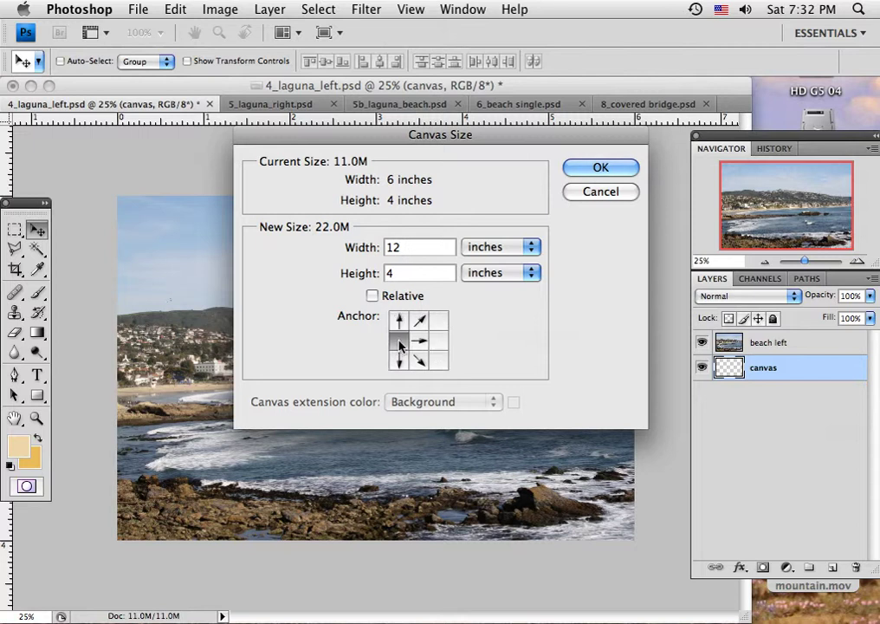
{"action": "left_click", "coordinate": [573, 169]}
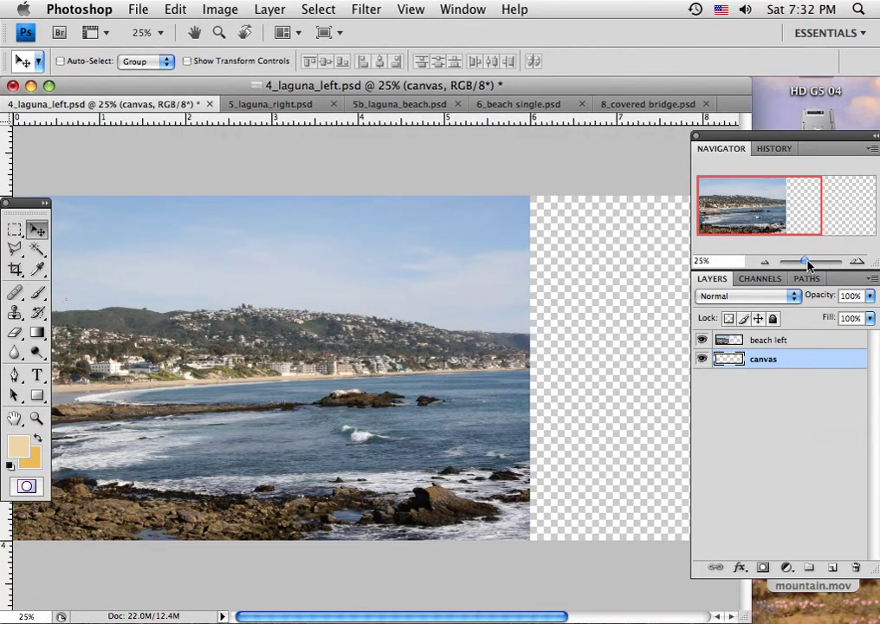
{"action": "left_click_drag", "start_coordinate": [808, 265], "coordinate": [802, 266]}
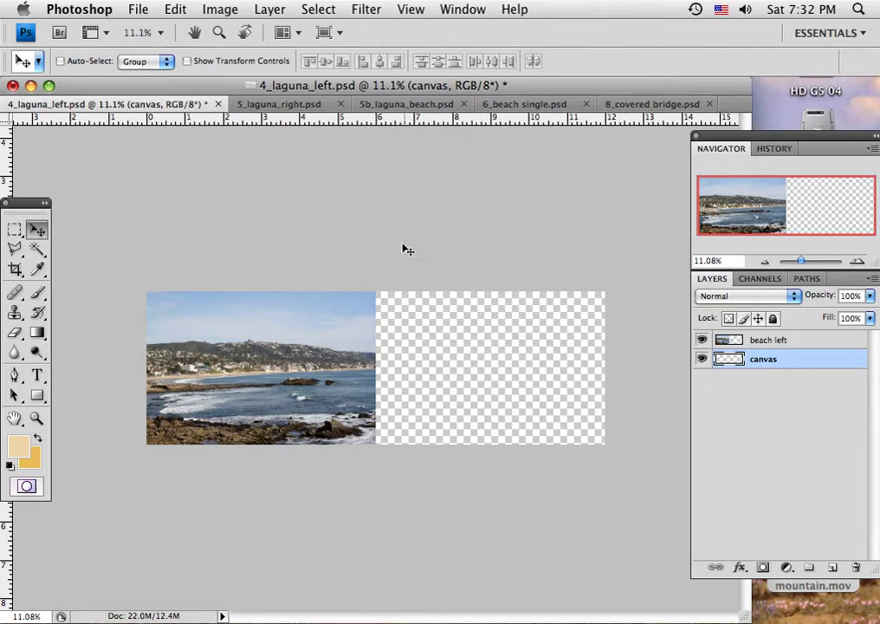
Step: Select and copy the whole photo in 5_laguna_right.psd and return to 4_laguna_left.psd
{"action": "left_click", "coordinate": [284, 105]}
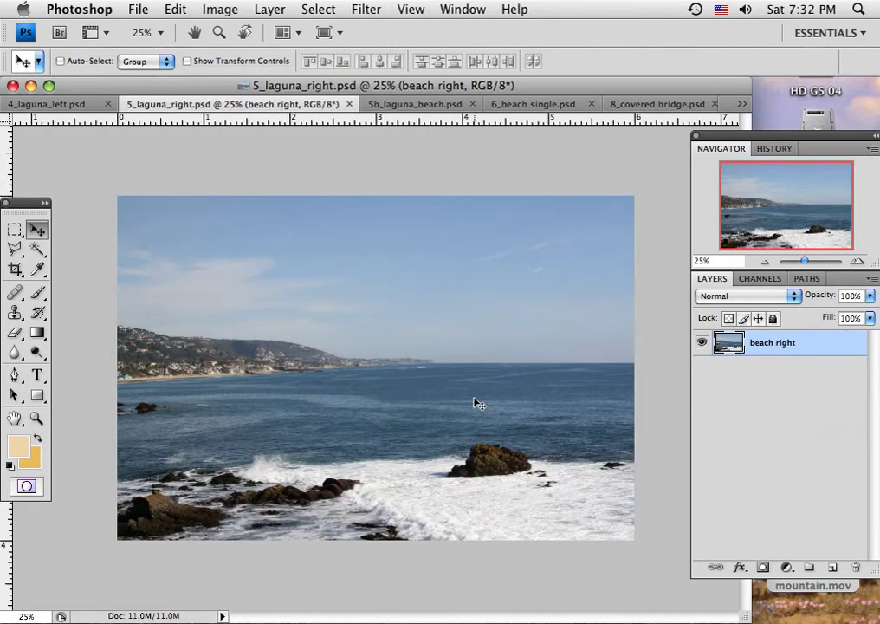
{"action": "key", "text": "super+a"}
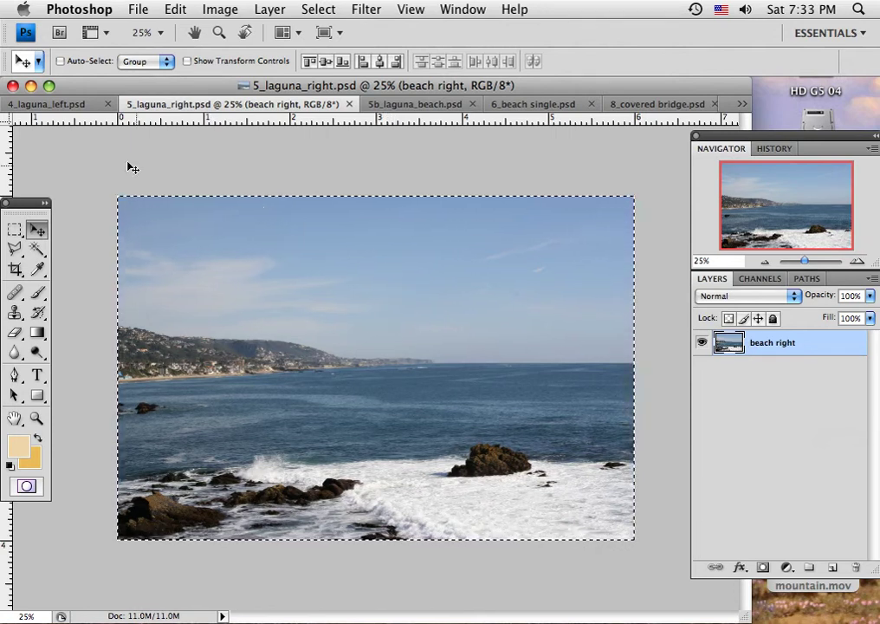
{"action": "left_click", "coordinate": [37, 106]}
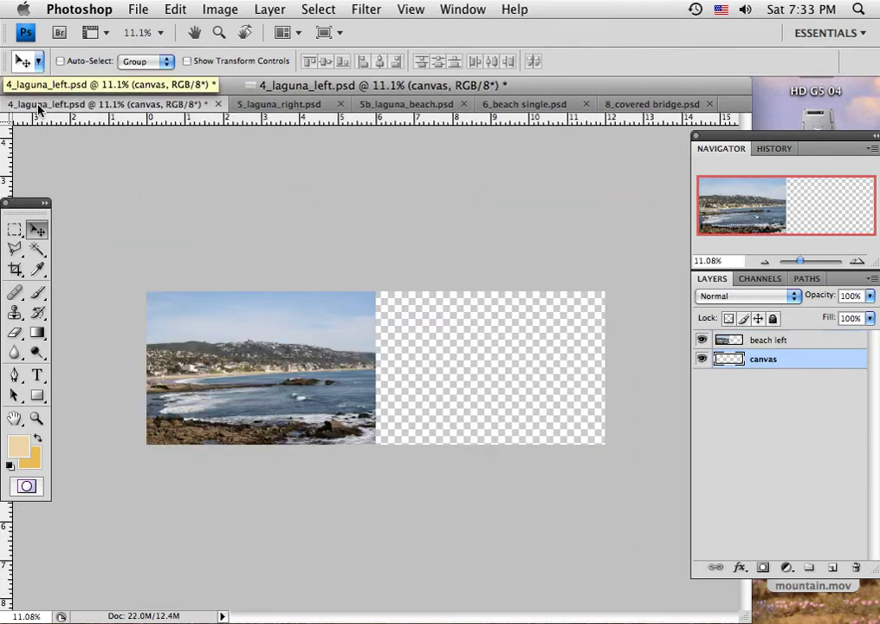
Step: Add a new layer above the beach left layer and name it beach right
{"action": "left_click", "coordinate": [819, 340]}
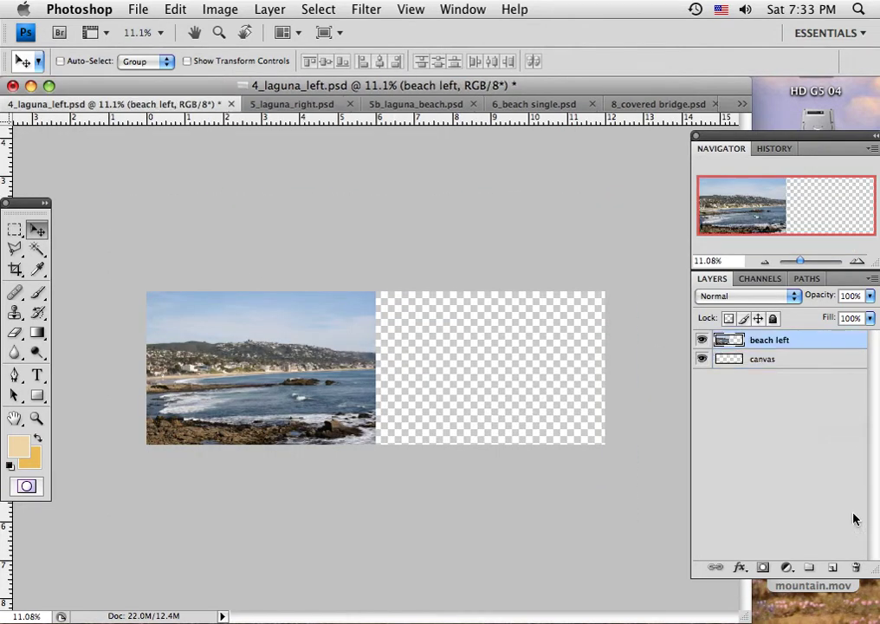
{"action": "left_click", "coordinate": [832, 567]}
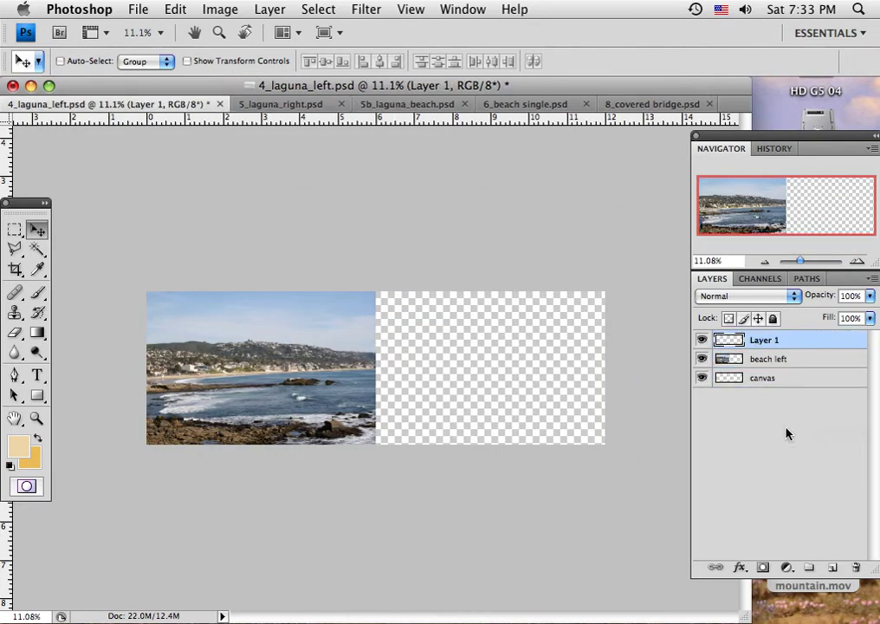
{"action": "double_click", "coordinate": [757, 341]}
{"action": "type", "text": "beach r"}
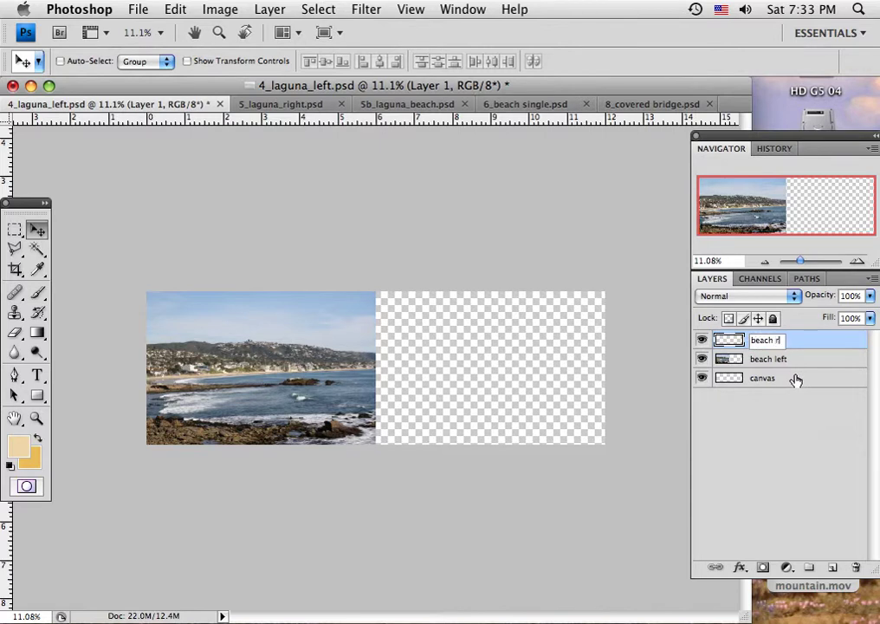
{"action": "type", "text": "ight"}
{"action": "key", "text": "Return"}
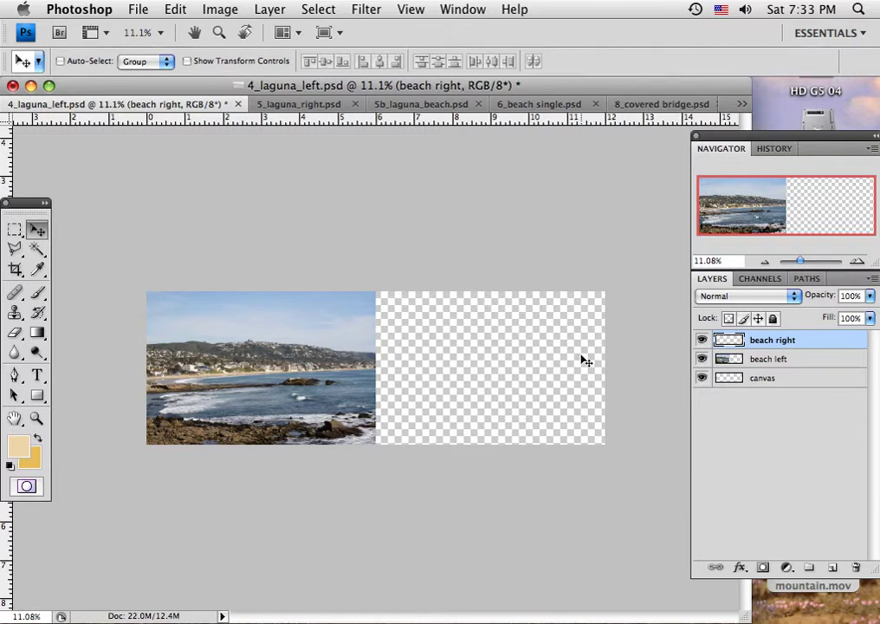
Step: Paste the copied photo into the beach right layer and move it right so it overlaps the right end of the beach left photo
{"action": "key", "text": "super+v"}
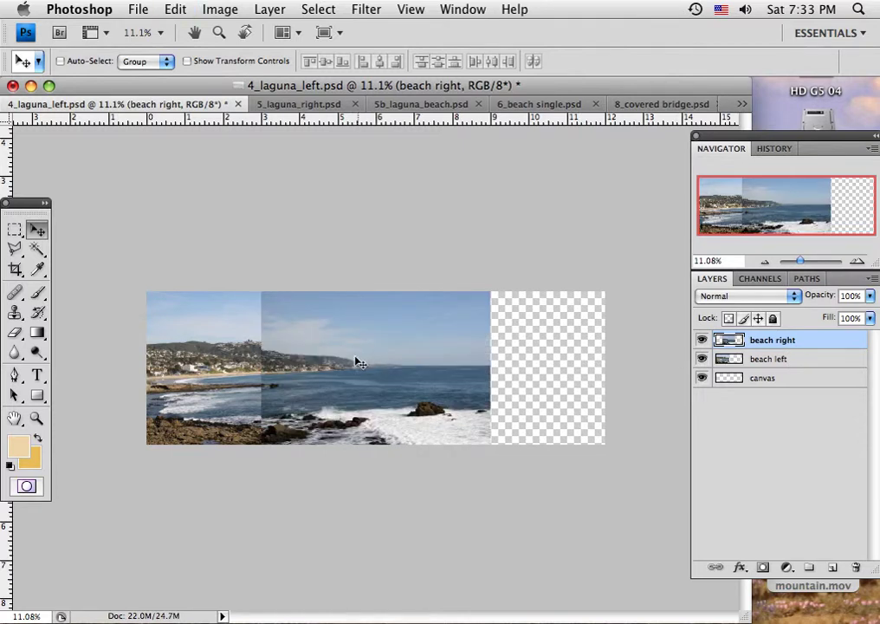
{"action": "left_click_drag", "start_coordinate": [340, 347], "coordinate": [413, 348]}
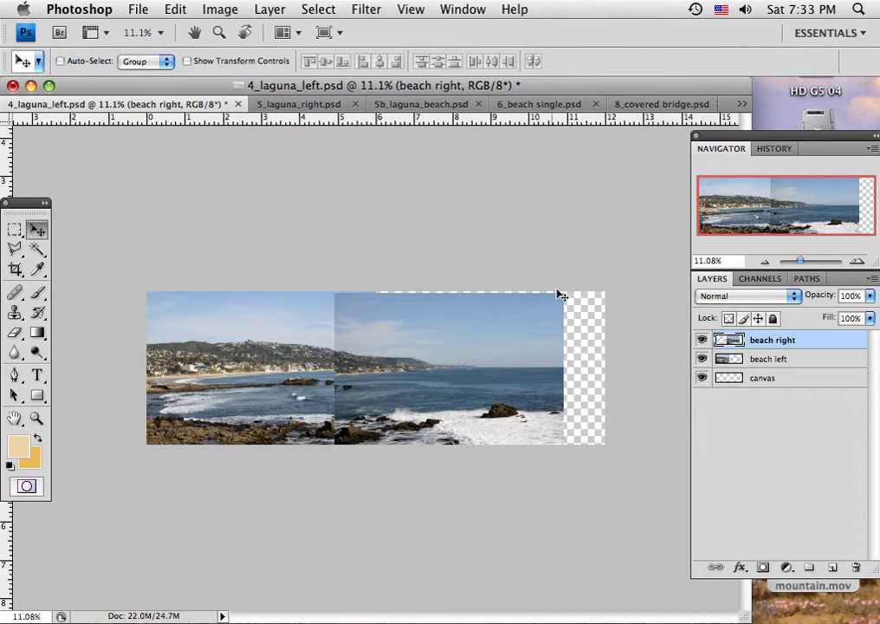
Step: Brighten the beach right layer with Levels, setting the shadow input to 8 and the midtone input to 1.65
{"action": "left_click", "coordinate": [208, 10]}
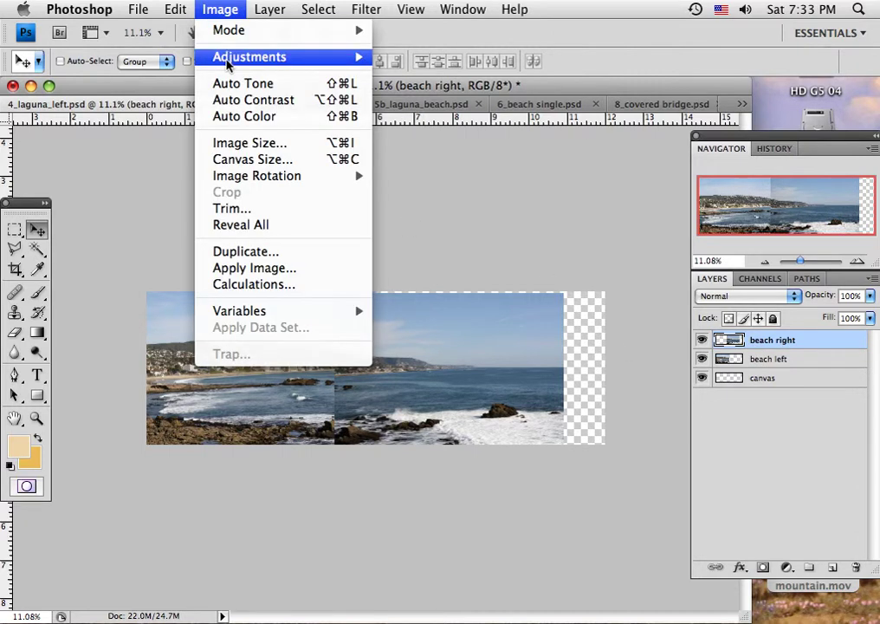
{"action": "mouse_move", "coordinate": [227, 64]}
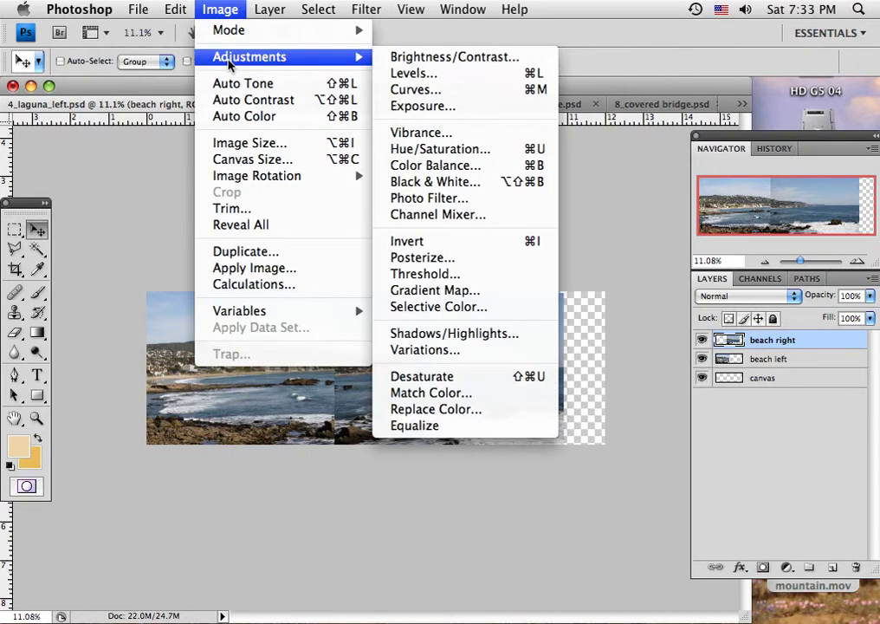
{"action": "left_click", "coordinate": [403, 76]}
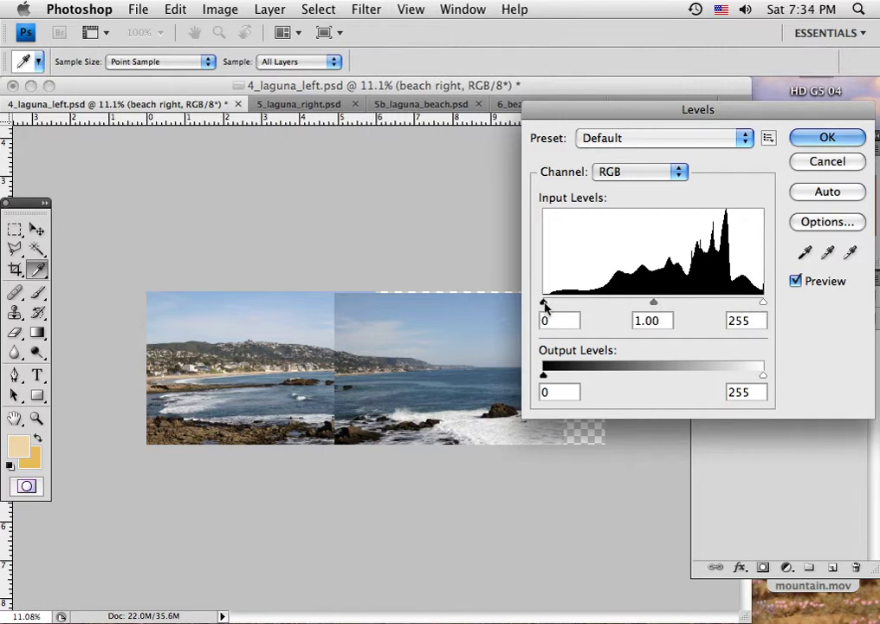
{"action": "left_click_drag", "start_coordinate": [649, 118], "coordinate": [697, 108]}
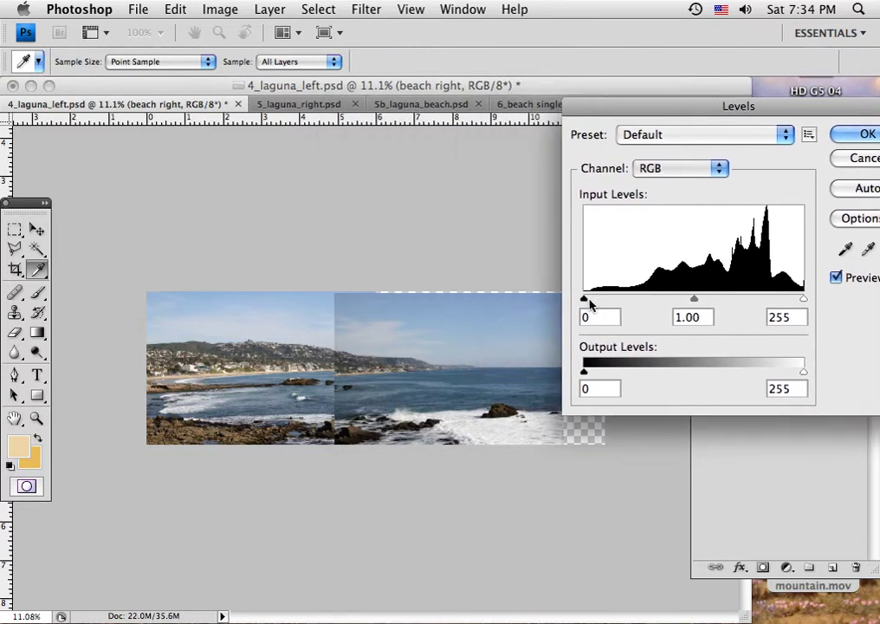
{"action": "left_click_drag", "start_coordinate": [583, 299], "coordinate": [592, 299]}
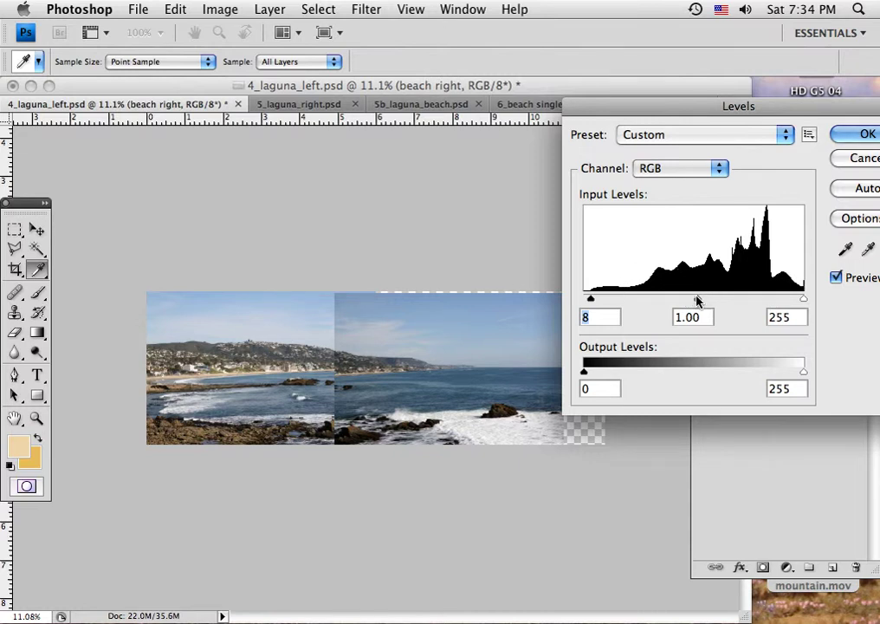
{"action": "left_click_drag", "start_coordinate": [698, 301], "coordinate": [658, 297]}
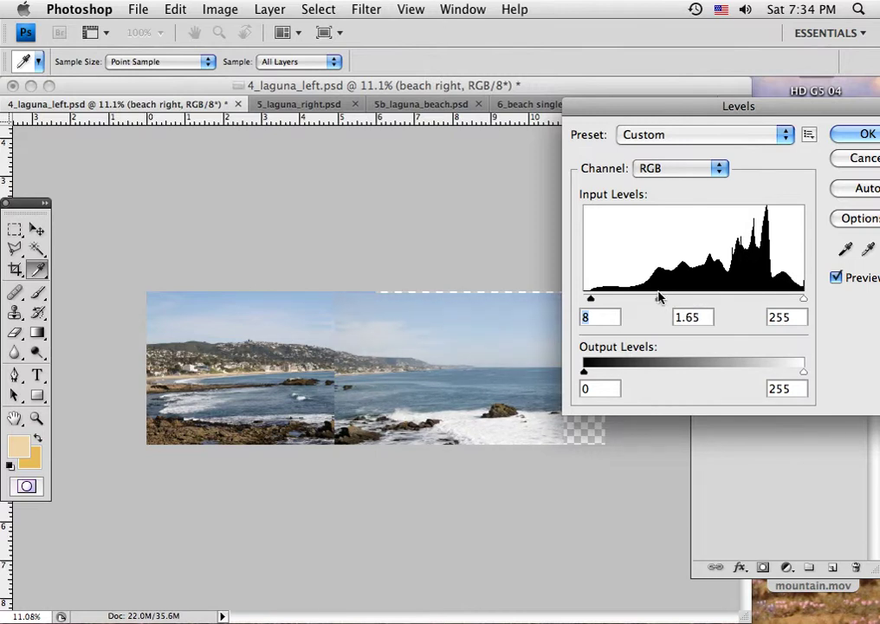
{"action": "key", "text": "Tab"}
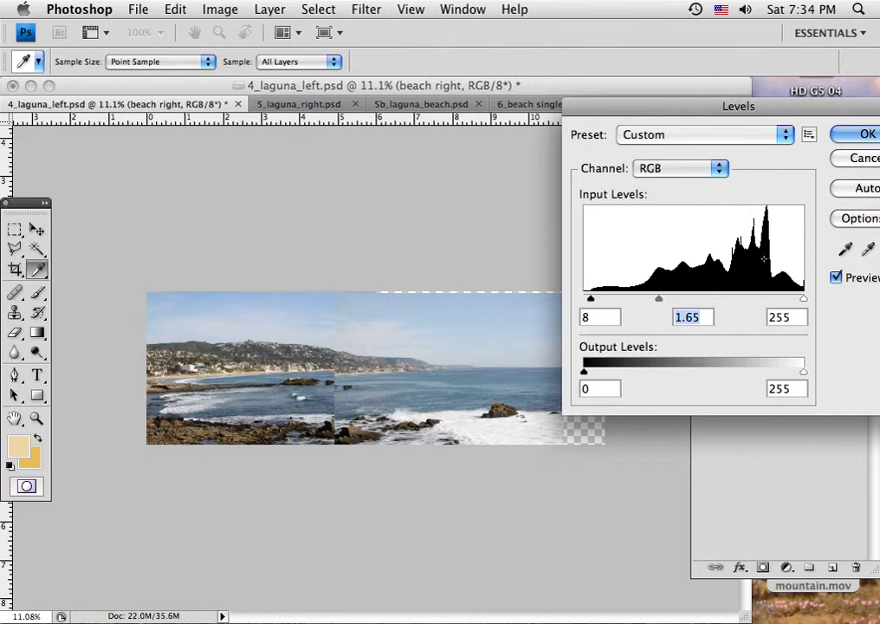
{"action": "left_click", "coordinate": [865, 133]}
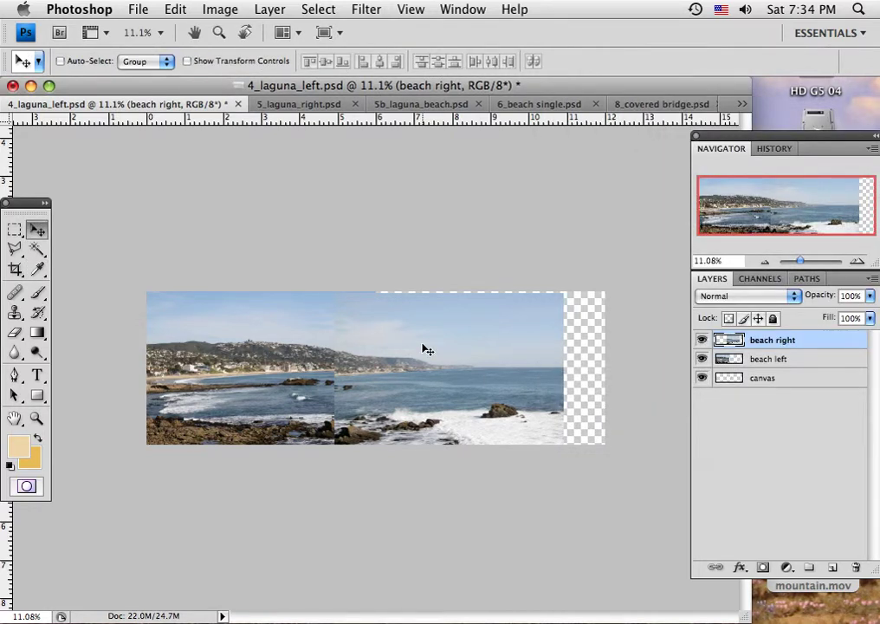
Step: Move and nudge the beach right layer until its shoreline, hills and rocks line up with the beach left photo at the seam
{"action": "left_click", "coordinate": [36, 418]}
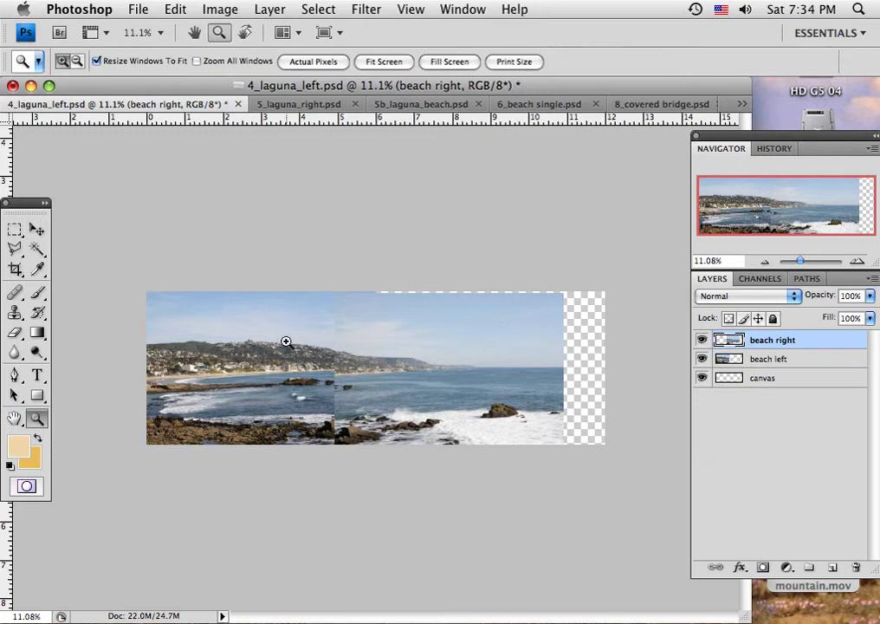
{"action": "left_click_drag", "start_coordinate": [291, 314], "coordinate": [383, 442]}
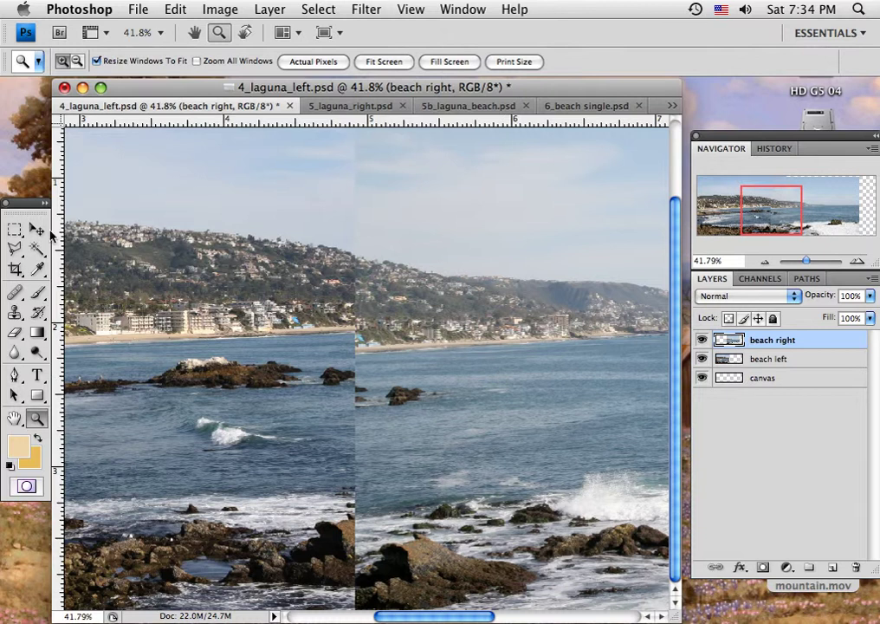
{"action": "left_click", "coordinate": [36, 229]}
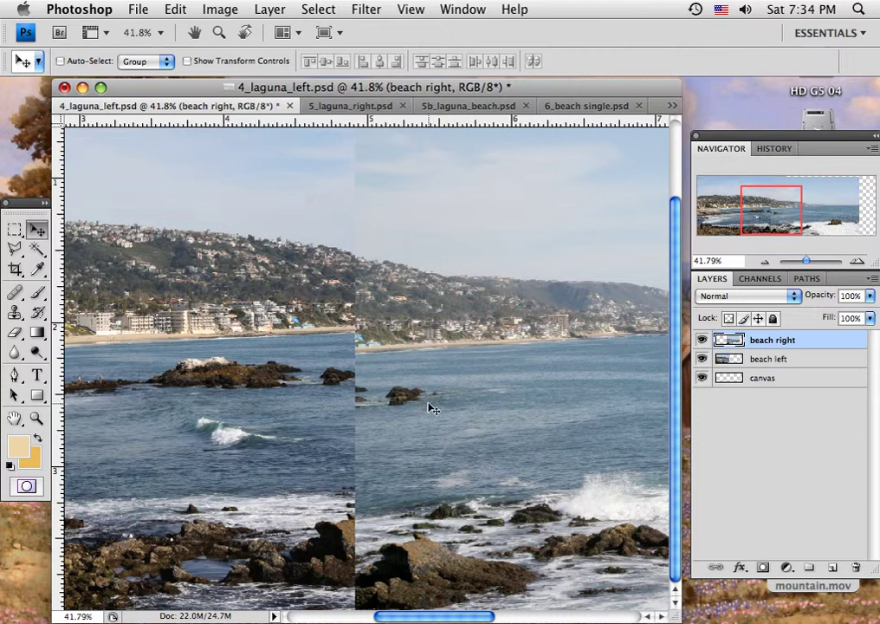
{"action": "left_click_drag", "start_coordinate": [412, 428], "coordinate": [346, 410]}
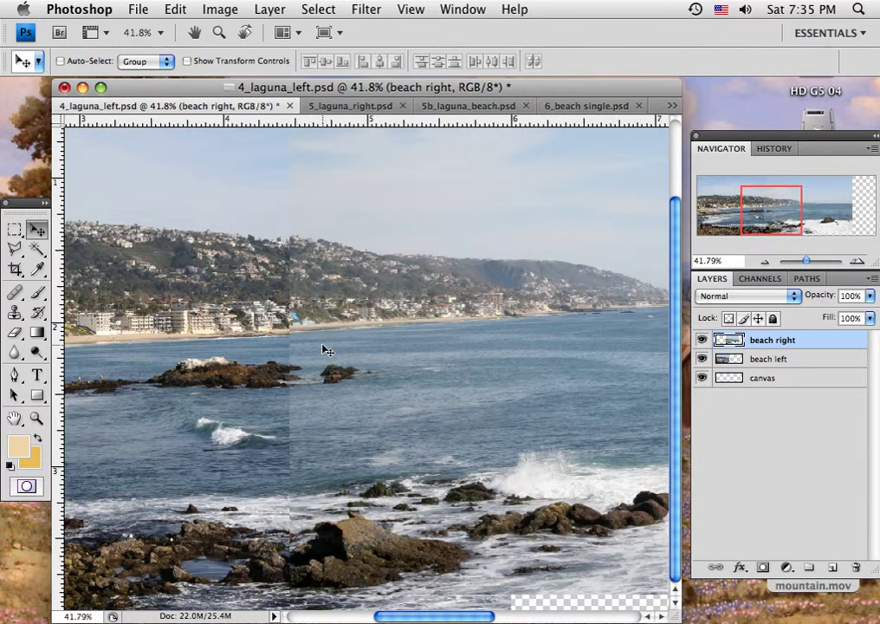
{"action": "key", "text": "Down"}
{"action": "key", "text": "Down"}
{"action": "key", "text": "Down"}
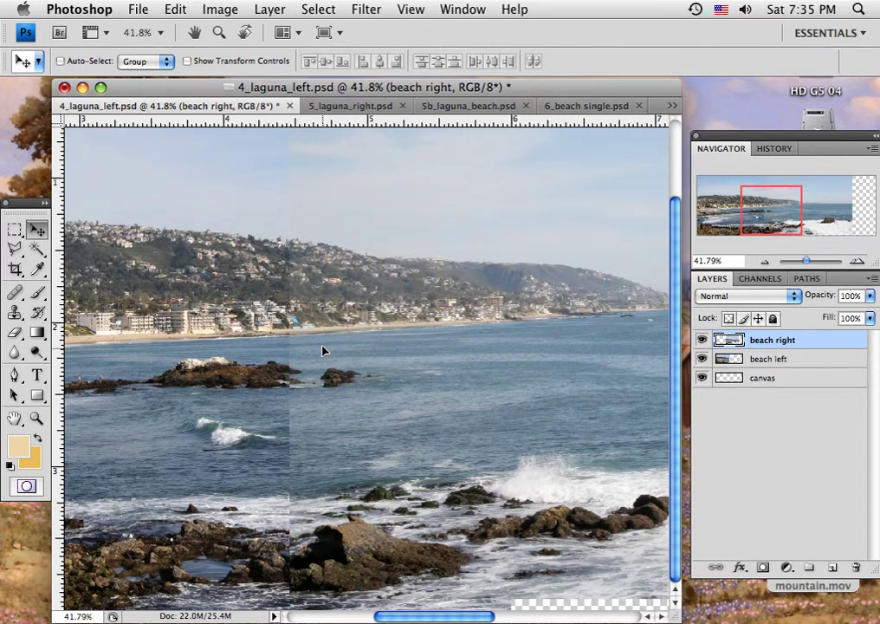
{"action": "key", "text": "Up"}
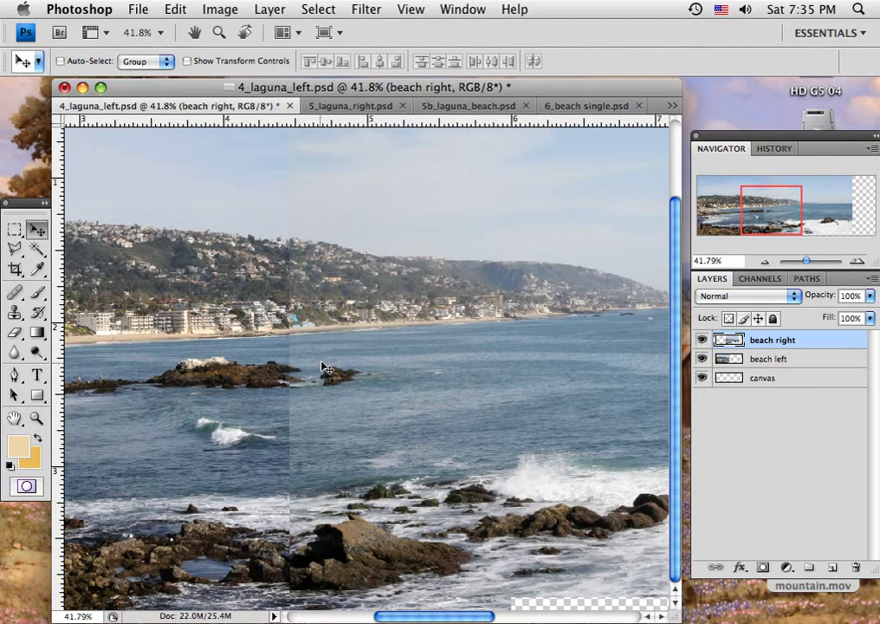
{"action": "key", "text": "Up"}
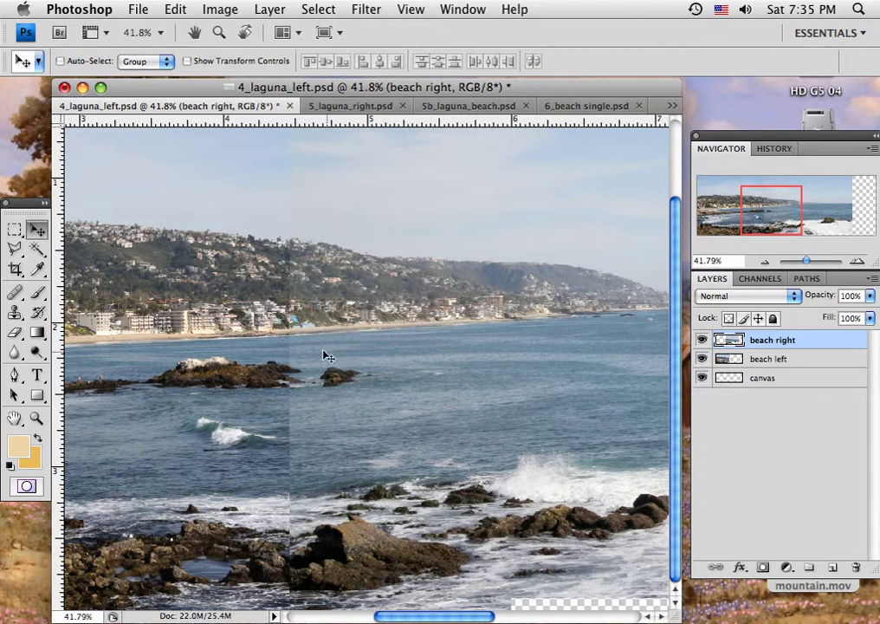
{"action": "key", "text": "Up"}
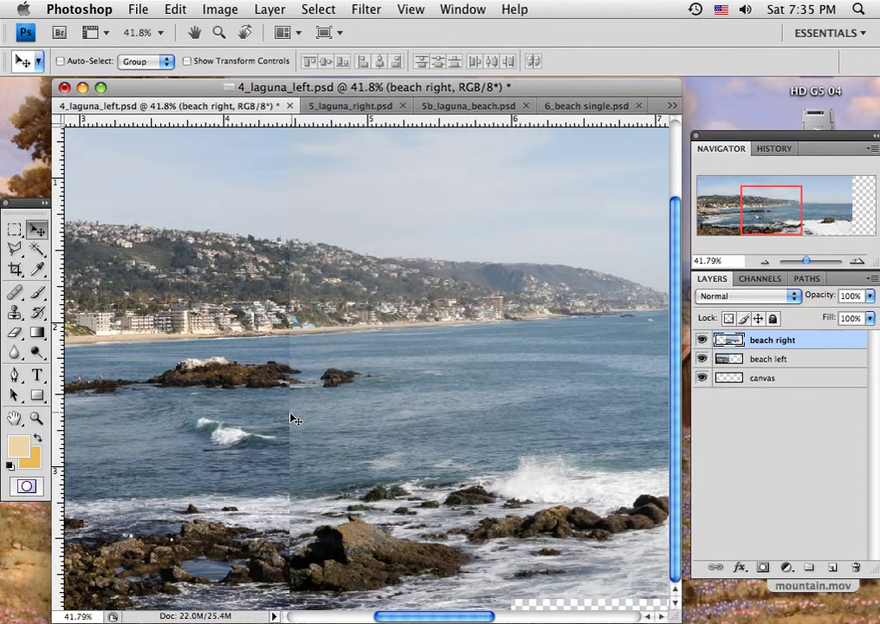
Step: Place a vertical guide just inside the right edge of the beach left photo, hiding the beach right layer only while positioning it
{"action": "left_click", "coordinate": [701, 340]}
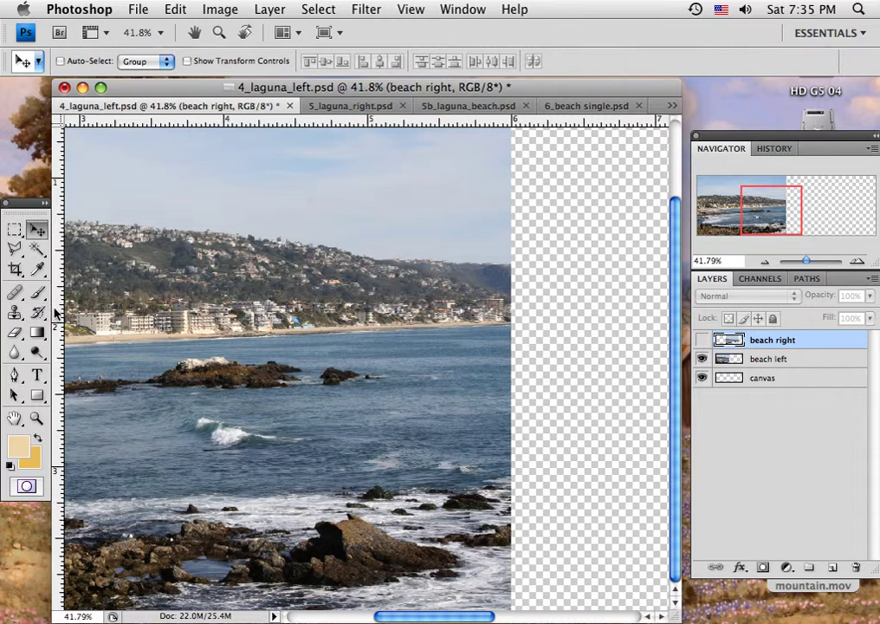
{"action": "left_click_drag", "start_coordinate": [56, 314], "coordinate": [504, 330]}
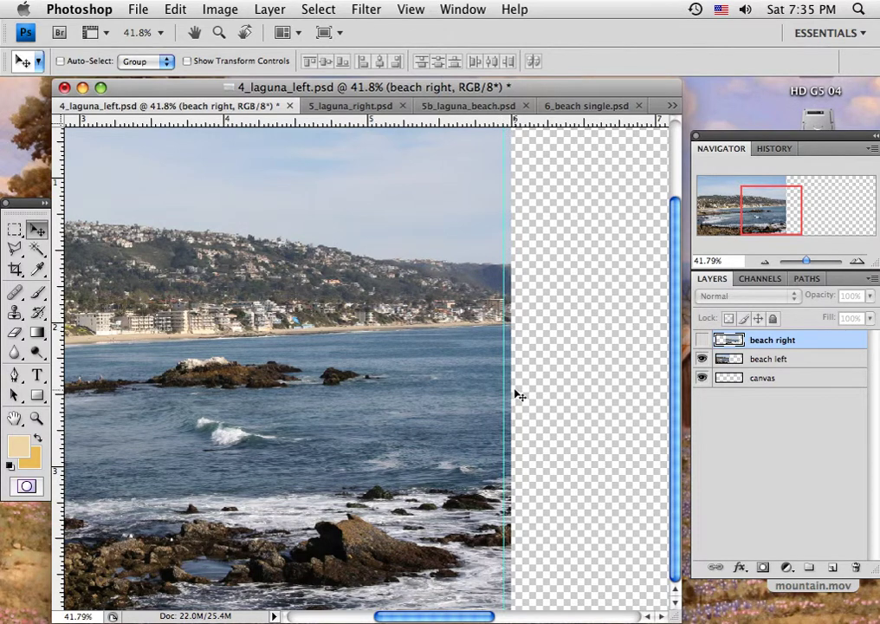
{"action": "left_click", "coordinate": [700, 342]}
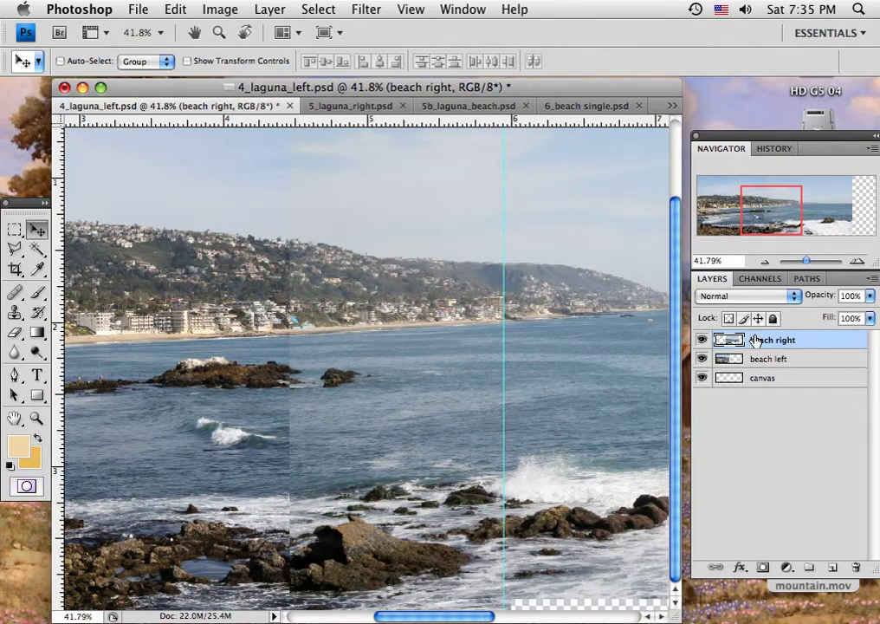
Step: Darken the beach right layer slightly with Levels, setting the midtone input to 0.88
{"action": "left_click", "coordinate": [223, 11]}
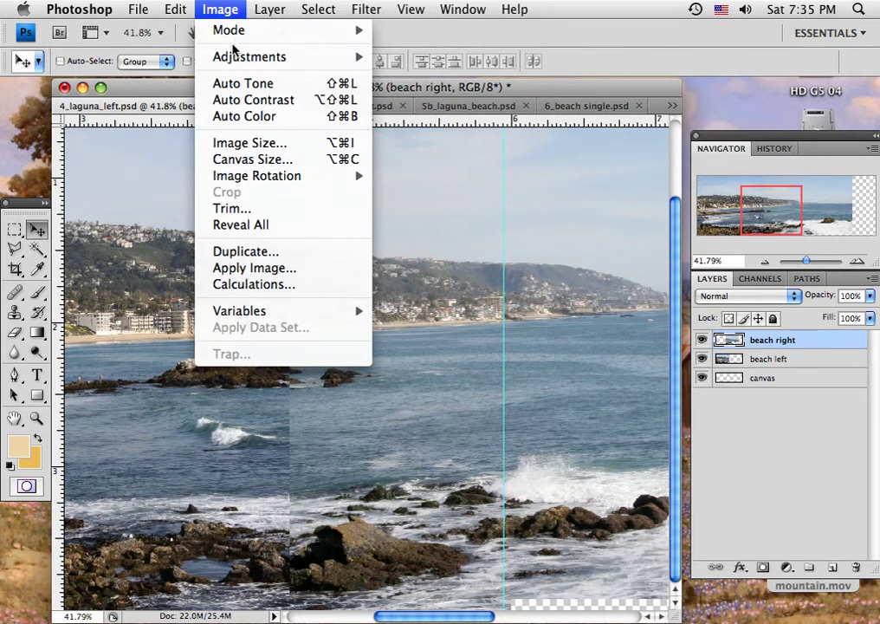
{"action": "mouse_move", "coordinate": [251, 56]}
{"action": "left_click", "coordinate": [400, 72]}
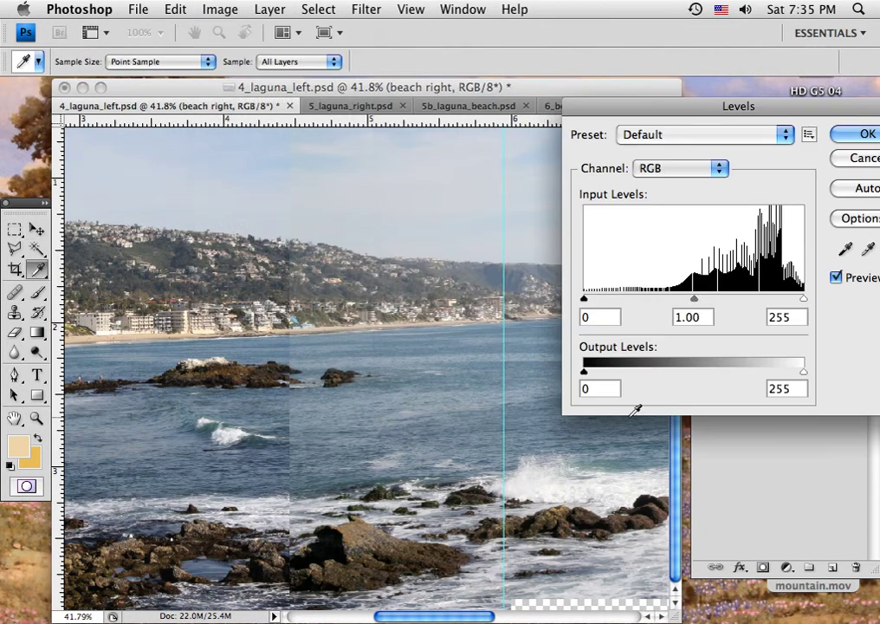
{"action": "left_click_drag", "start_coordinate": [695, 300], "coordinate": [698, 299]}
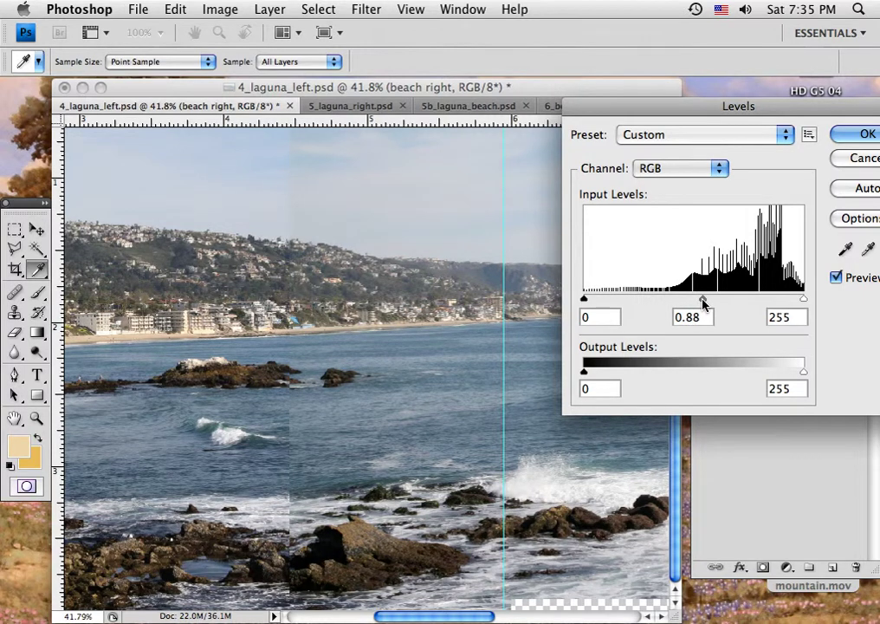
{"action": "left_click_drag", "start_coordinate": [703, 302], "coordinate": [703, 305]}
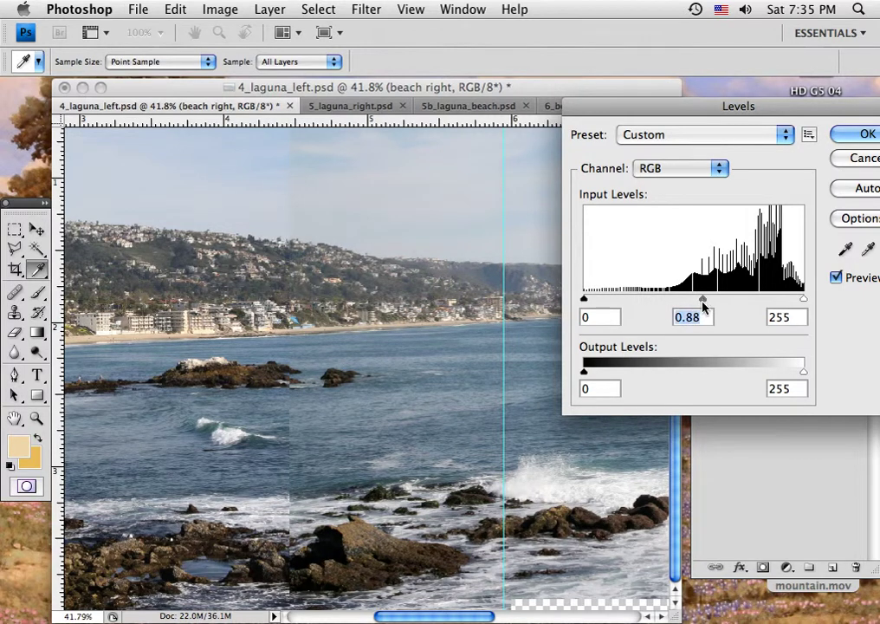
{"action": "left_click", "coordinate": [853, 135]}
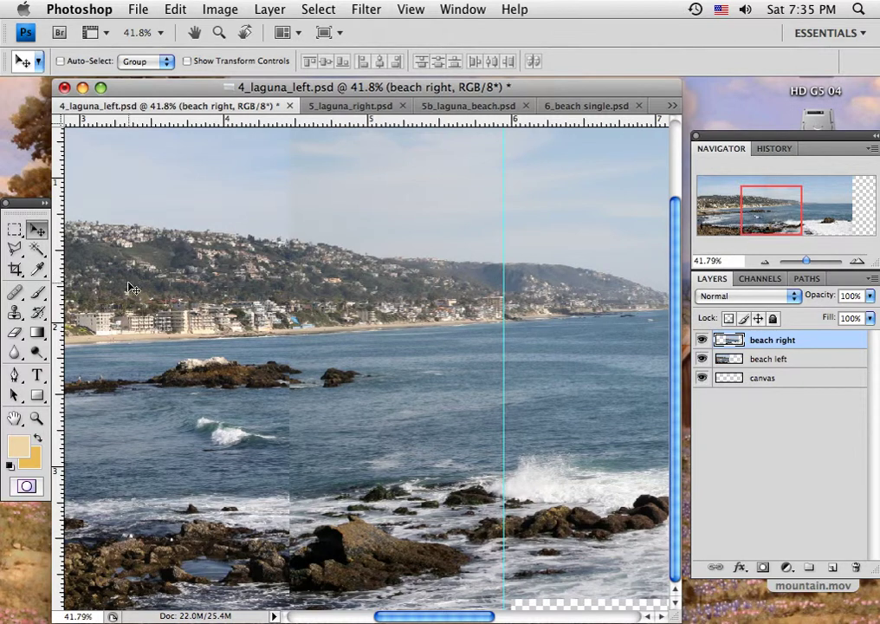
Step: Erase the hard left edge of the beach right layer from the hills down to the foreground rocks with a soft 100 px Eraser
{"action": "left_click", "coordinate": [14, 332]}
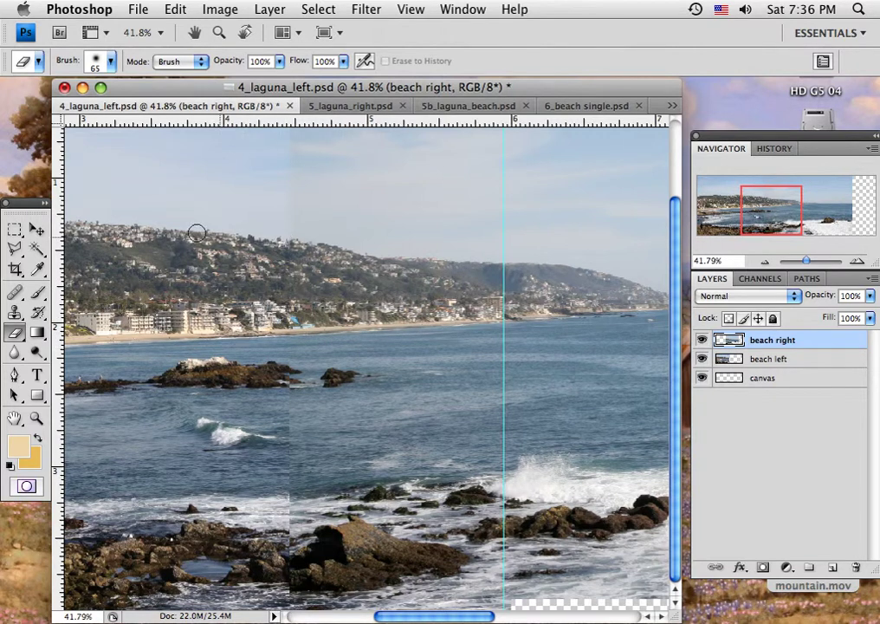
{"action": "left_click", "coordinate": [93, 61]}
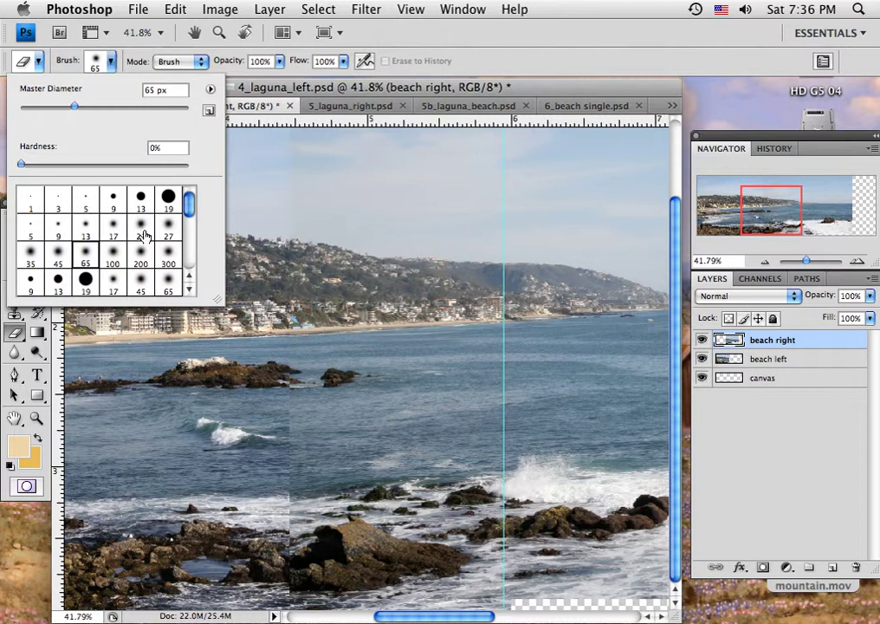
{"action": "left_click", "coordinate": [112, 259]}
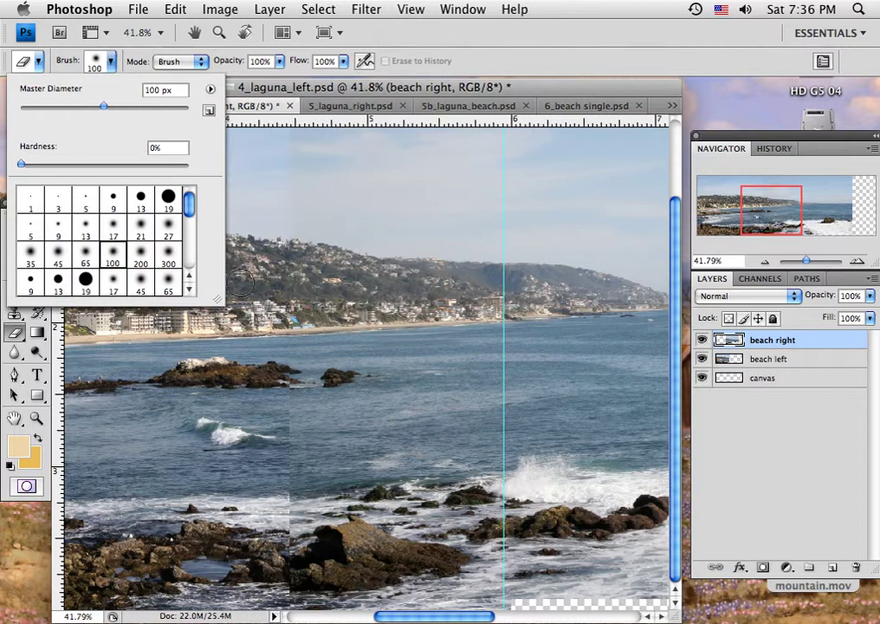
{"action": "left_click", "coordinate": [292, 232]}
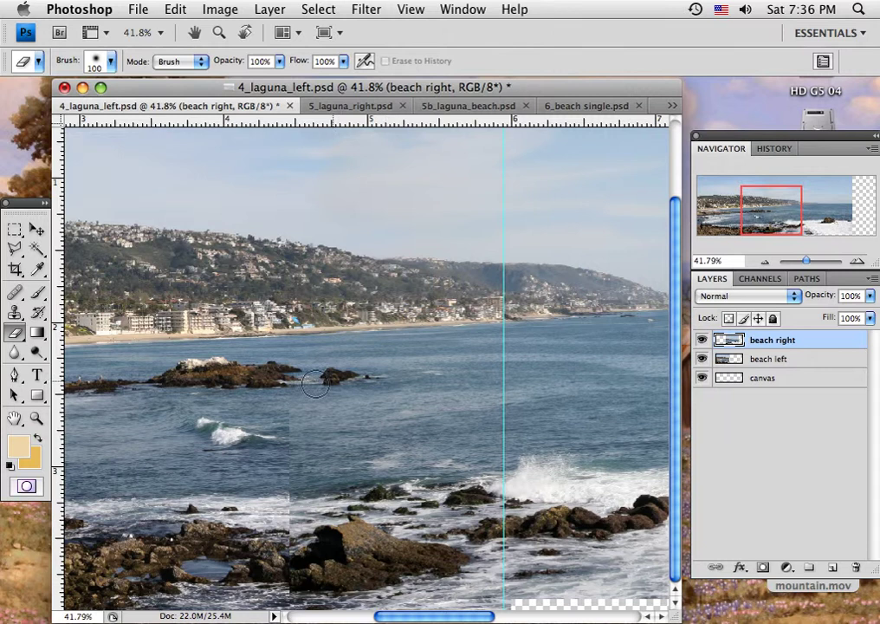
{"action": "mouse_move", "coordinate": [292, 392]}
{"action": "left_mouse_down"}
{"action": "mouse_move", "coordinate": [300, 399]}
{"action": "mouse_move", "coordinate": [289, 452]}
{"action": "mouse_move", "coordinate": [301, 499]}
{"action": "mouse_move", "coordinate": [287, 502]}
{"action": "mouse_move", "coordinate": [286, 561]}
{"action": "left_mouse_up"}
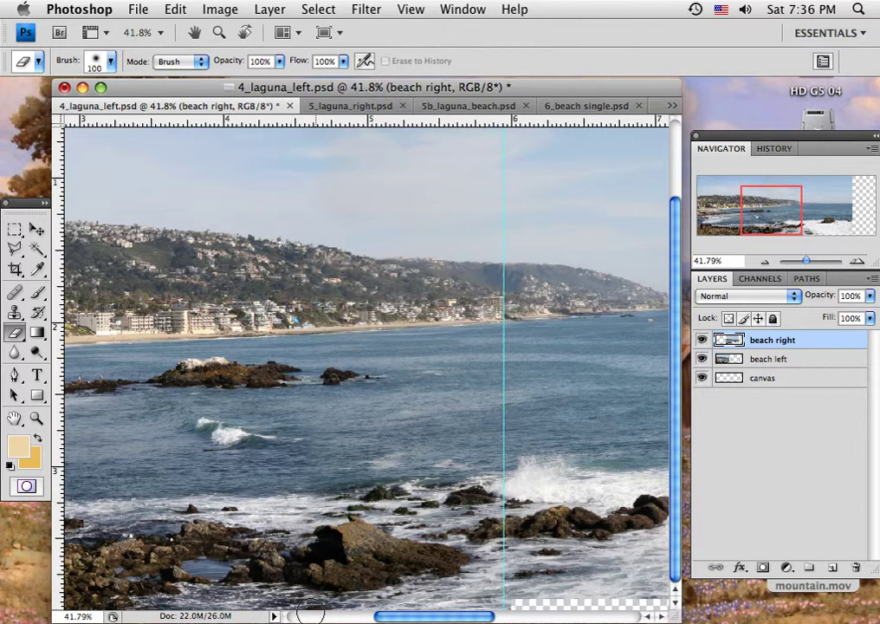
Step: Inspect the blended seam and the erased edge of beach right by temporarily hiding the beach left layer
{"action": "left_click_drag", "start_coordinate": [784, 216], "coordinate": [787, 217]}
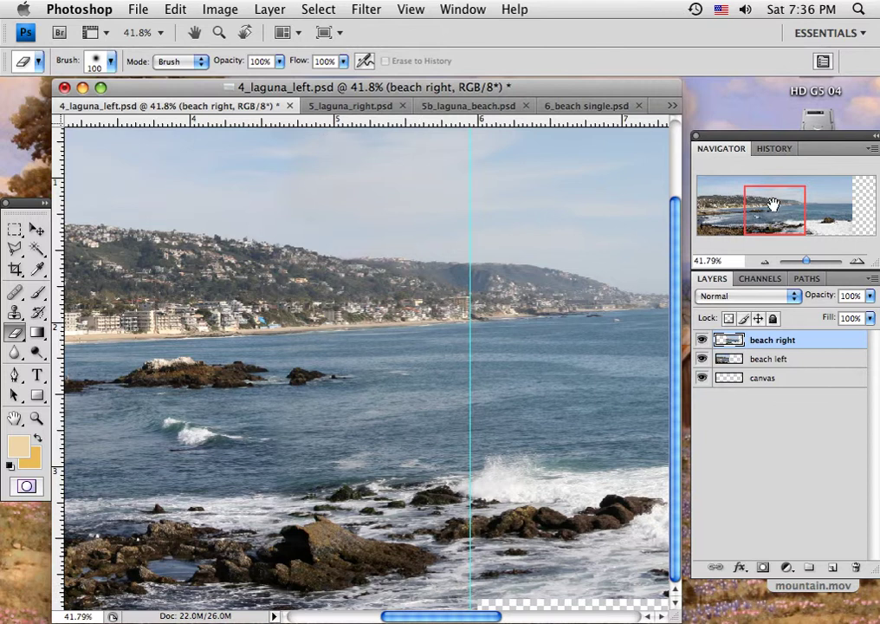
{"action": "left_click_drag", "start_coordinate": [771, 206], "coordinate": [766, 210]}
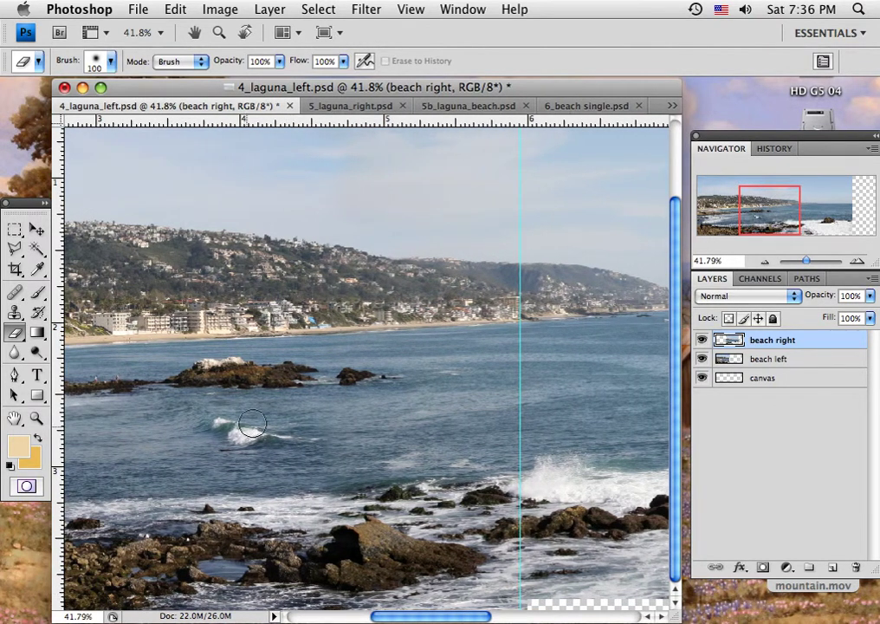
{"action": "left_click", "coordinate": [702, 358]}
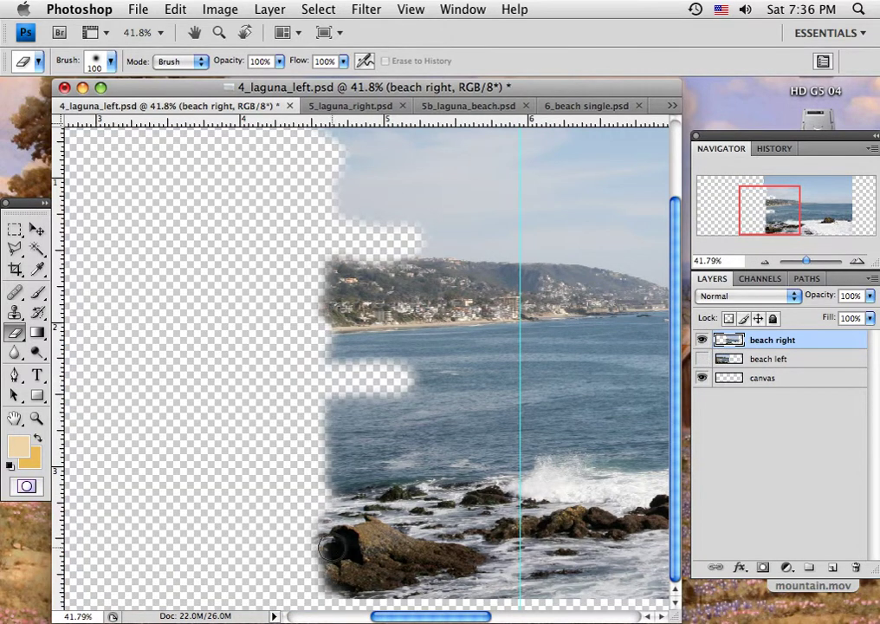
{"action": "left_click", "coordinate": [702, 359]}
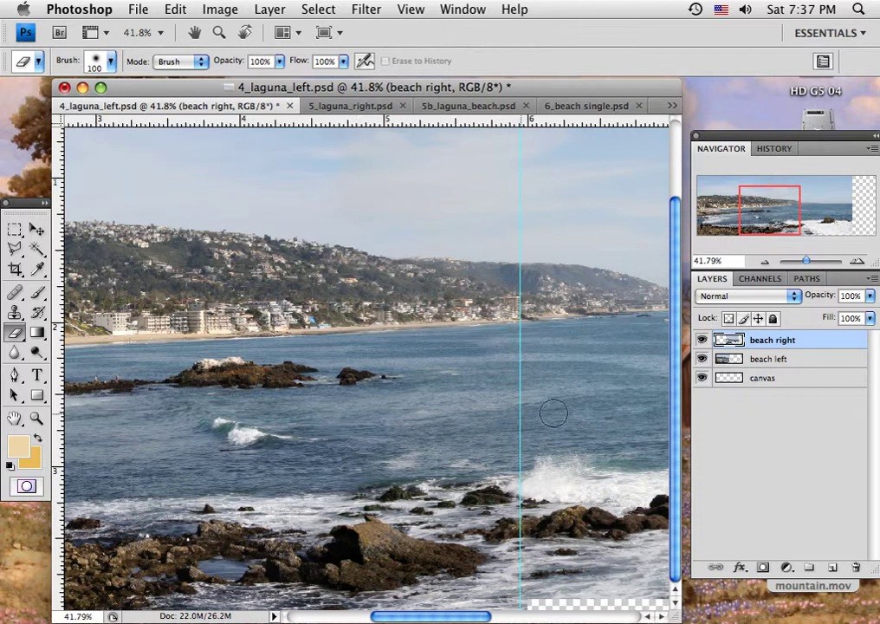
Step: Erase the beach right layer's visible sky seam above the hills, blending it across toward the guide
{"action": "left_click_drag", "start_coordinate": [776, 212], "coordinate": [778, 189]}
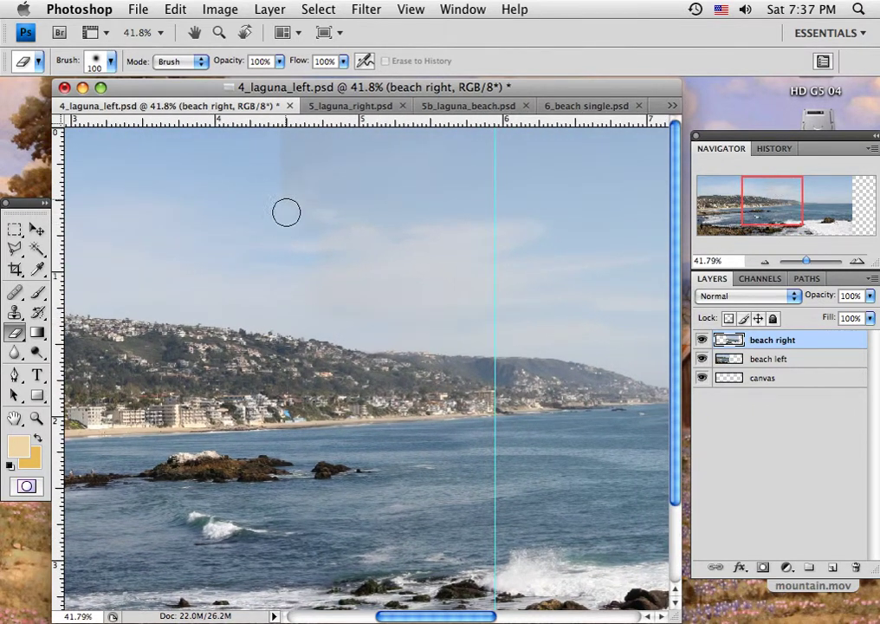
{"action": "mouse_move", "coordinate": [277, 146]}
{"action": "left_mouse_down"}
{"action": "mouse_move", "coordinate": [315, 224]}
{"action": "mouse_move", "coordinate": [323, 186]}
{"action": "mouse_move", "coordinate": [369, 192]}
{"action": "mouse_move", "coordinate": [344, 225]}
{"action": "mouse_move", "coordinate": [330, 214]}
{"action": "mouse_move", "coordinate": [340, 285]}
{"action": "left_mouse_up"}
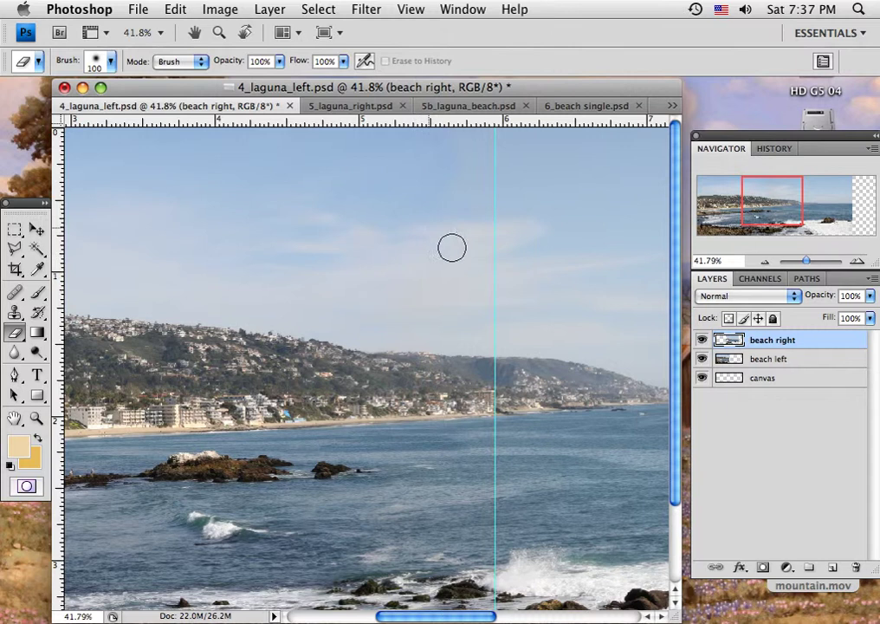
{"action": "mouse_move", "coordinate": [410, 276]}
{"action": "left_mouse_down"}
{"action": "mouse_move", "coordinate": [393, 281]}
{"action": "mouse_move", "coordinate": [491, 291]}
{"action": "left_mouse_up"}
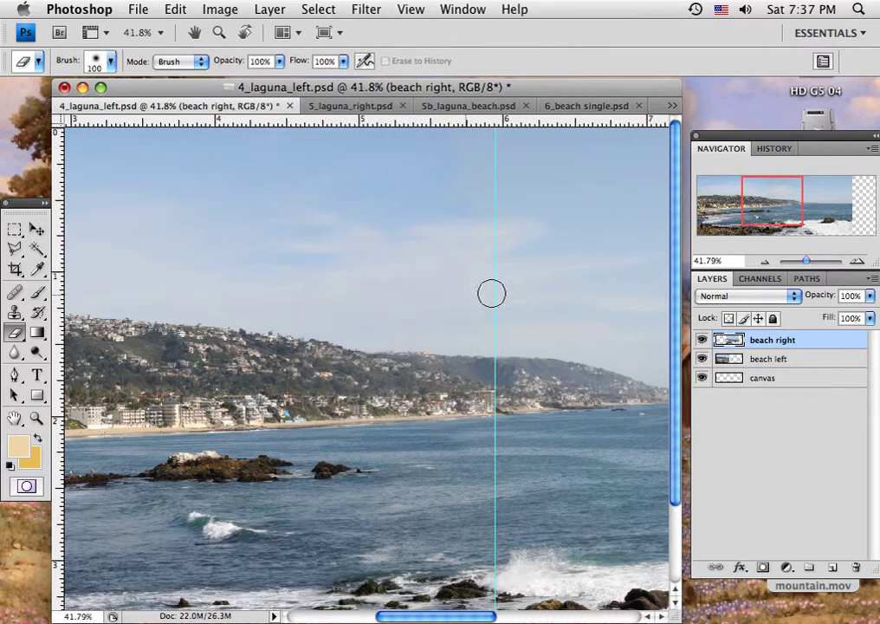
Step: Zoom out to the whole panorama and remove the vertical guide from the image
{"action": "left_click_drag", "start_coordinate": [808, 263], "coordinate": [802, 265]}
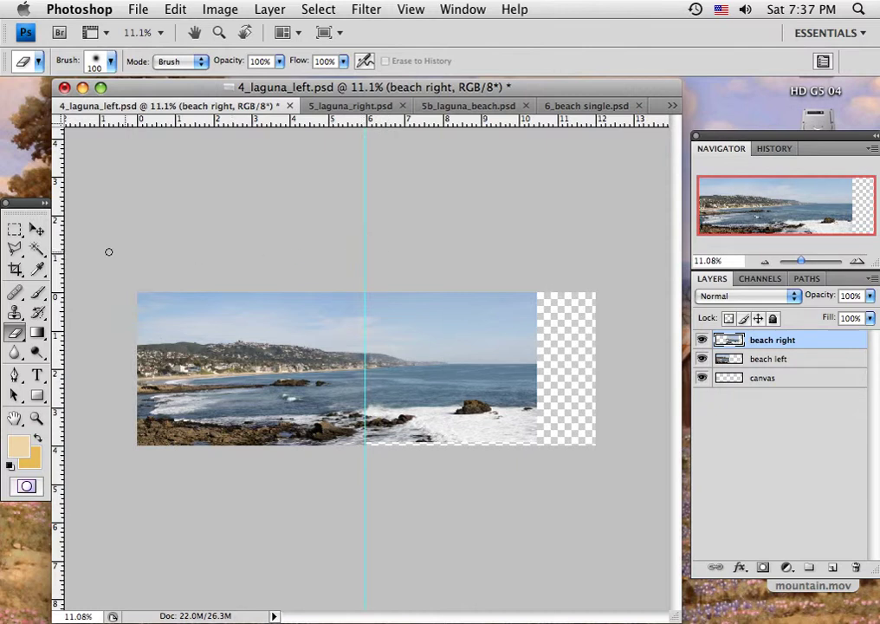
{"action": "left_click", "coordinate": [37, 229]}
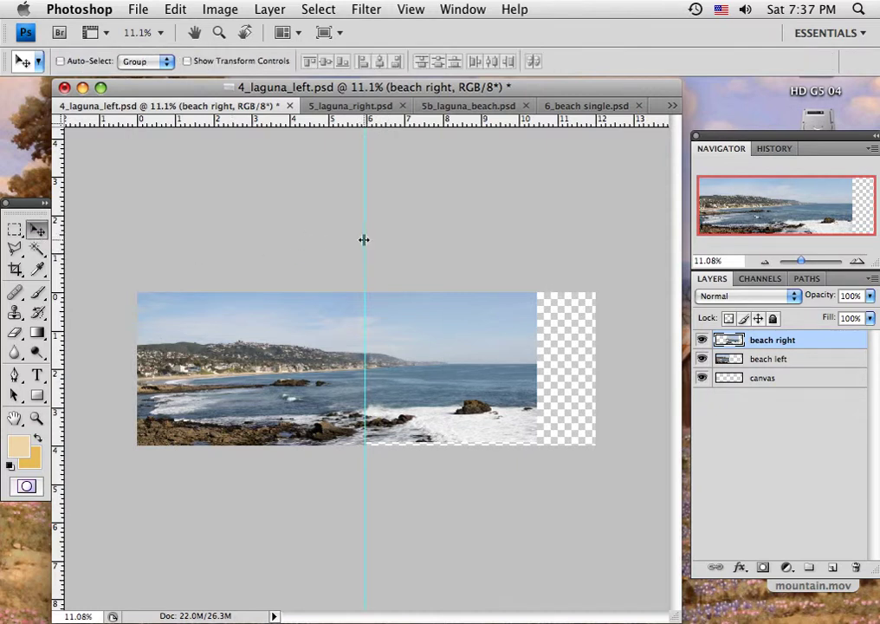
{"action": "left_click_drag", "start_coordinate": [364, 239], "coordinate": [48, 208]}
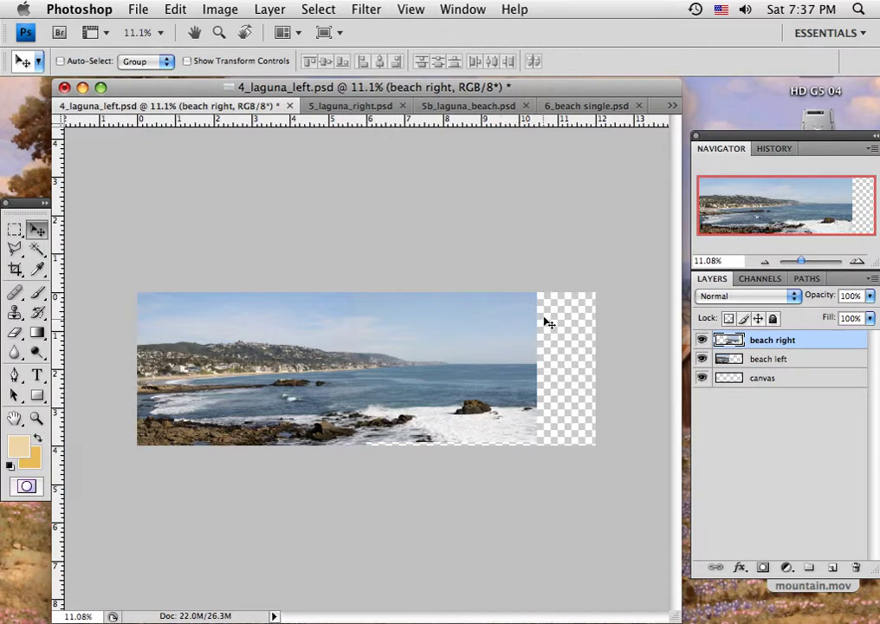
Step: Crop the image to a rectangular selection around the combined photo, excluding the empty canvas on the right, and deselect
{"action": "left_click", "coordinate": [15, 231]}
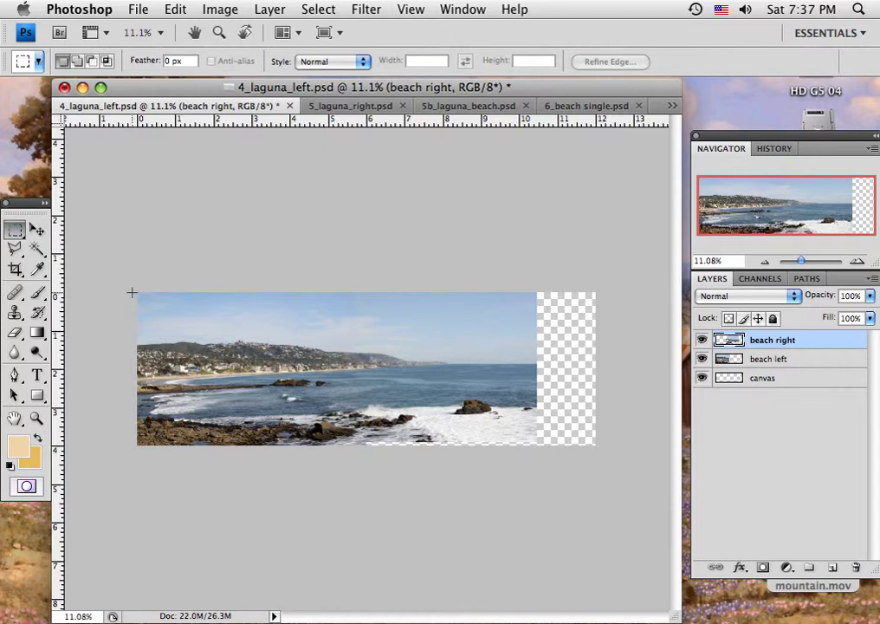
{"action": "left_click_drag", "start_coordinate": [136, 292], "coordinate": [535, 474]}
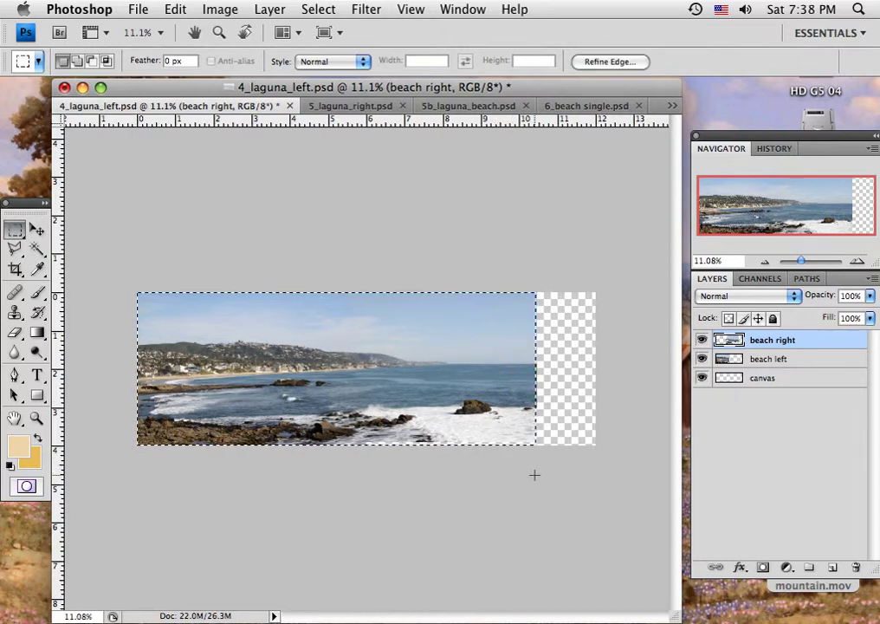
{"action": "left_click", "coordinate": [219, 10]}
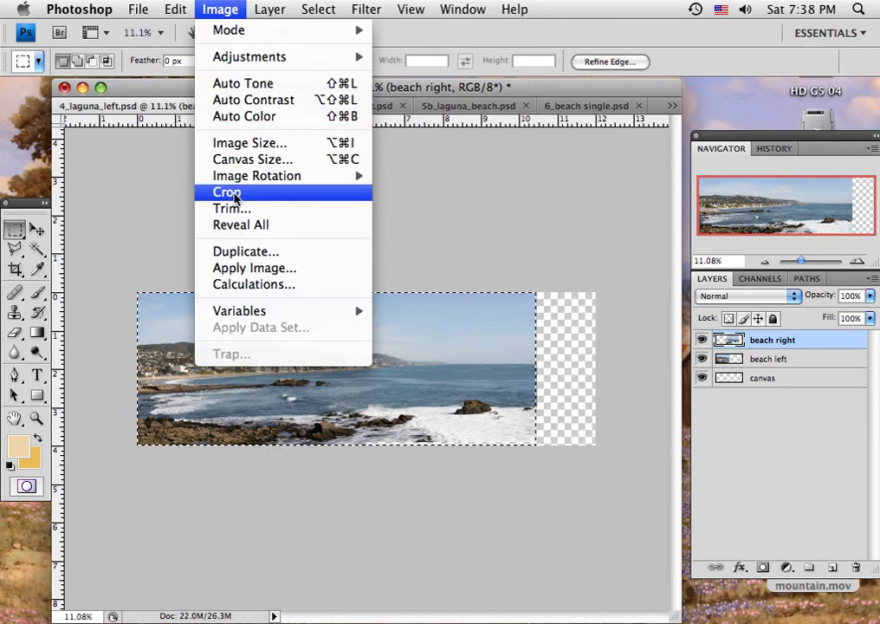
{"action": "left_click", "coordinate": [232, 192]}
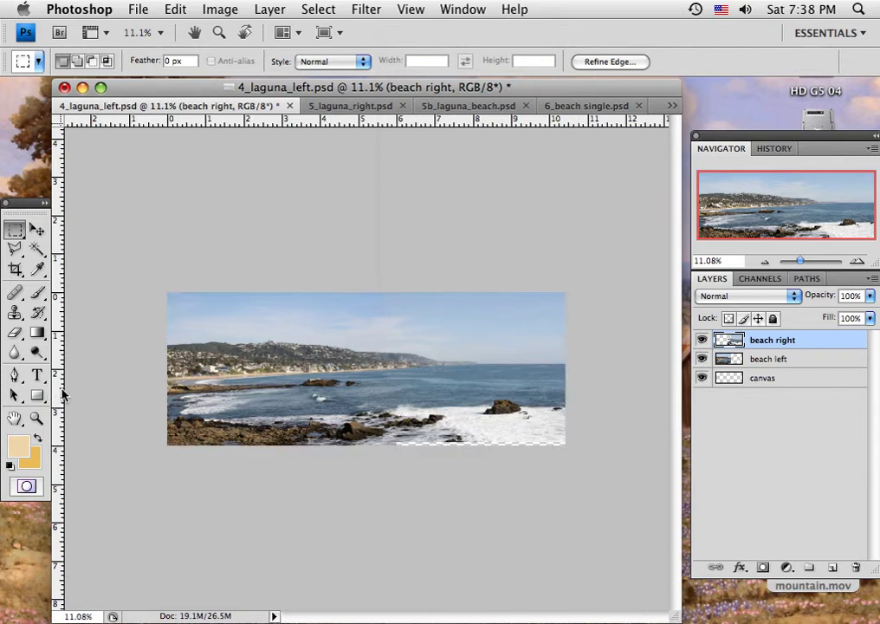
{"action": "key", "text": "super+d"}
Step: Examine the transparent strip under the beach right photo up close, toggling the beach left layer's visibility to compare
{"action": "left_click", "coordinate": [35, 418]}
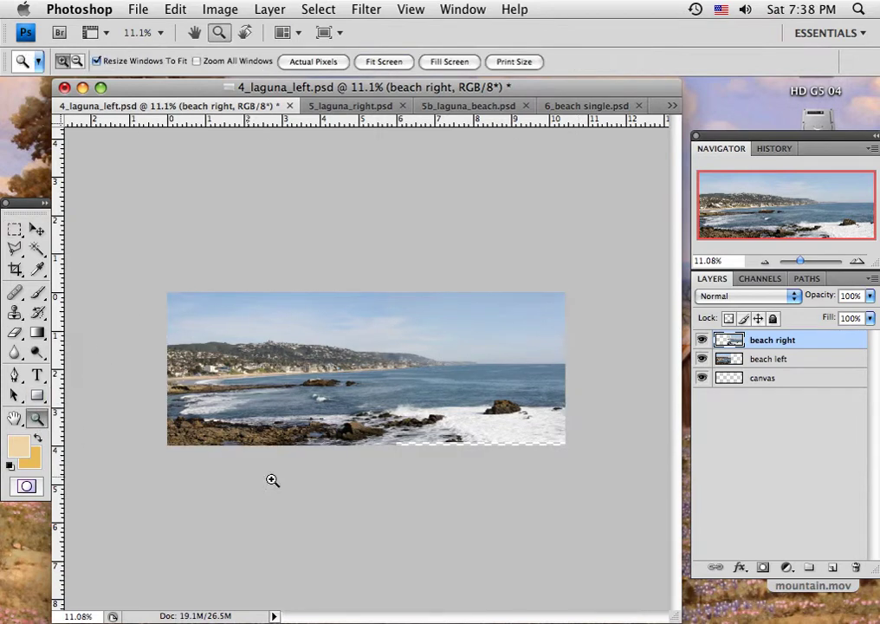
{"action": "left_click_drag", "start_coordinate": [389, 442], "coordinate": [485, 482]}
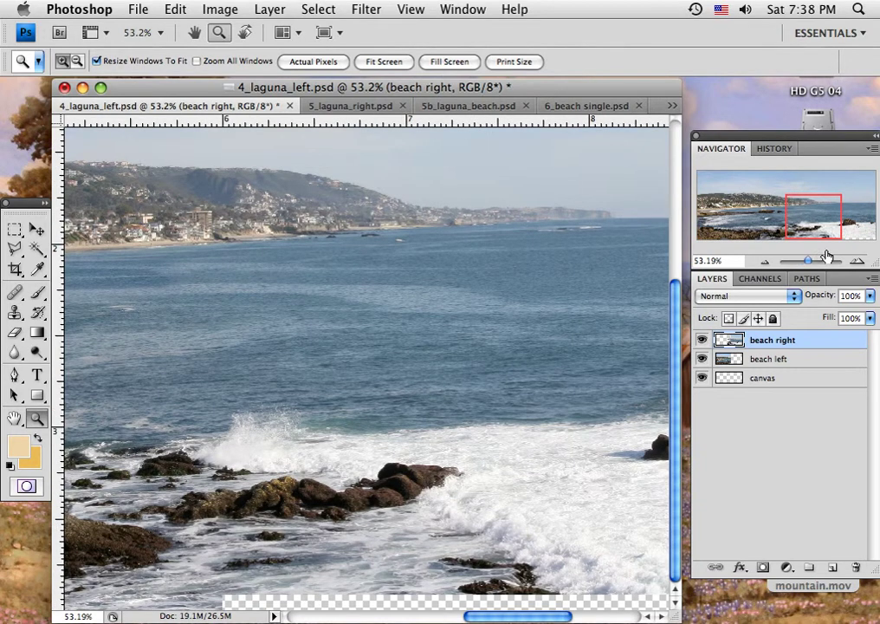
{"action": "left_click_drag", "start_coordinate": [822, 232], "coordinate": [820, 232]}
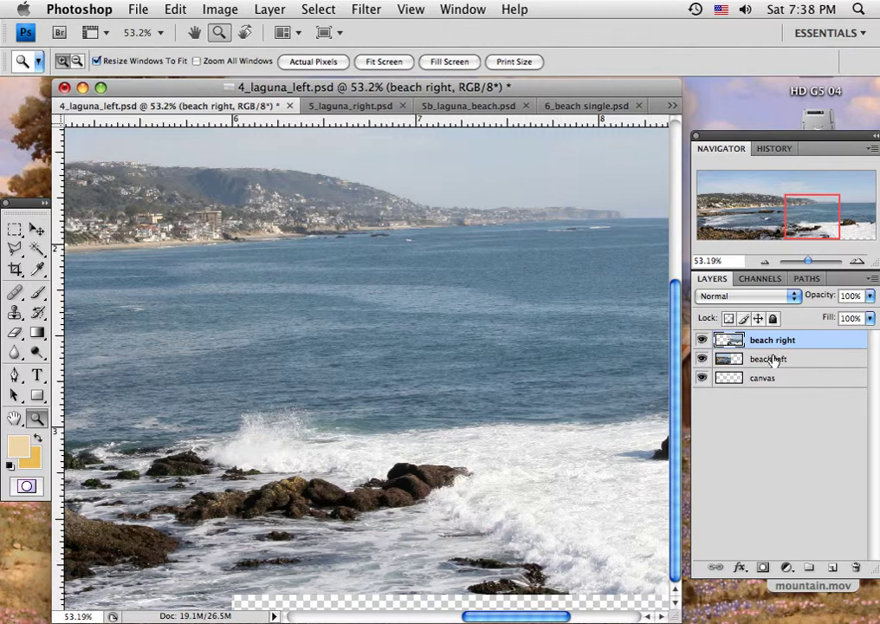
{"action": "left_click", "coordinate": [702, 359]}
{"action": "left_click", "coordinate": [702, 360]}
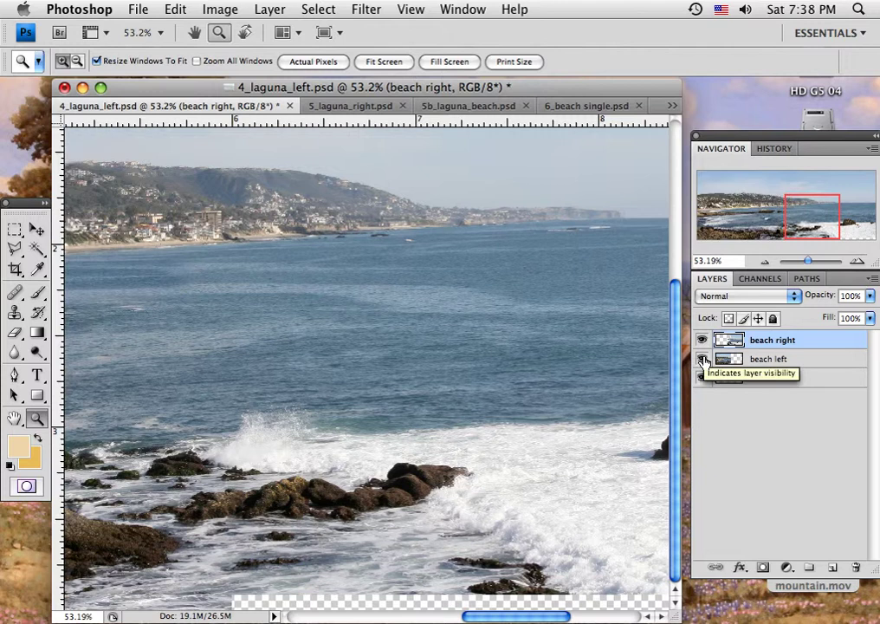
{"action": "left_click", "coordinate": [703, 360]}
{"action": "left_click", "coordinate": [703, 361]}
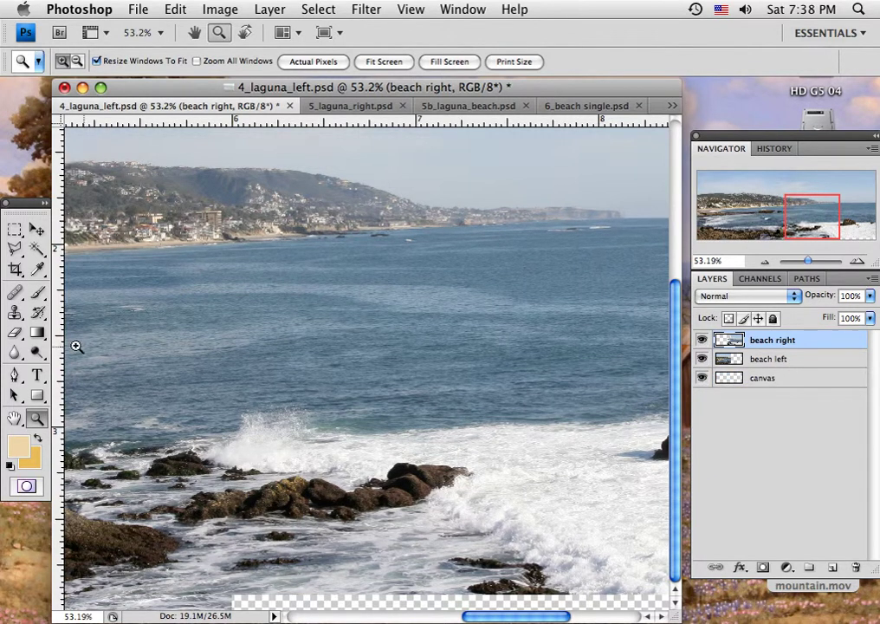
Step: Clone nearby water on the beach right layer over the first part of the transparent bottom strip, using a soft 45 px Clone Stamp brush
{"action": "left_click", "coordinate": [16, 317]}
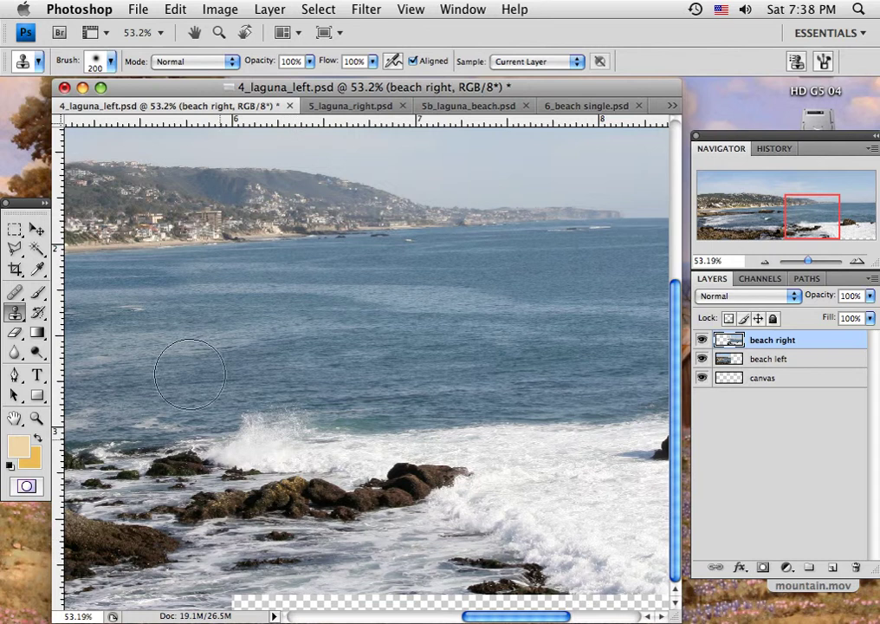
{"action": "left_click", "coordinate": [95, 60]}
{"action": "left_click", "coordinate": [65, 257]}
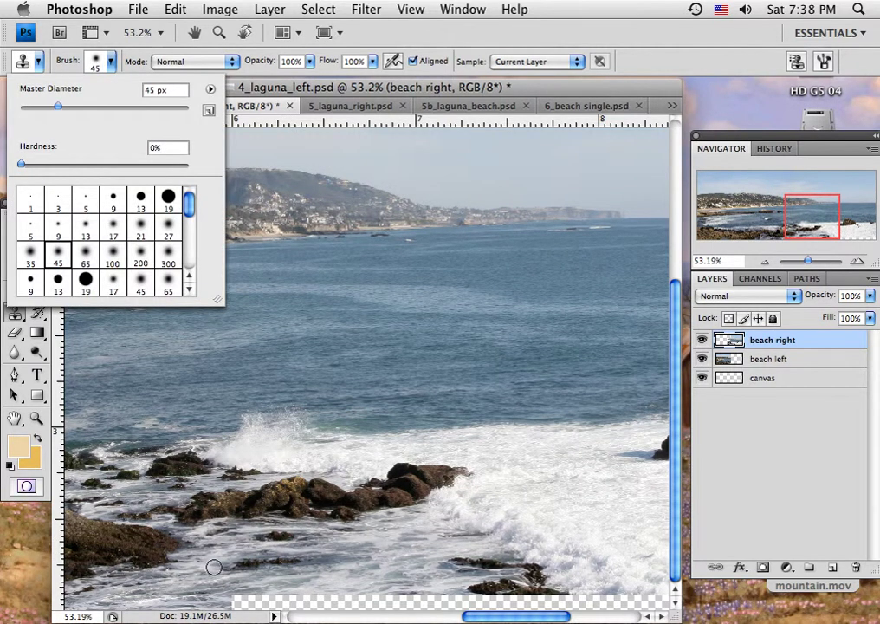
{"action": "left_click", "coordinate": [347, 570]}
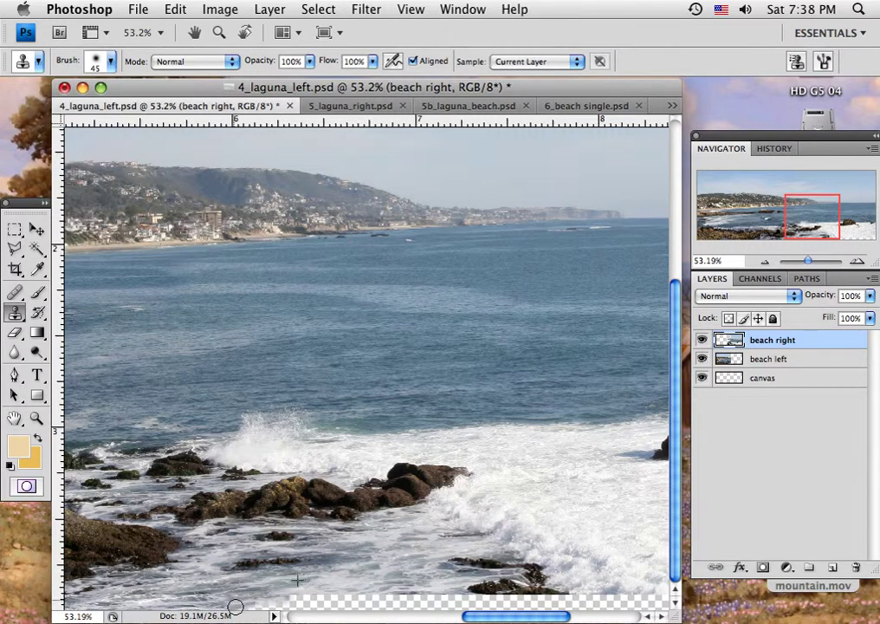
{"action": "mouse_move", "coordinate": [266, 602]}
{"action": "left_mouse_down"}
{"action": "mouse_move", "coordinate": [325, 596]}
{"action": "mouse_move", "coordinate": [312, 606]}
{"action": "mouse_move", "coordinate": [328, 616]}
{"action": "mouse_move", "coordinate": [345, 597]}
{"action": "mouse_move", "coordinate": [381, 595]}
{"action": "mouse_move", "coordinate": [384, 585]}
{"action": "mouse_move", "coordinate": [415, 597]}
{"action": "mouse_move", "coordinate": [379, 606]}
{"action": "mouse_move", "coordinate": [434, 598]}
{"action": "left_mouse_up"}
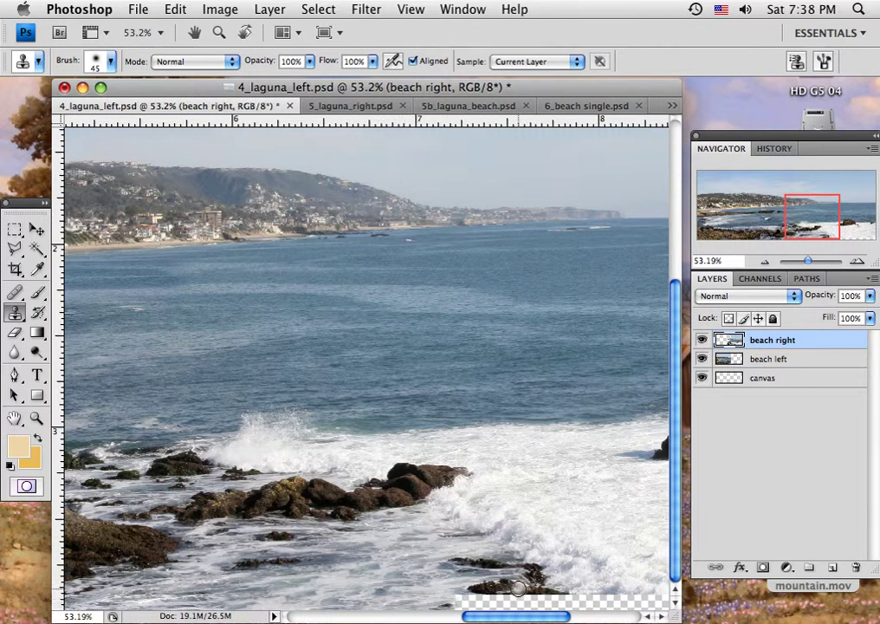
Step: Clone foam from the breaking wave over the transparent gap below and beside the small dark rocks at the image's bottom edge
{"action": "left_click", "coordinate": [505, 511], "text": "alt"}
{"action": "mouse_move", "coordinate": [570, 572]}
{"action": "left_mouse_down"}
{"action": "mouse_move", "coordinate": [587, 597]}
{"action": "mouse_move", "coordinate": [625, 608]}
{"action": "mouse_move", "coordinate": [622, 594]}
{"action": "mouse_move", "coordinate": [645, 593]}
{"action": "mouse_move", "coordinate": [660, 610]}
{"action": "mouse_move", "coordinate": [634, 594]}
{"action": "left_mouse_up"}
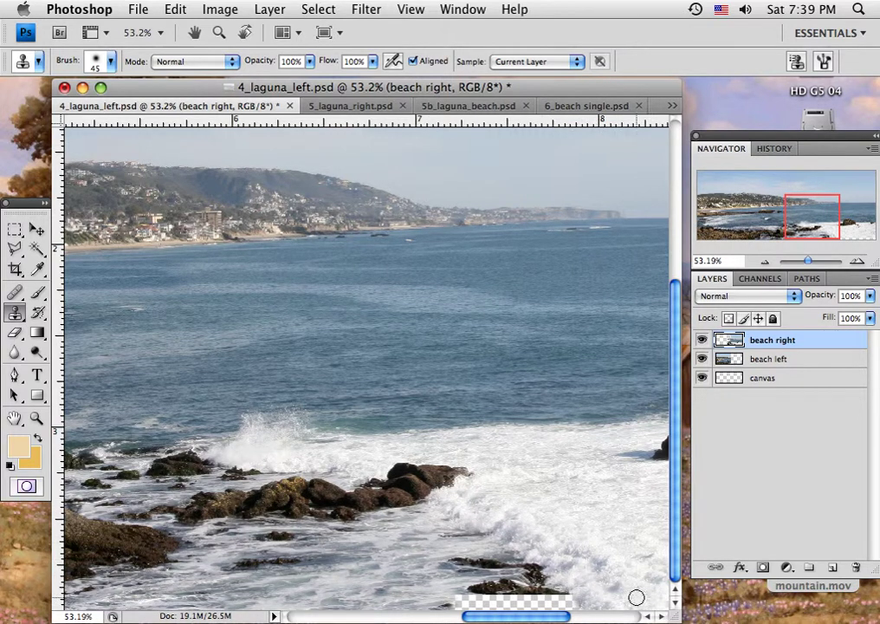
{"action": "left_click", "coordinate": [550, 551], "text": "alt"}
{"action": "mouse_move", "coordinate": [573, 595]}
{"action": "left_mouse_down"}
{"action": "mouse_move", "coordinate": [496, 609]}
{"action": "mouse_move", "coordinate": [502, 603]}
{"action": "mouse_move", "coordinate": [454, 604]}
{"action": "mouse_move", "coordinate": [454, 596]}
{"action": "mouse_move", "coordinate": [426, 607]}
{"action": "mouse_move", "coordinate": [556, 609]}
{"action": "left_mouse_up"}
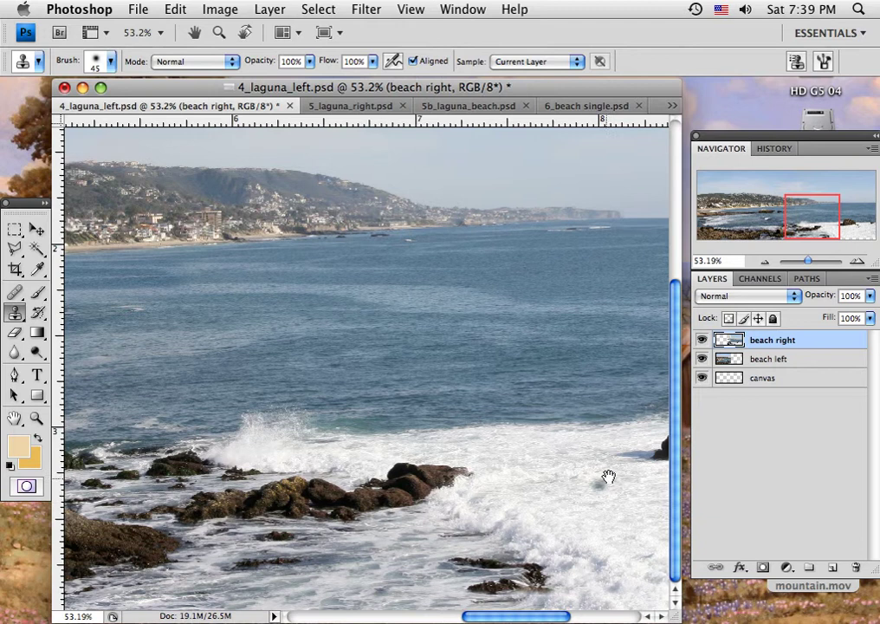
Step: Clone white foam over the rest of the transparent strip along the bottom edge below the large rock
{"action": "left_click_drag", "start_coordinate": [594, 485], "coordinate": [279, 429]}
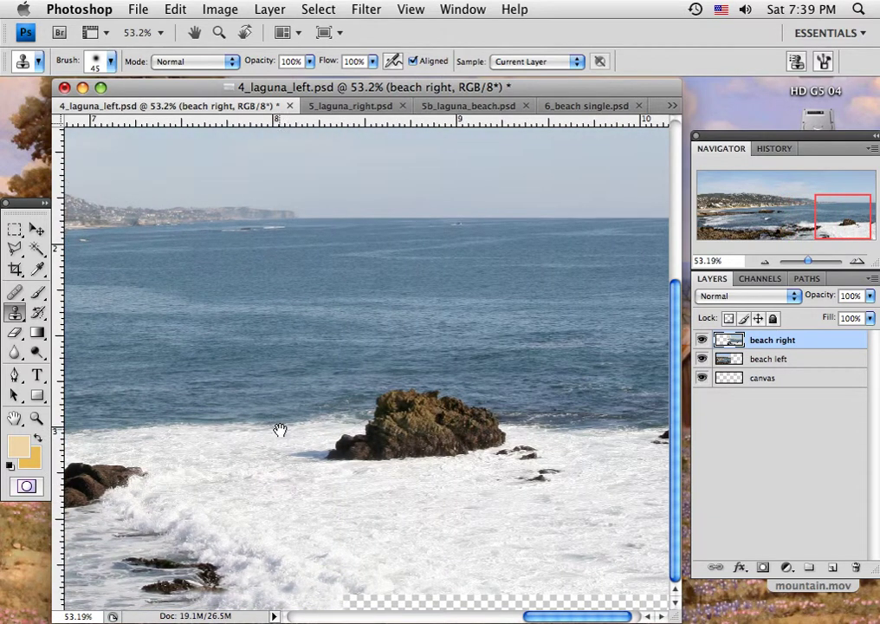
{"action": "left_click_drag", "start_coordinate": [355, 534], "coordinate": [318, 462]}
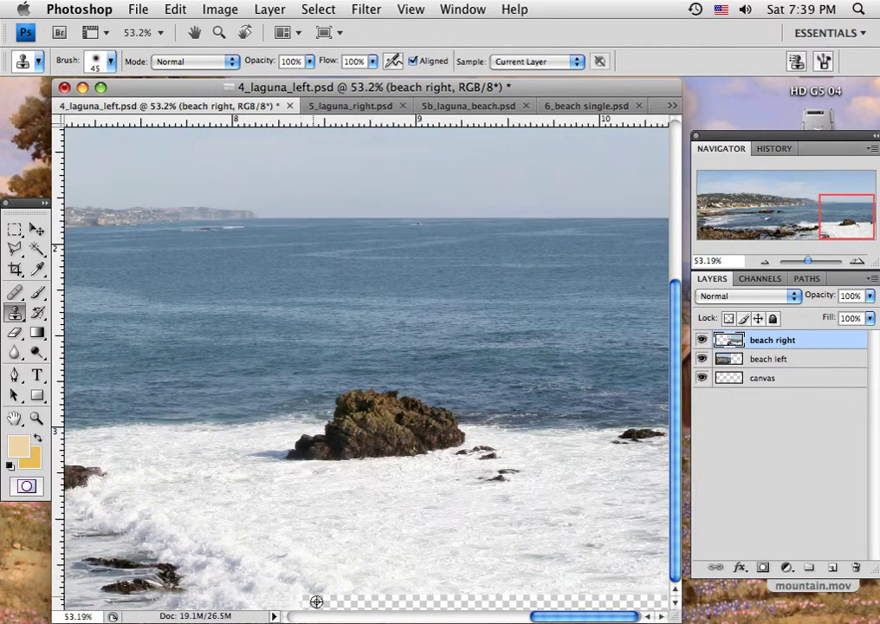
{"action": "left_click", "coordinate": [281, 564], "text": "alt"}
{"action": "mouse_move", "coordinate": [312, 594]}
{"action": "left_mouse_down"}
{"action": "mouse_move", "coordinate": [307, 586]}
{"action": "mouse_move", "coordinate": [306, 607]}
{"action": "mouse_move", "coordinate": [340, 605]}
{"action": "mouse_move", "coordinate": [364, 578]}
{"action": "mouse_move", "coordinate": [404, 603]}
{"action": "mouse_move", "coordinate": [378, 617]}
{"action": "left_mouse_up"}
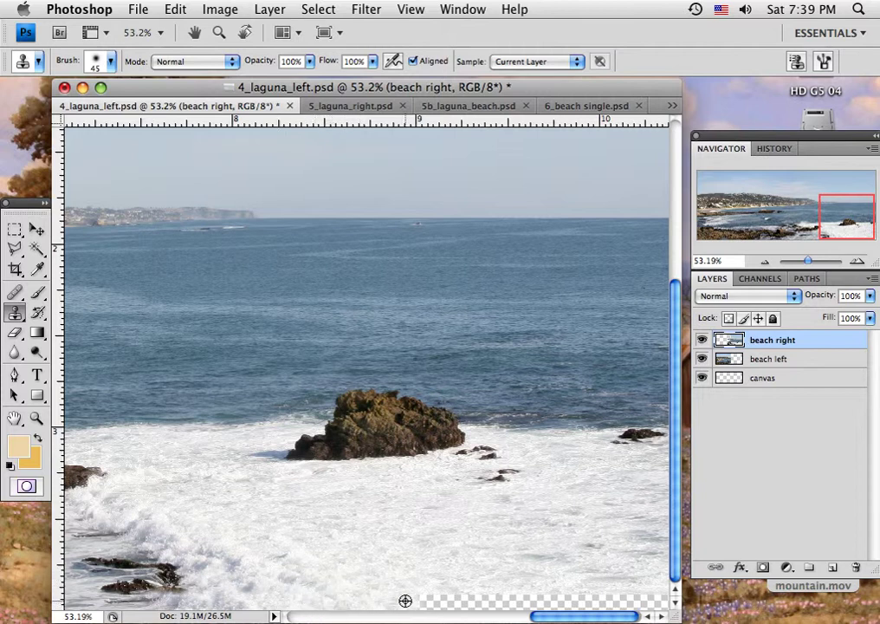
{"action": "mouse_move", "coordinate": [406, 600]}
{"action": "left_mouse_down"}
{"action": "mouse_move", "coordinate": [470, 604]}
{"action": "mouse_move", "coordinate": [451, 613]}
{"action": "mouse_move", "coordinate": [483, 600]}
{"action": "mouse_move", "coordinate": [466, 609]}
{"action": "mouse_move", "coordinate": [549, 602]}
{"action": "mouse_move", "coordinate": [561, 611]}
{"action": "mouse_move", "coordinate": [621, 598]}
{"action": "mouse_move", "coordinate": [604, 602]}
{"action": "mouse_move", "coordinate": [609, 573]}
{"action": "left_mouse_up"}
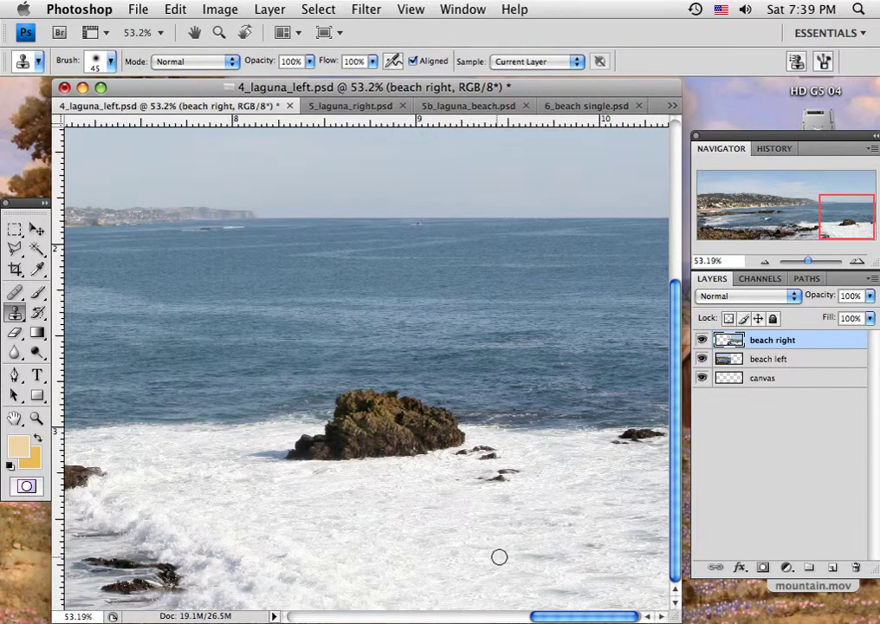
Step: Retouch the visible cloned edge in the foam below the large rock by cloning clean foam over it
{"action": "left_click_drag", "start_coordinate": [834, 212], "coordinate": [844, 224]}
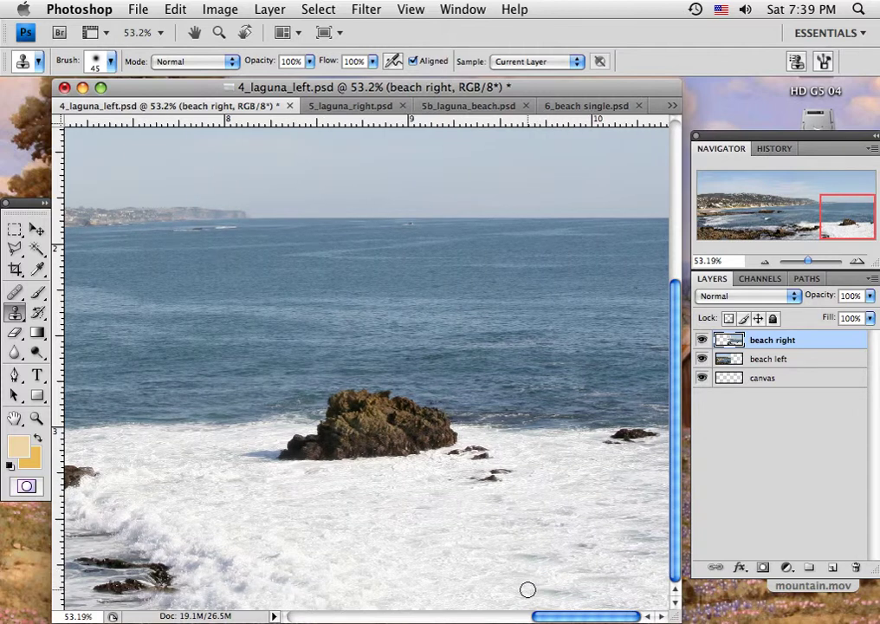
{"action": "left_click", "coordinate": [459, 571], "text": "alt"}
{"action": "left_click_drag", "start_coordinate": [540, 590], "coordinate": [572, 592]}
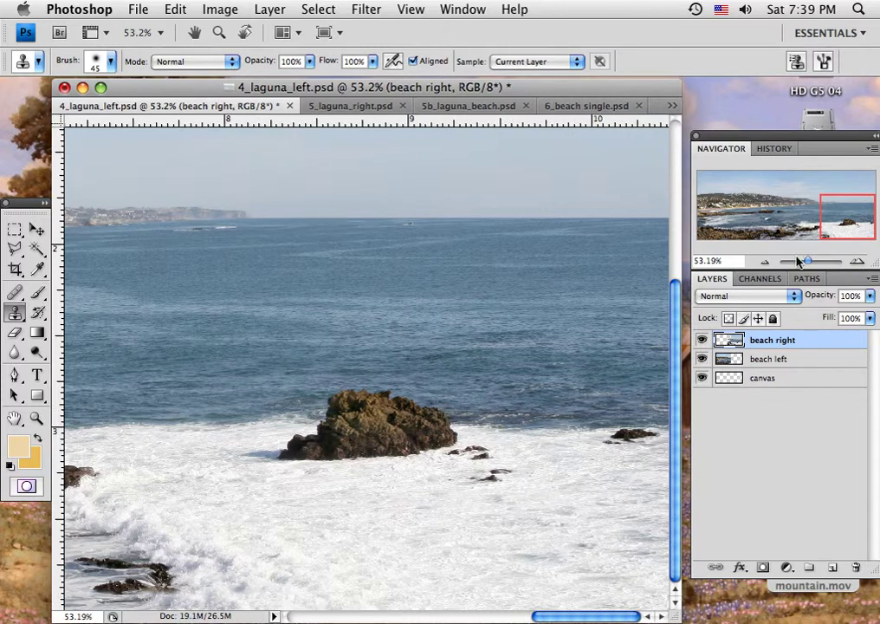
Step: Check the horizon of the whole panorama for levelness with a temporary horizontal guide, and remove the guide
{"action": "left_click_drag", "start_coordinate": [810, 264], "coordinate": [802, 262]}
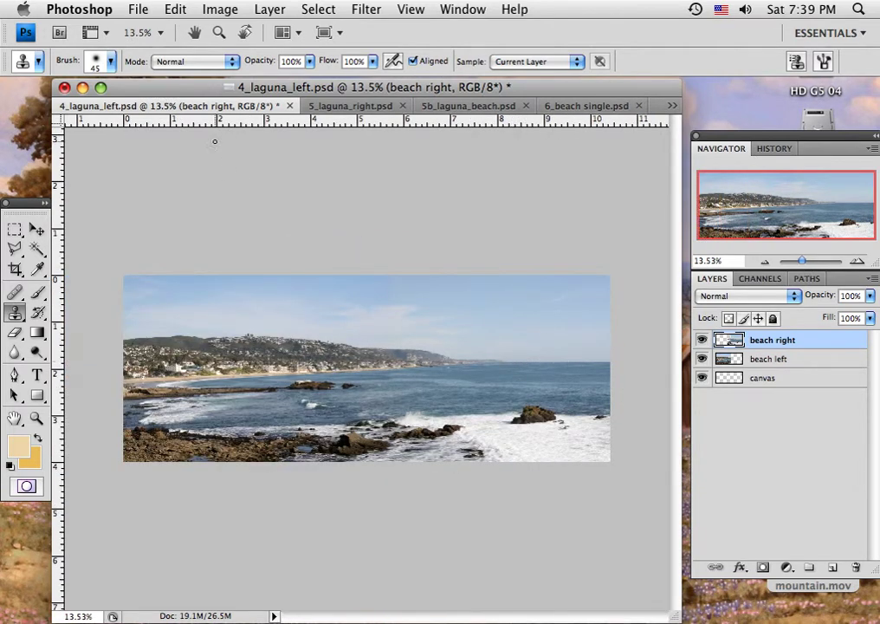
{"action": "key", "text": "v"}
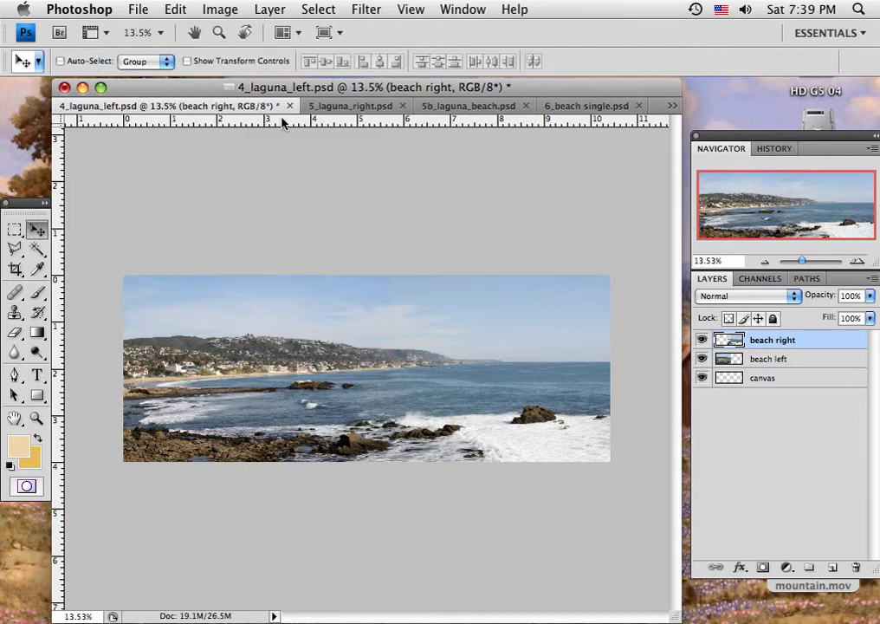
{"action": "left_click_drag", "start_coordinate": [281, 124], "coordinate": [463, 363]}
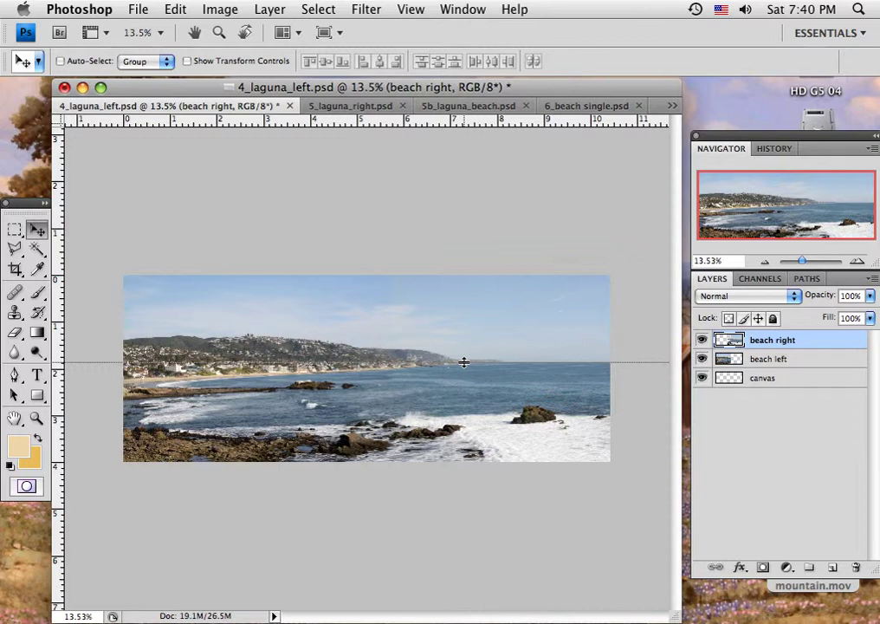
{"action": "left_click_drag", "start_coordinate": [463, 362], "coordinate": [463, 362]}
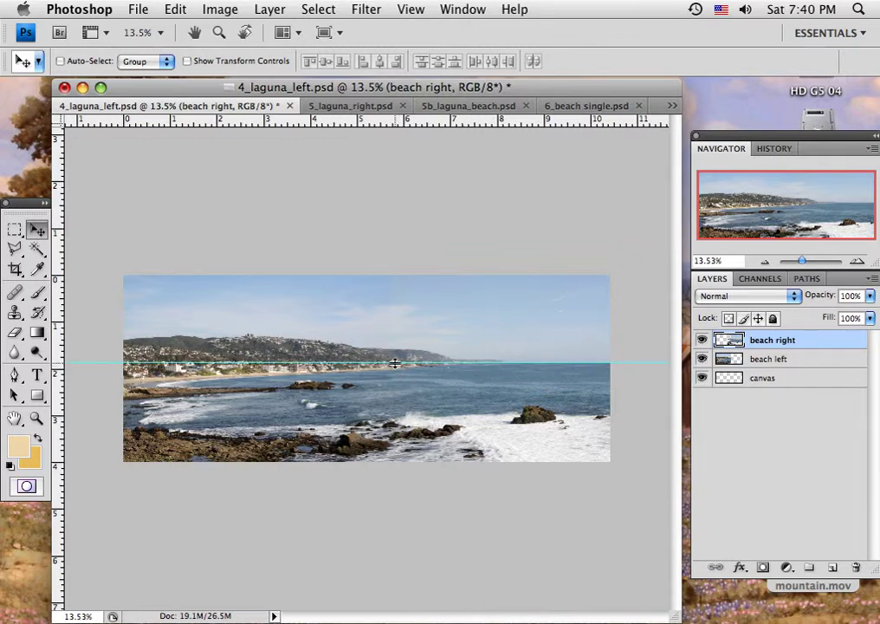
{"action": "left_click_drag", "start_coordinate": [394, 361], "coordinate": [384, 120]}
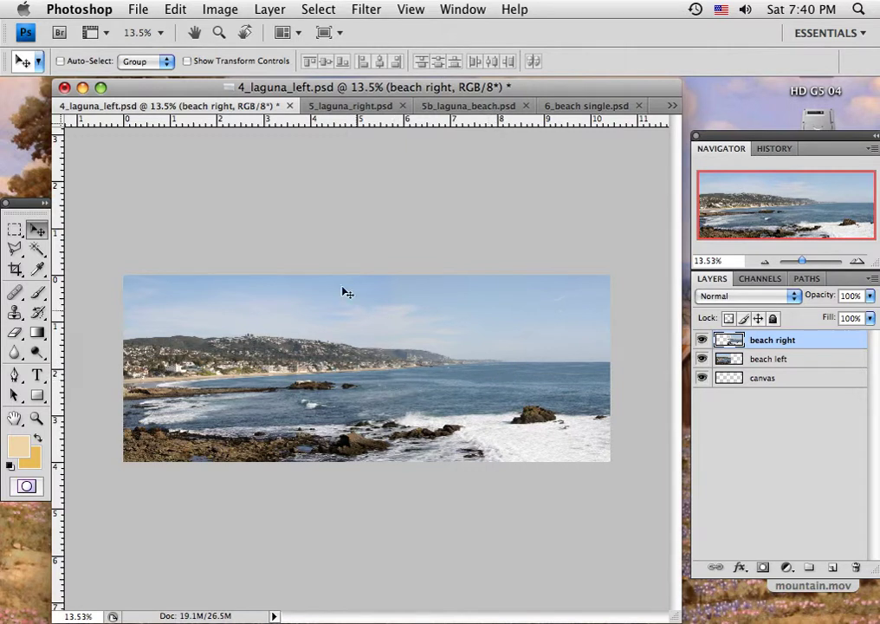
Step: Switch to 5b_laguna_beach.psd and toggle the ship layer's visibility to compare the panorama with and without the cruise ship
{"action": "left_click", "coordinate": [351, 107]}
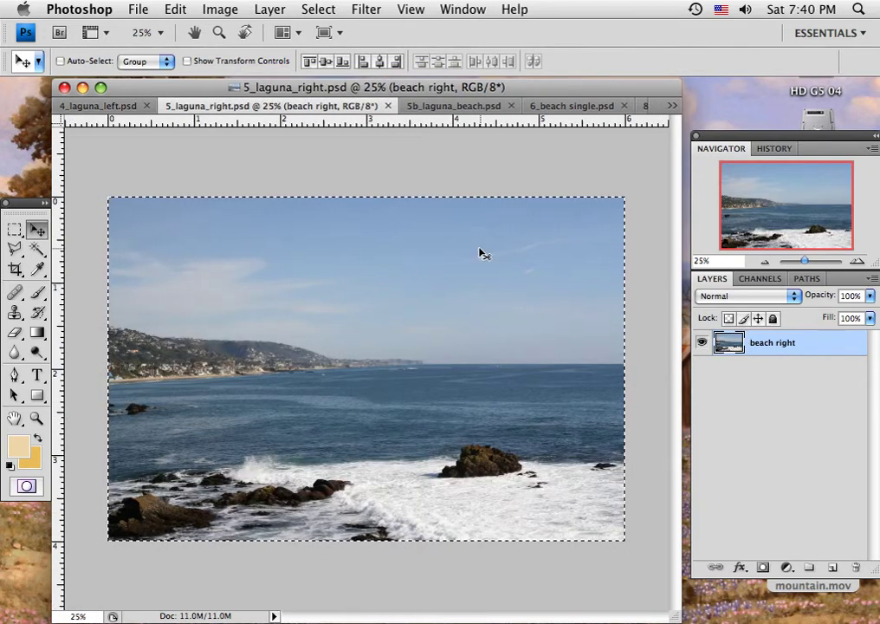
{"action": "left_click", "coordinate": [464, 108]}
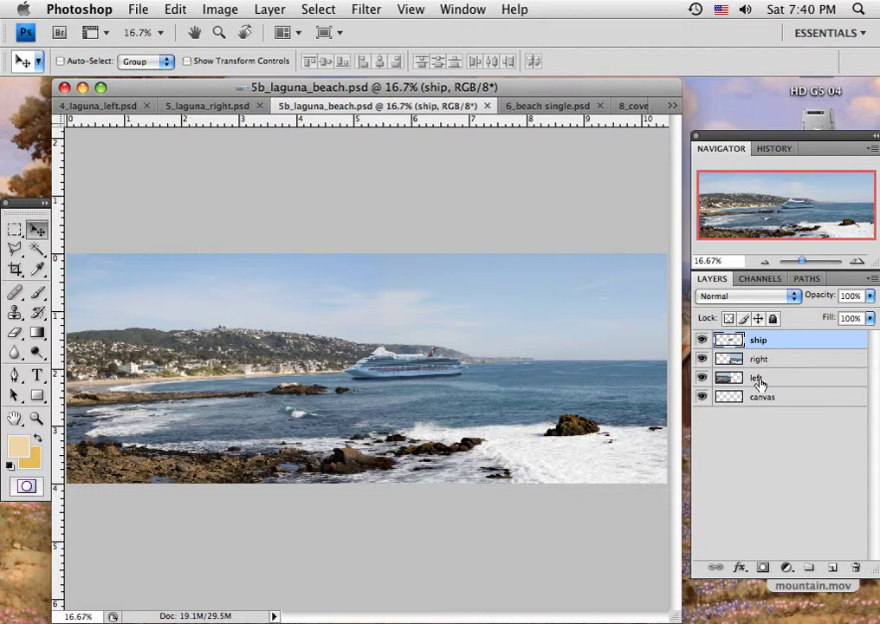
{"action": "left_click", "coordinate": [702, 340]}
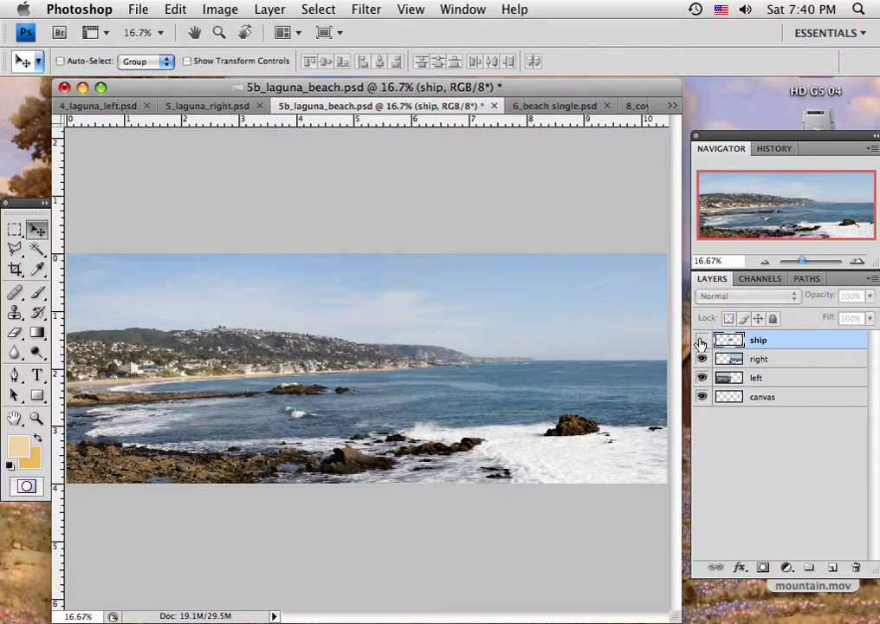
{"action": "left_click", "coordinate": [702, 340]}
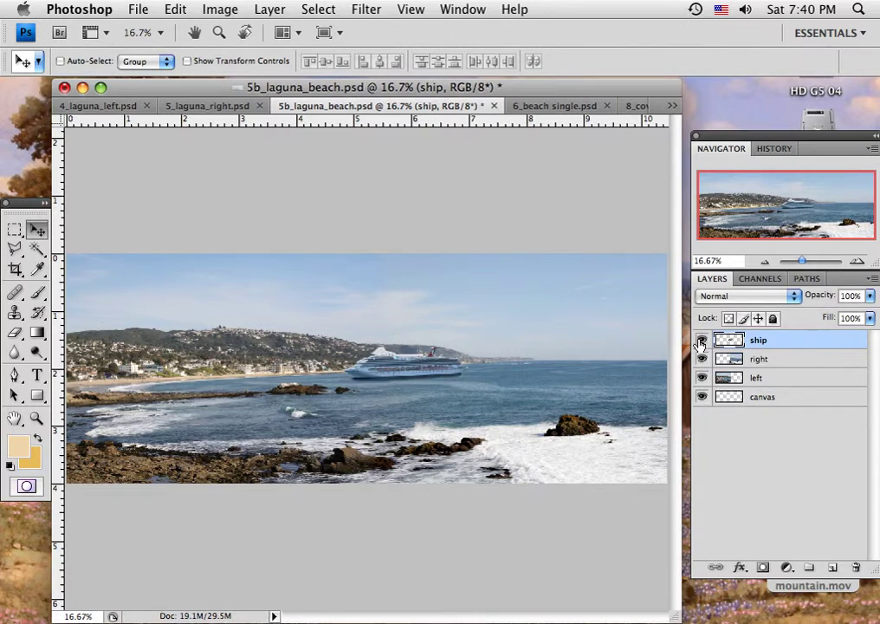
{"action": "left_click", "coordinate": [701, 341]}
{"action": "left_click", "coordinate": [702, 340]}
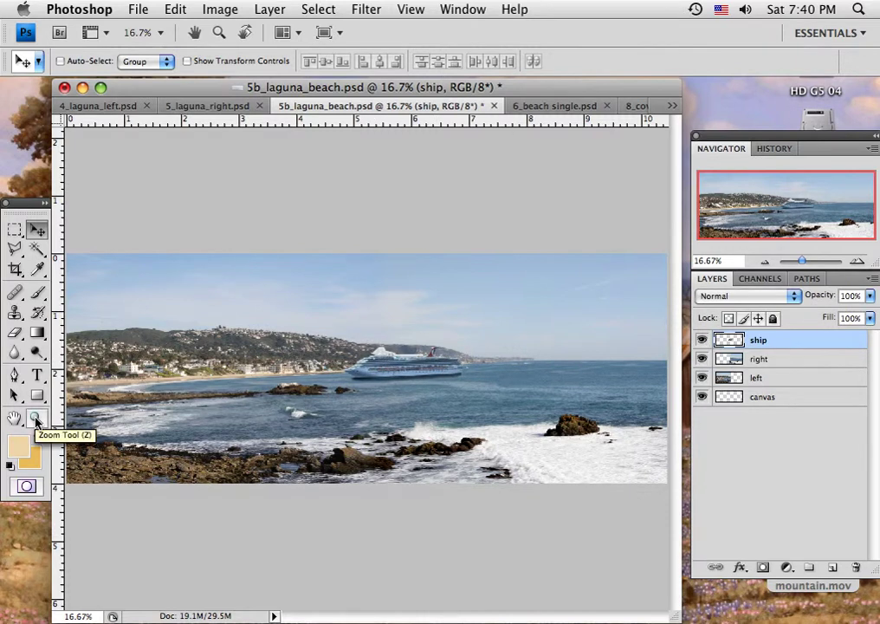
Step: Erase the pale background closely around the ship's front mast on the ship layer with a soft 5 px eraser
{"action": "left_click", "coordinate": [36, 420]}
{"action": "left_click_drag", "start_coordinate": [305, 330], "coordinate": [470, 398]}
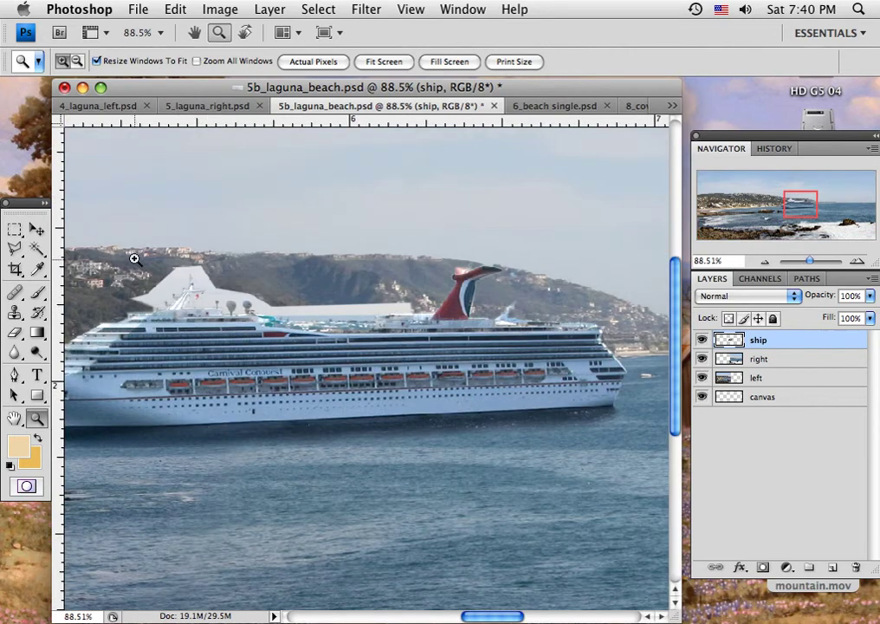
{"action": "left_click_drag", "start_coordinate": [132, 256], "coordinate": [256, 362]}
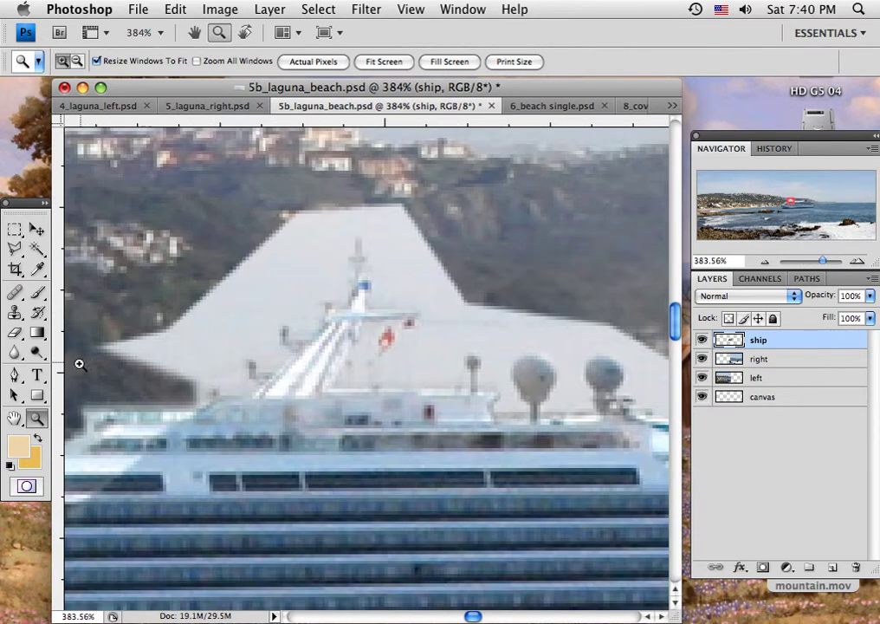
{"action": "left_click", "coordinate": [17, 332]}
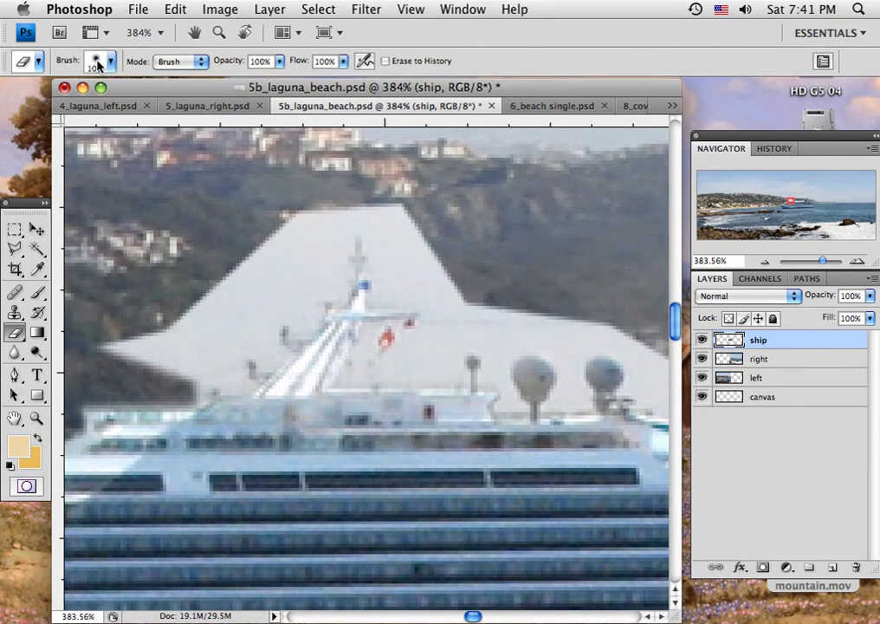
{"action": "left_click", "coordinate": [98, 66]}
{"action": "left_click", "coordinate": [58, 230]}
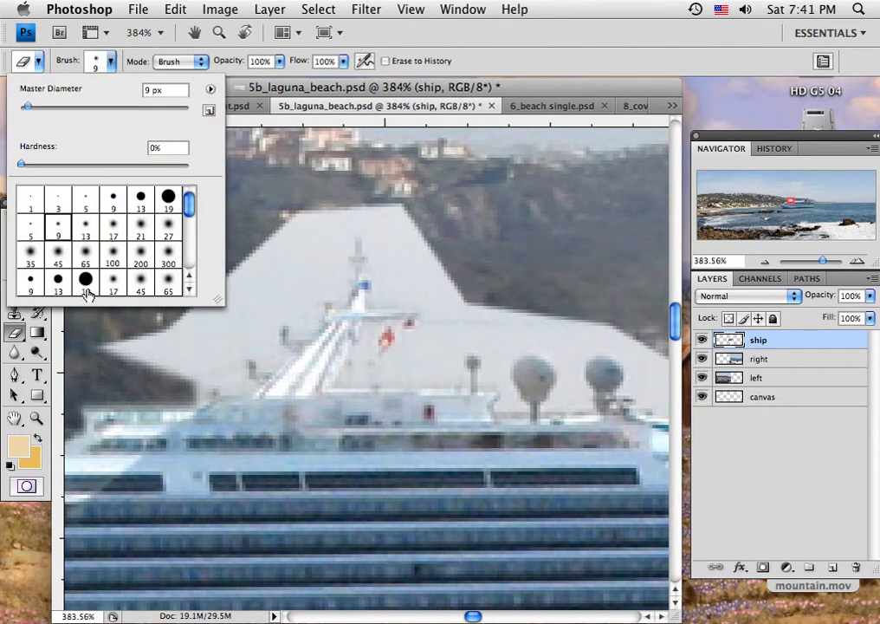
{"action": "left_click", "coordinate": [31, 230]}
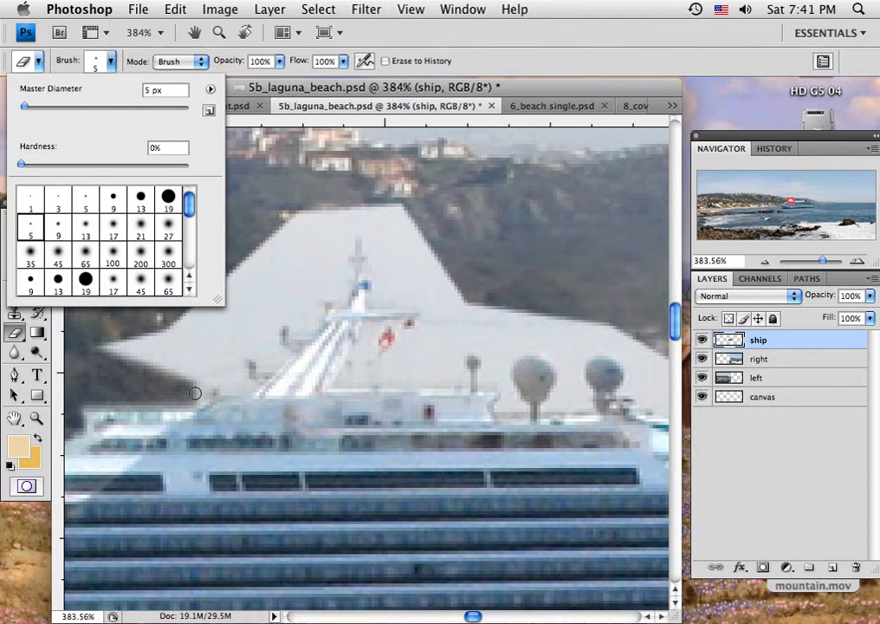
{"action": "key", "text": "Return"}
{"action": "mouse_move", "coordinate": [202, 392]}
{"action": "left_mouse_down"}
{"action": "mouse_move", "coordinate": [249, 387]}
{"action": "mouse_move", "coordinate": [238, 374]}
{"action": "mouse_move", "coordinate": [250, 352]}
{"action": "mouse_move", "coordinate": [266, 364]}
{"action": "mouse_move", "coordinate": [285, 354]}
{"action": "mouse_move", "coordinate": [275, 329]}
{"action": "mouse_move", "coordinate": [272, 351]}
{"action": "mouse_move", "coordinate": [238, 354]}
{"action": "mouse_move", "coordinate": [232, 374]}
{"action": "mouse_move", "coordinate": [206, 383]}
{"action": "mouse_move", "coordinate": [243, 345]}
{"action": "mouse_move", "coordinate": [282, 325]}
{"action": "mouse_move", "coordinate": [315, 329]}
{"action": "mouse_move", "coordinate": [316, 319]}
{"action": "mouse_move", "coordinate": [301, 320]}
{"action": "mouse_move", "coordinate": [320, 297]}
{"action": "mouse_move", "coordinate": [340, 300]}
{"action": "mouse_move", "coordinate": [360, 230]}
{"action": "mouse_move", "coordinate": [371, 245]}
{"action": "mouse_move", "coordinate": [374, 301]}
{"action": "mouse_move", "coordinate": [411, 300]}
{"action": "mouse_move", "coordinate": [362, 223]}
{"action": "mouse_move", "coordinate": [343, 232]}
{"action": "mouse_move", "coordinate": [321, 295]}
{"action": "left_mouse_up"}
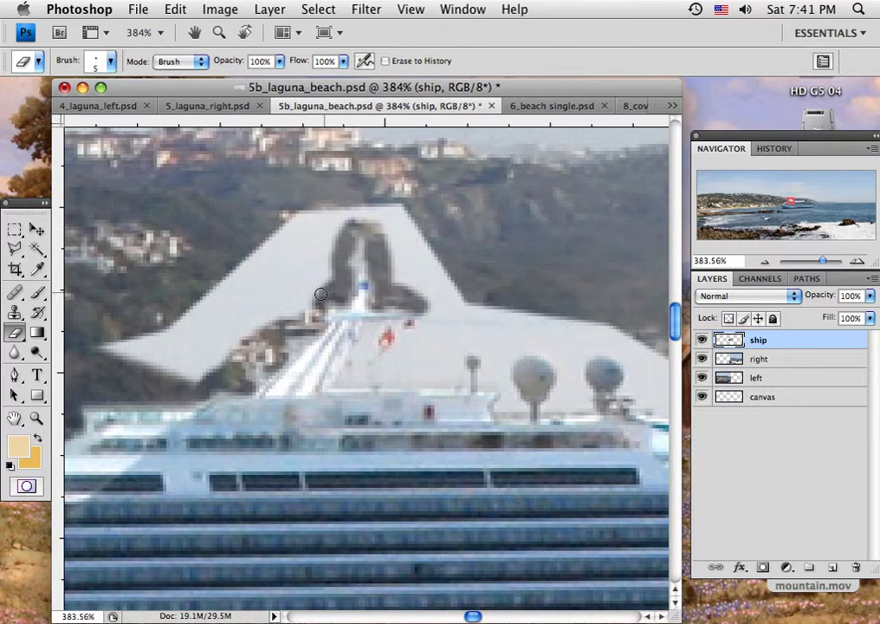
Step: Select the leftover pale background around and above the front mast with the Polygonal Lasso, following the erased outline, and delete it
{"action": "left_click", "coordinate": [16, 250]}
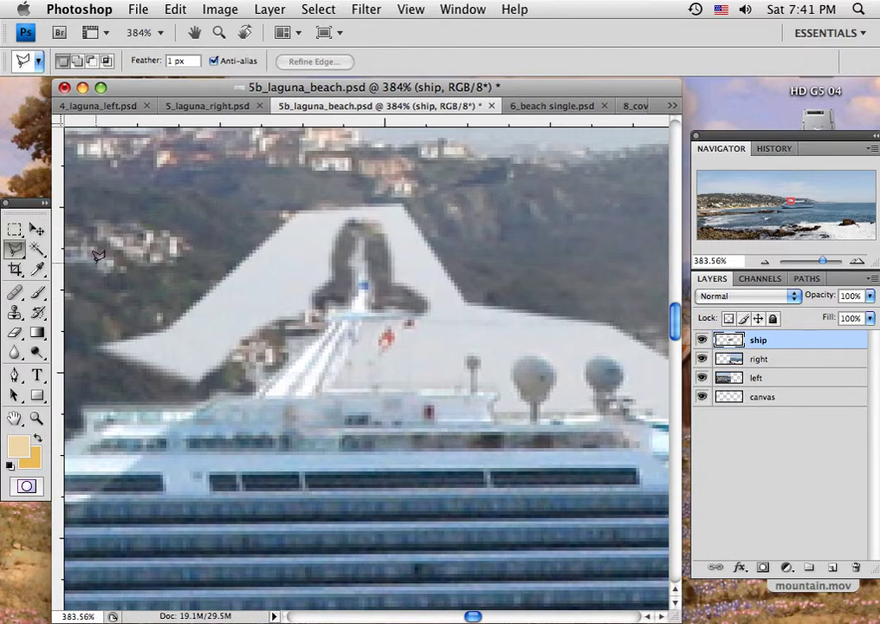
{"action": "left_click", "coordinate": [94, 262]}
{"action": "left_click", "coordinate": [80, 359]}
{"action": "left_click", "coordinate": [152, 385]}
{"action": "left_click", "coordinate": [211, 385]}
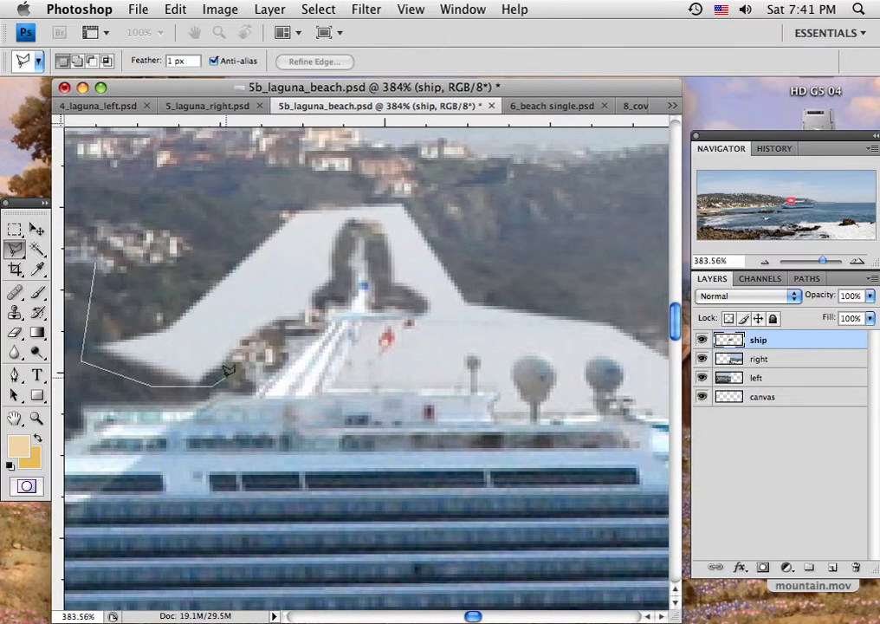
{"action": "left_click", "coordinate": [276, 324]}
{"action": "left_click", "coordinate": [303, 322]}
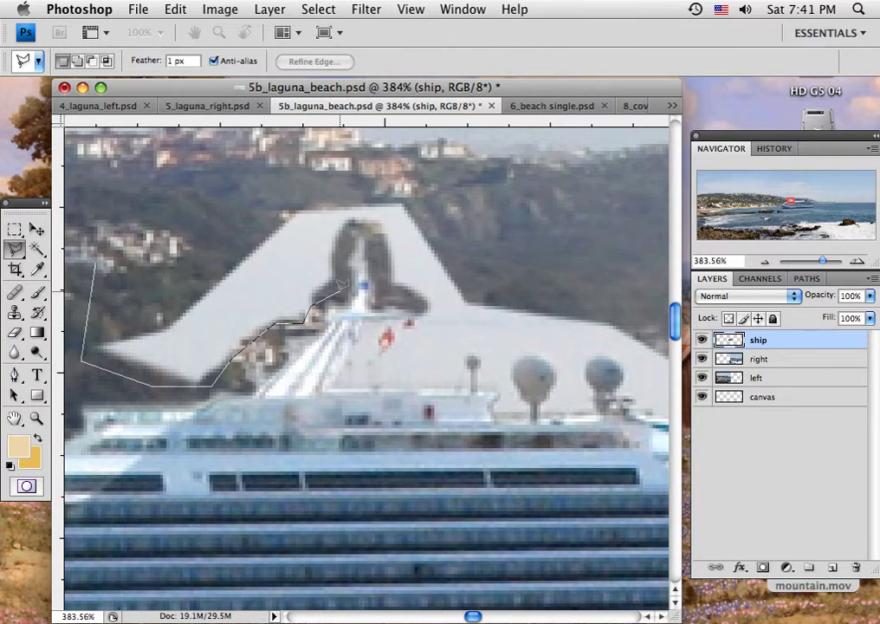
{"action": "left_click", "coordinate": [339, 283]}
{"action": "left_click", "coordinate": [350, 230]}
{"action": "left_click", "coordinate": [366, 230]}
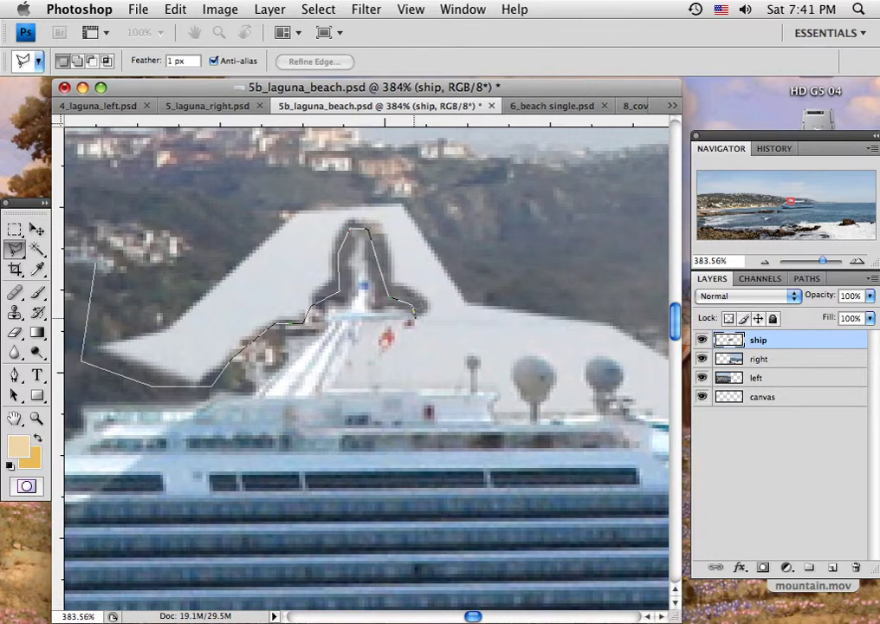
{"action": "left_click", "coordinate": [450, 336]}
{"action": "left_click", "coordinate": [513, 282]}
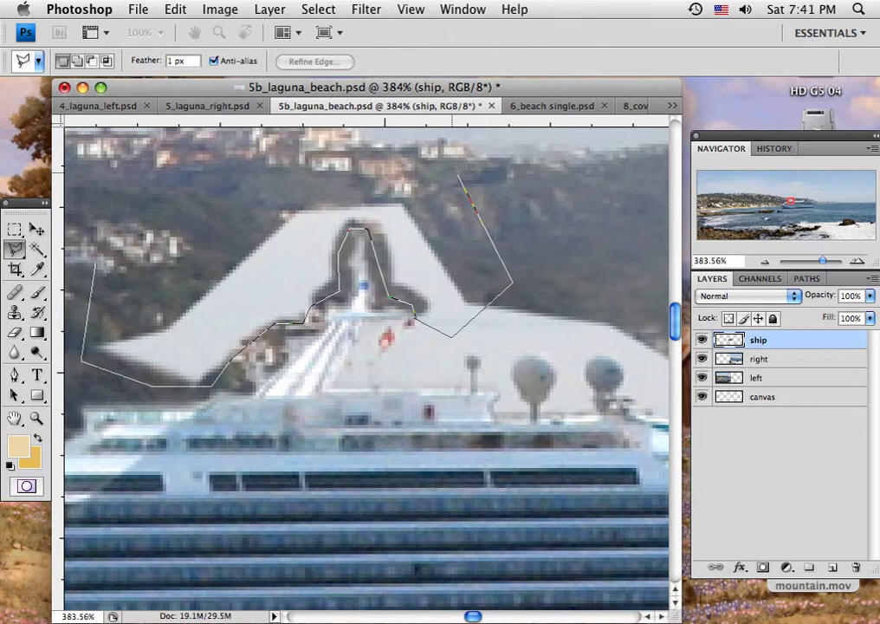
{"action": "left_click", "coordinate": [457, 175]}
{"action": "left_click", "coordinate": [303, 163]}
{"action": "left_click", "coordinate": [204, 185]}
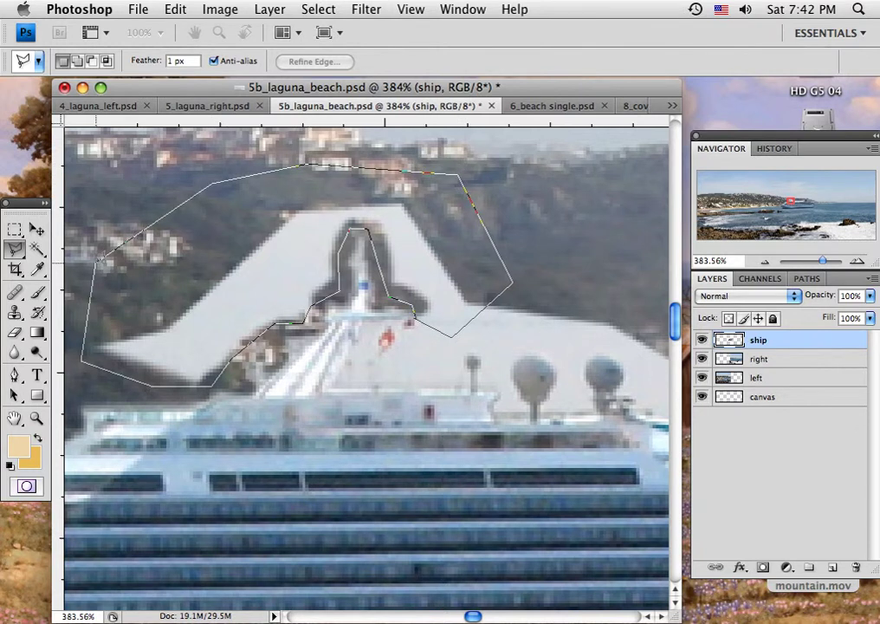
{"action": "left_click", "coordinate": [94, 256]}
{"action": "key", "text": "Delete"}
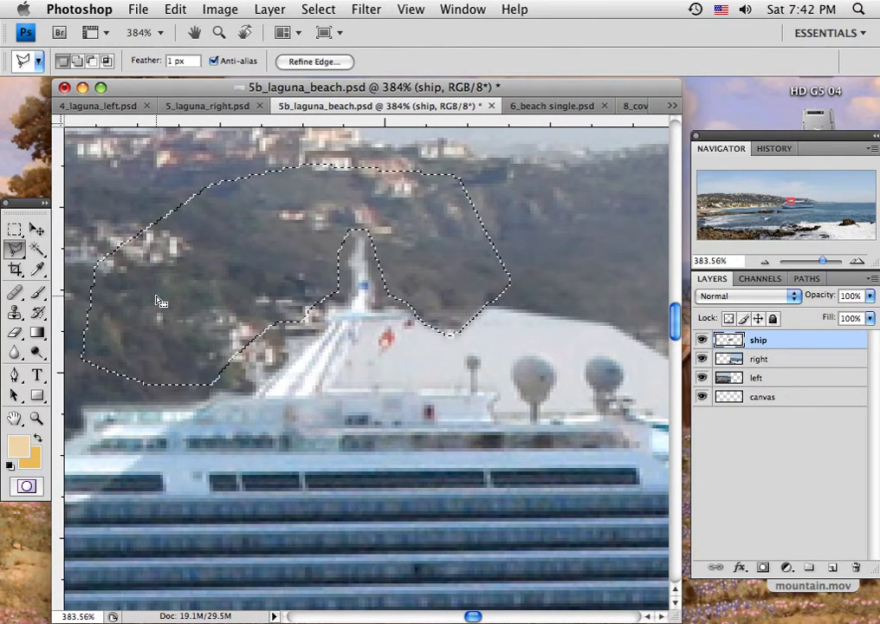
Step: Clear the selection, review the cleaned-up cruise ship up close and in the whole panorama, and hide the ship layer
{"action": "key", "text": "super+d"}
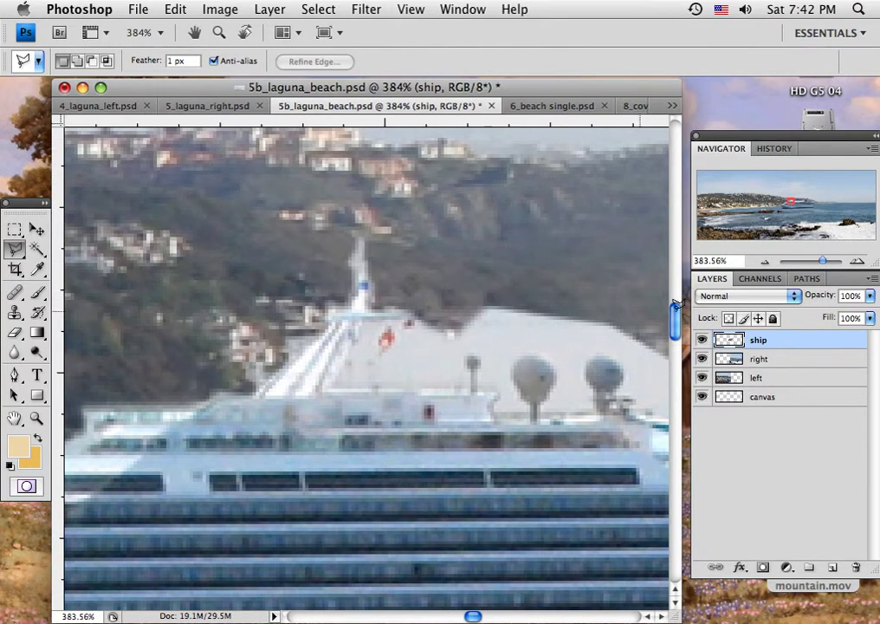
{"action": "left_click_drag", "start_coordinate": [821, 262], "coordinate": [812, 272]}
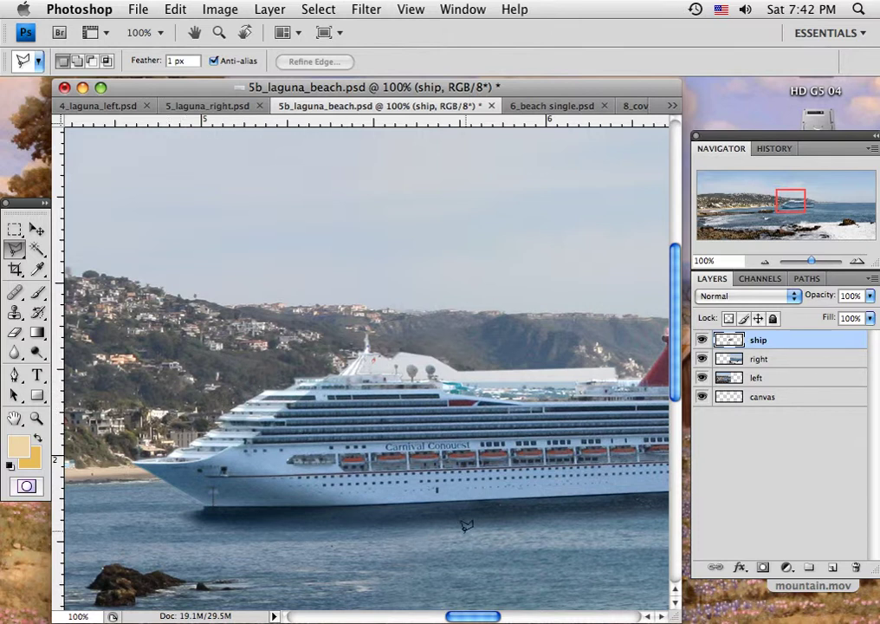
{"action": "left_click_drag", "start_coordinate": [489, 522], "coordinate": [437, 426]}
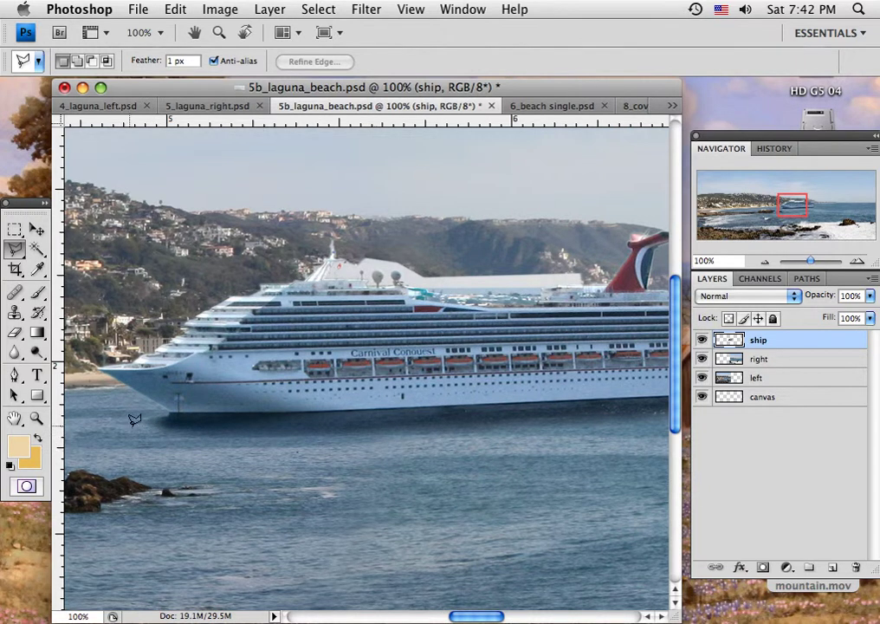
{"action": "left_click_drag", "start_coordinate": [806, 262], "coordinate": [804, 265]}
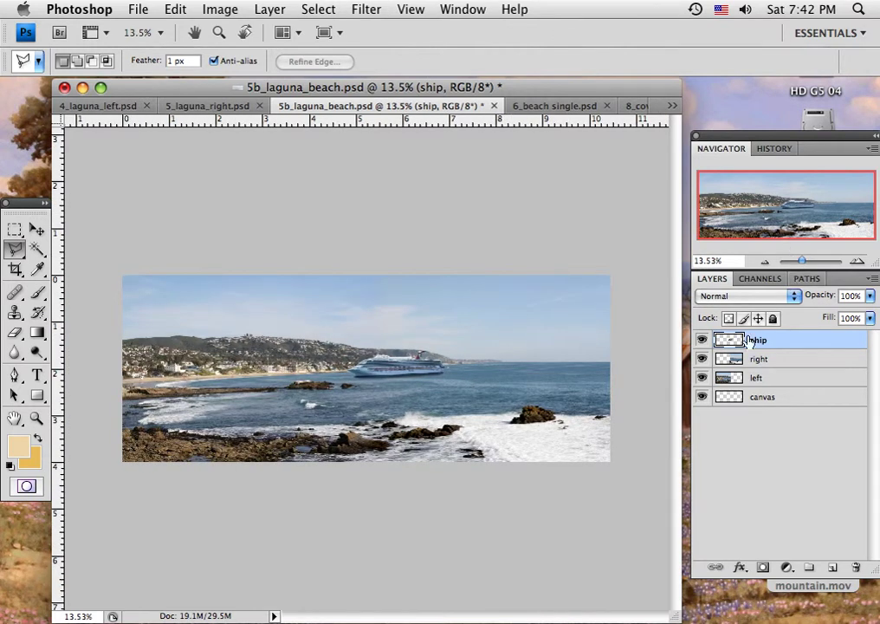
{"action": "left_click", "coordinate": [701, 341]}
{"action": "left_click", "coordinate": [701, 340]}
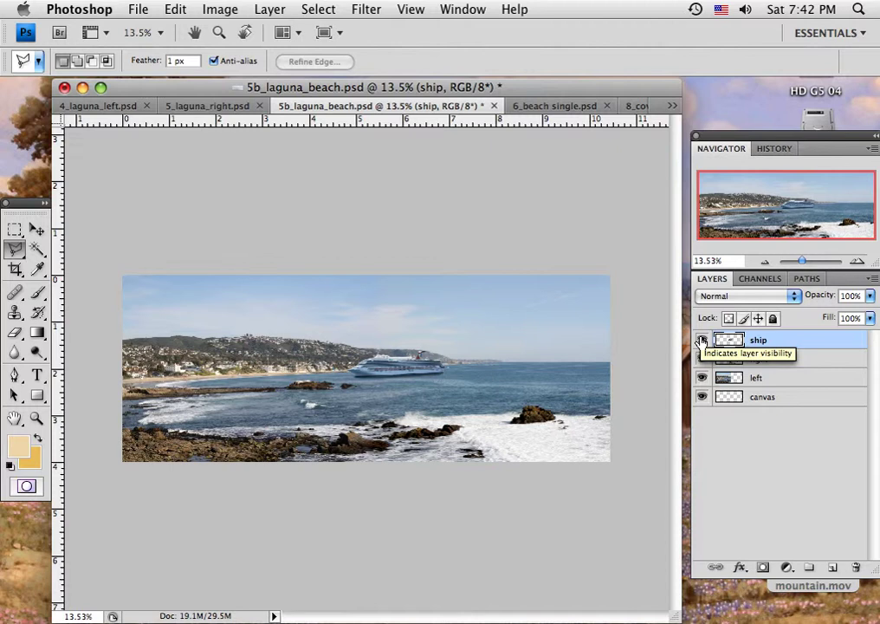
{"action": "left_click", "coordinate": [701, 340]}
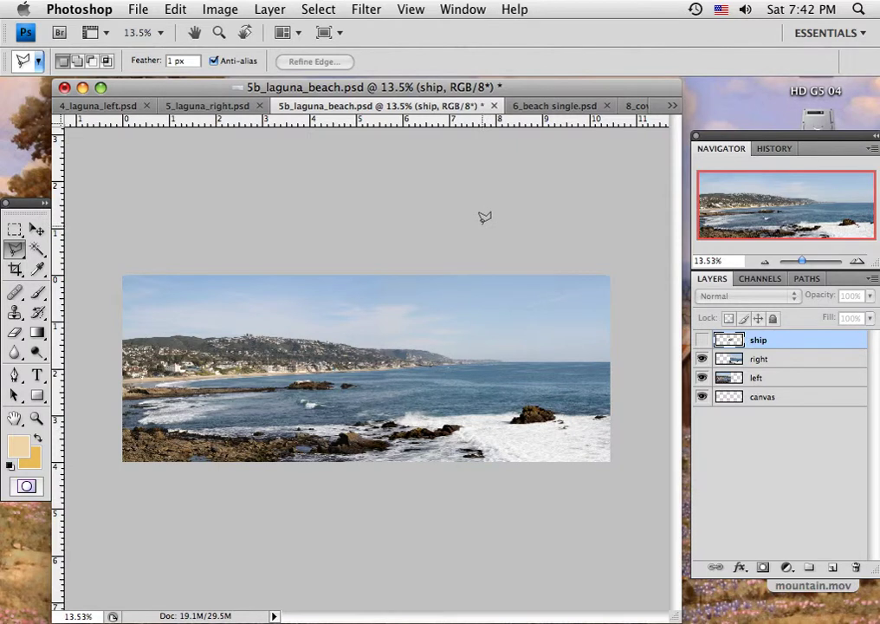
Step: Switch to 6_beach single.psd, place a horizontal guide along the sea horizon, and enable transform controls for the Move tool
{"action": "left_click", "coordinate": [562, 109]}
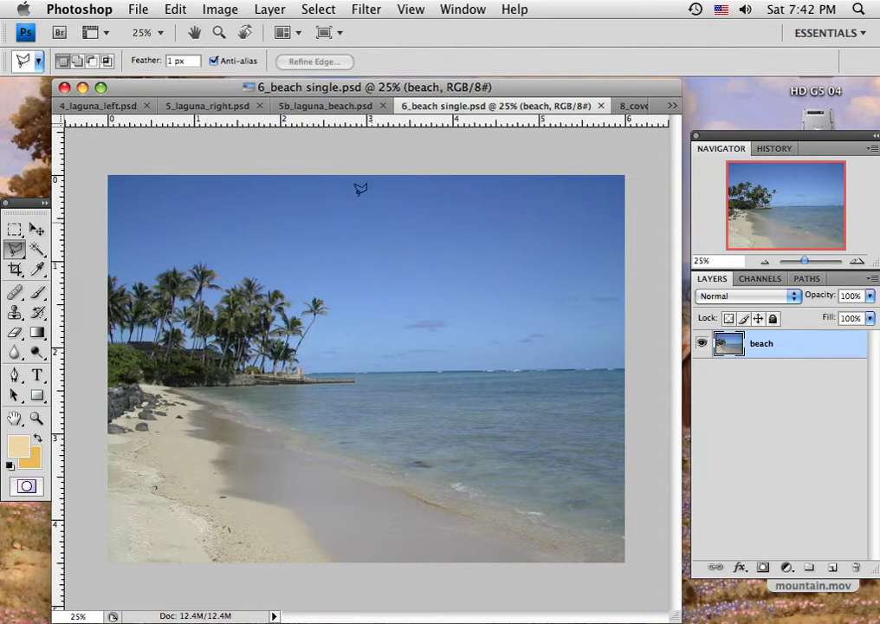
{"action": "left_click_drag", "start_coordinate": [359, 126], "coordinate": [381, 373]}
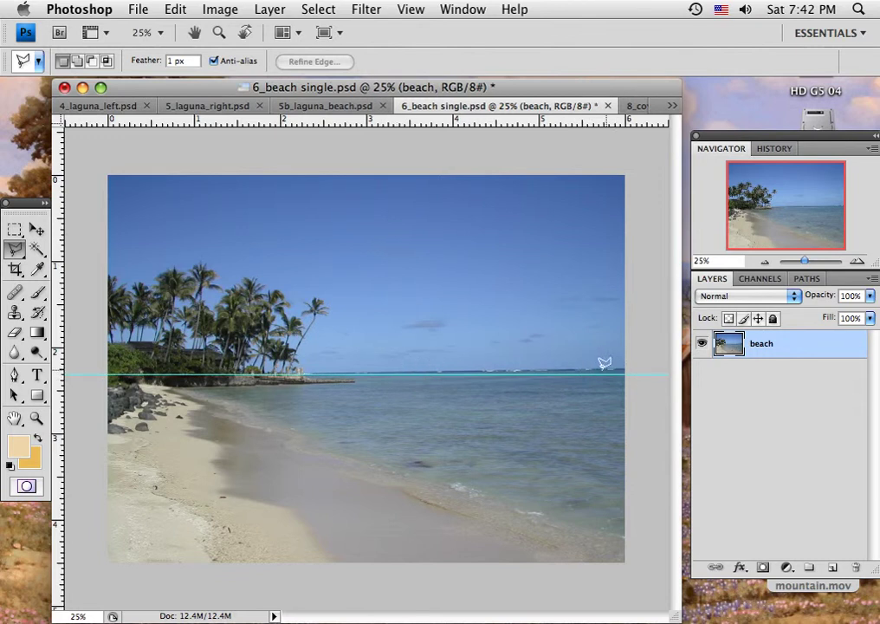
{"action": "left_click", "coordinate": [37, 230]}
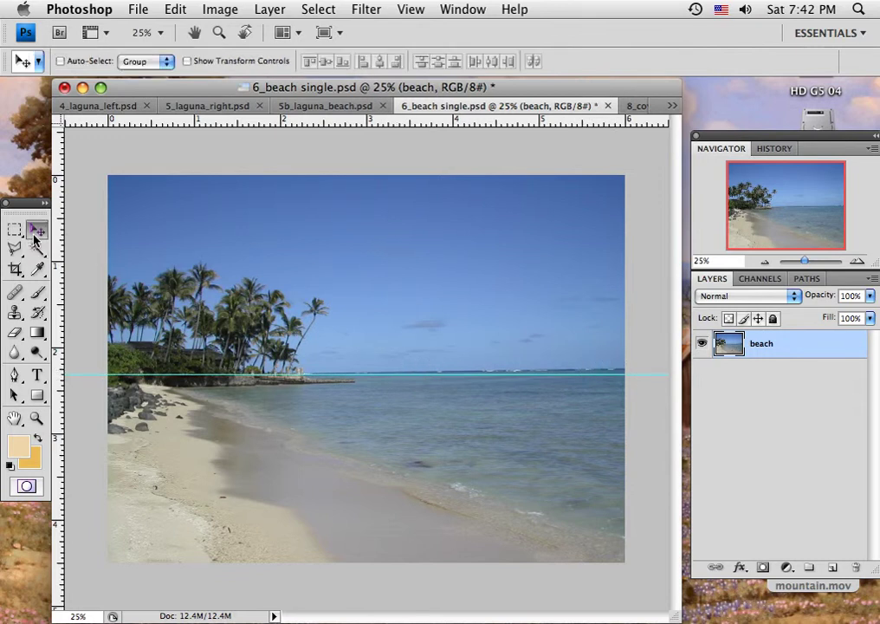
{"action": "left_click", "coordinate": [187, 61]}
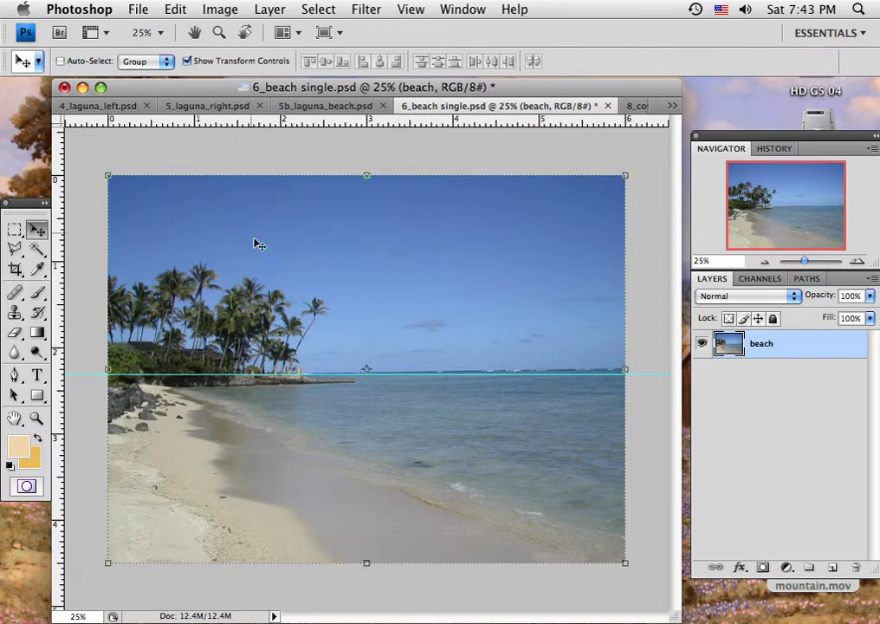
{"action": "left_click_drag", "start_coordinate": [367, 372], "coordinate": [307, 374]}
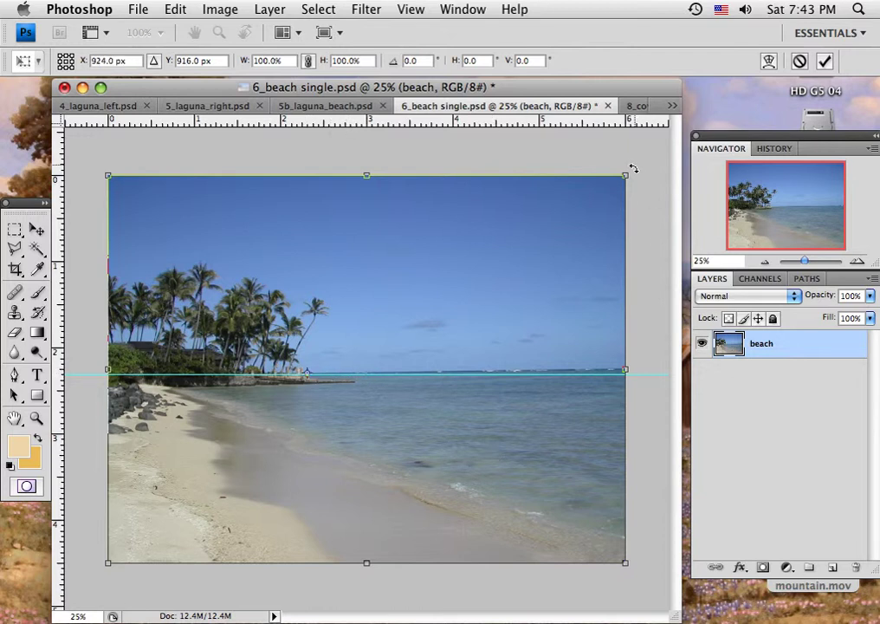
{"action": "left_click_drag", "start_coordinate": [634, 168], "coordinate": [638, 173]}
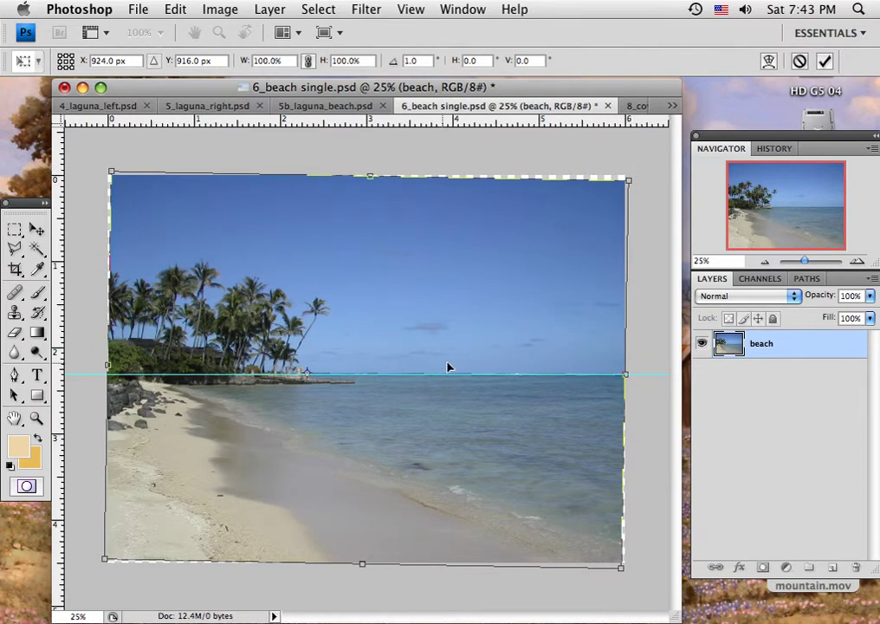
{"action": "left_click", "coordinate": [37, 229]}
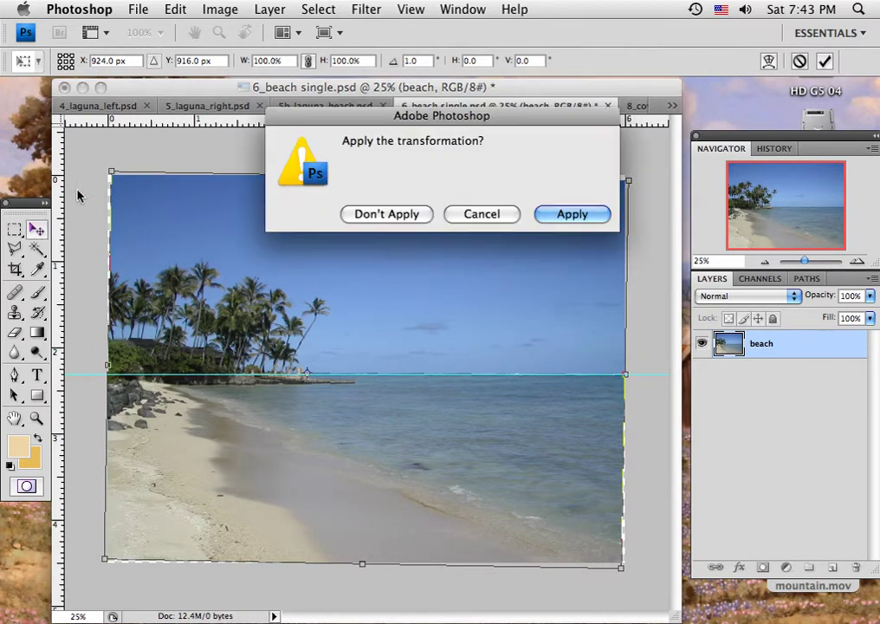
{"action": "left_click", "coordinate": [355, 214]}
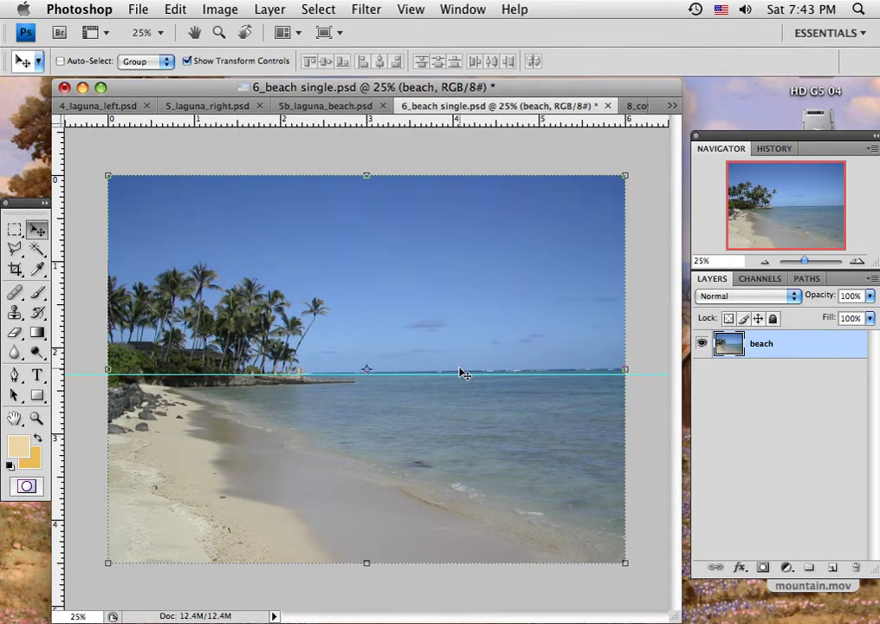
Step: Step back in the document history to before the guide was added, and restore the guide
{"action": "left_click", "coordinate": [776, 149]}
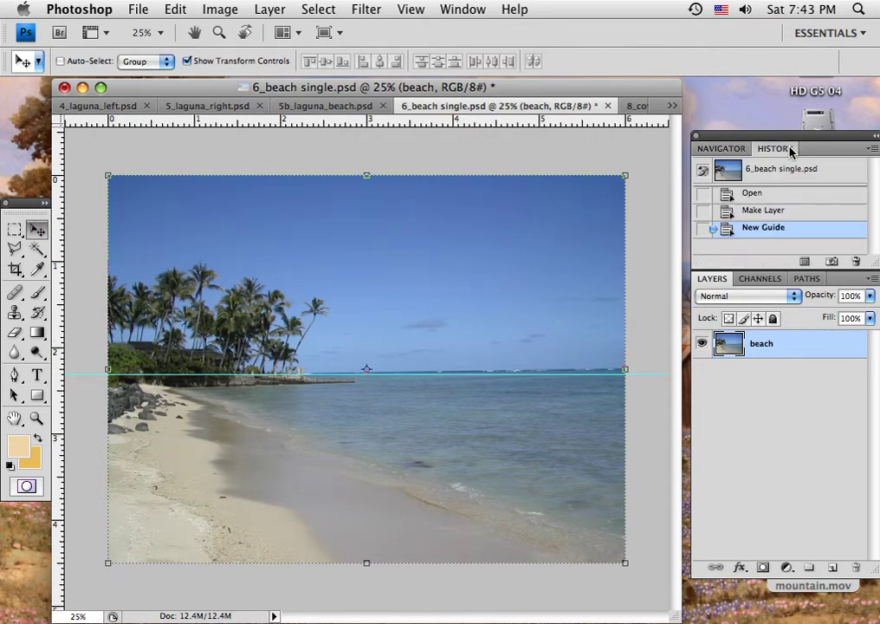
{"action": "left_click", "coordinate": [780, 212]}
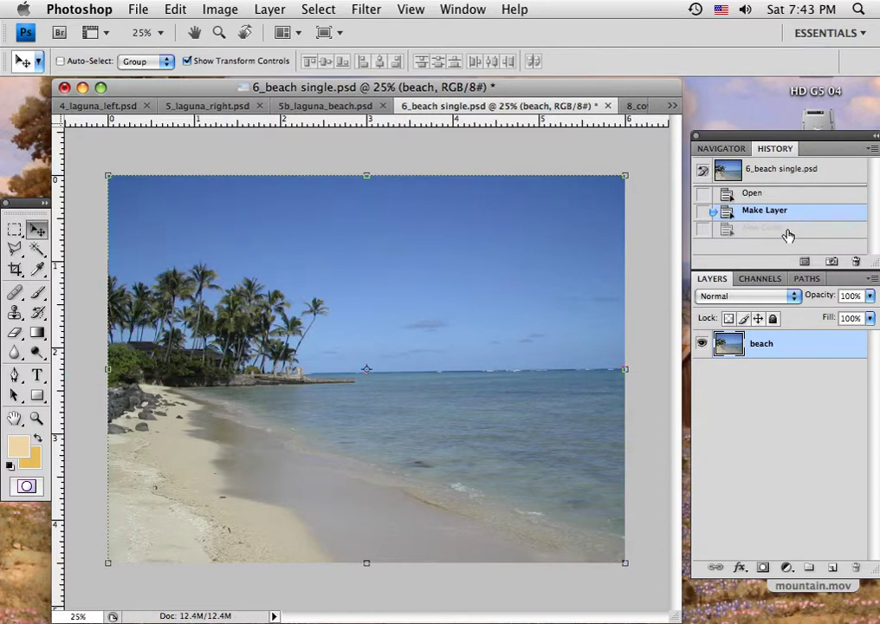
{"action": "left_click", "coordinate": [780, 228]}
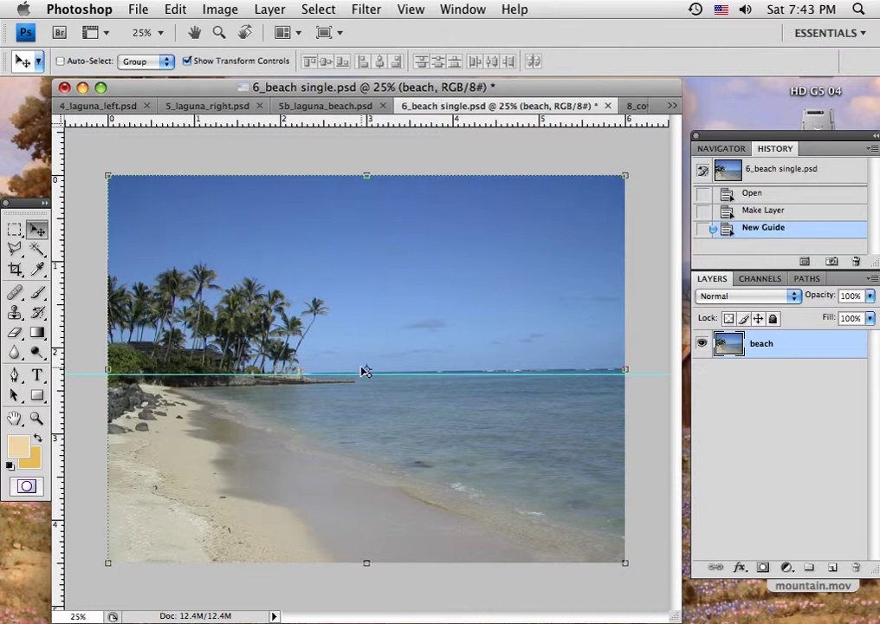
{"action": "left_click", "coordinate": [720, 148]}
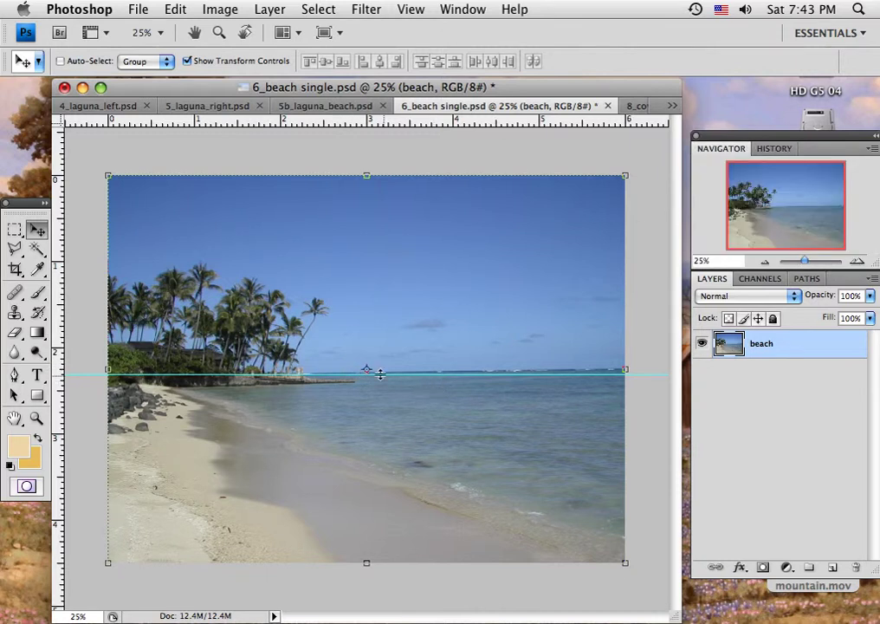
Step: Rotate the beach layer 1.0° about a pivot where the horizon meets the guide near the palms, and apply the transformation
{"action": "key", "text": "super+t"}
{"action": "left_click_drag", "start_coordinate": [365, 369], "coordinate": [309, 376]}
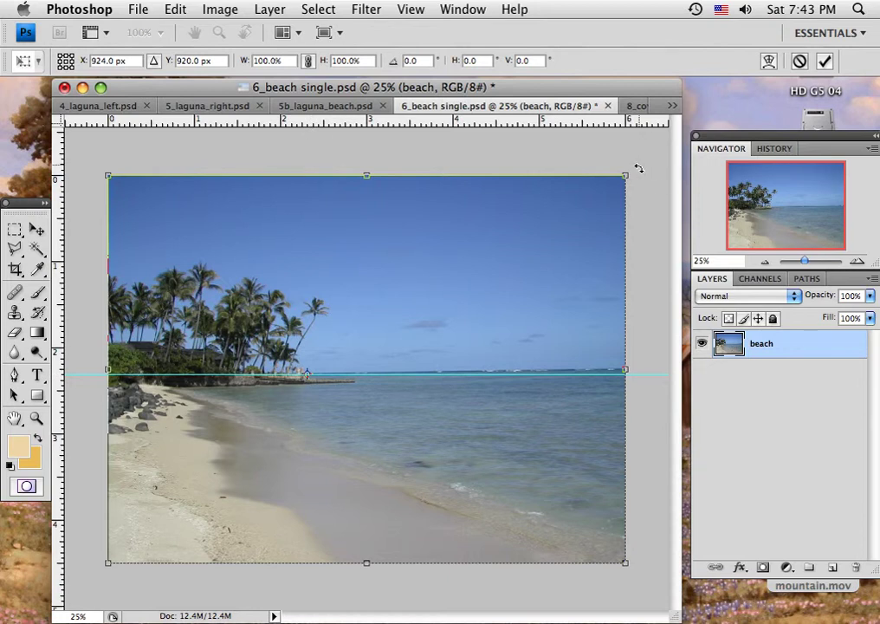
{"action": "left_click_drag", "start_coordinate": [639, 168], "coordinate": [640, 173]}
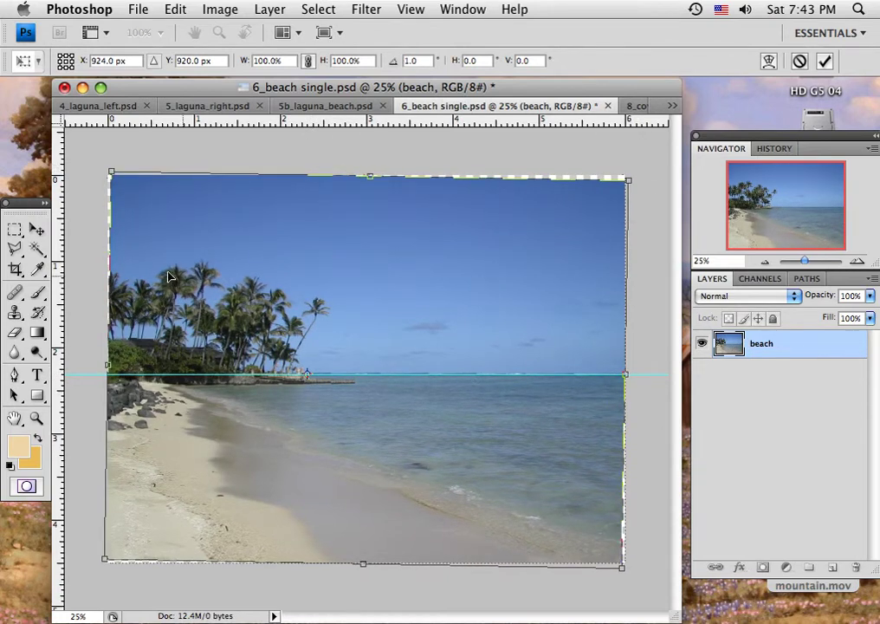
{"action": "left_click", "coordinate": [37, 229]}
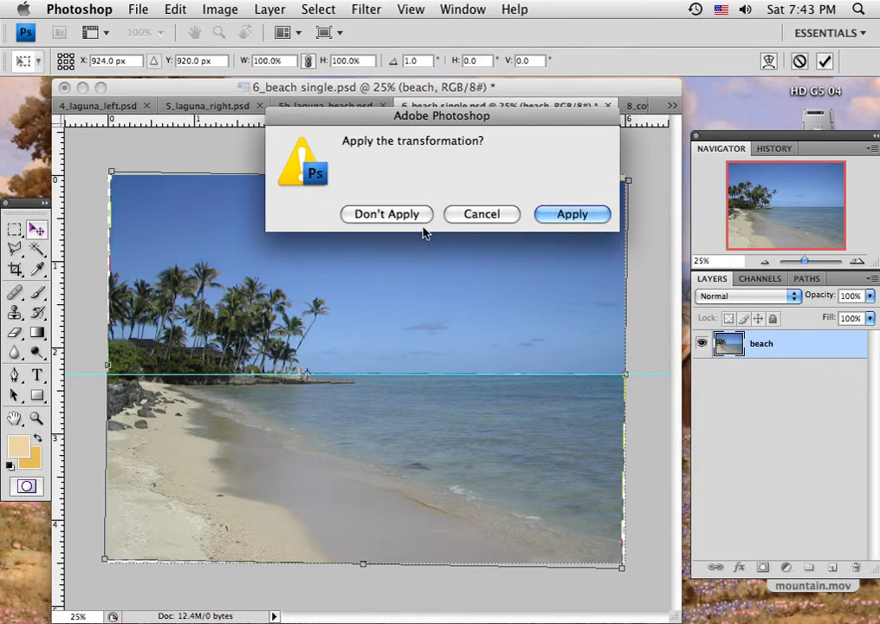
{"action": "left_click", "coordinate": [564, 217]}
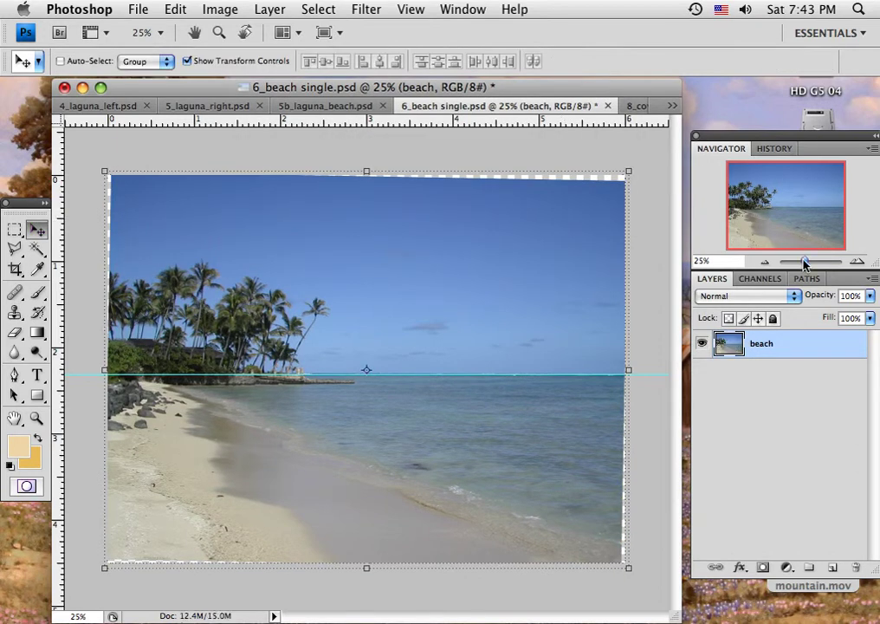
Step: Crop the beach image to a rectangular selection just inside the tilted blank edges, and remove the horizon guide
{"action": "left_click_drag", "start_coordinate": [805, 264], "coordinate": [804, 265]}
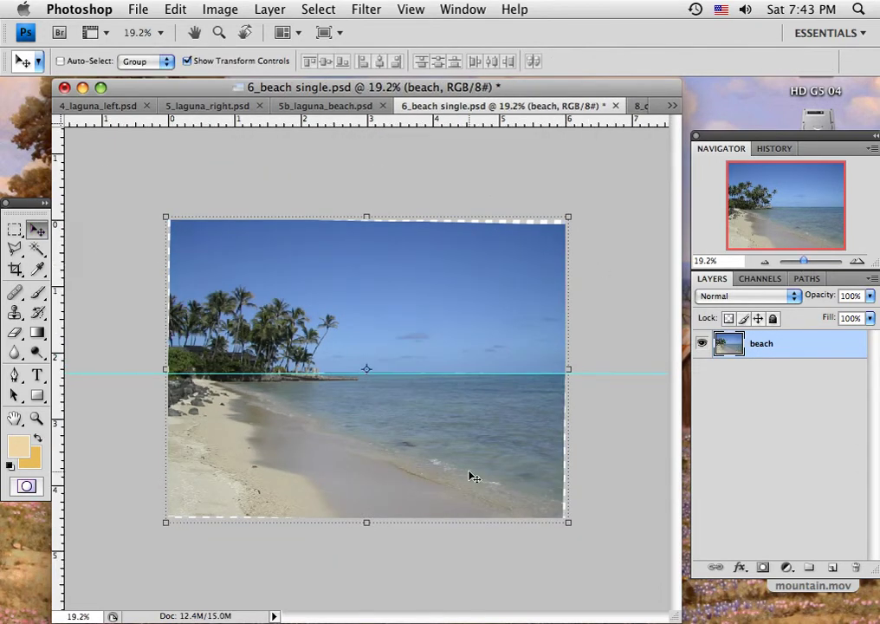
{"action": "left_click", "coordinate": [14, 231]}
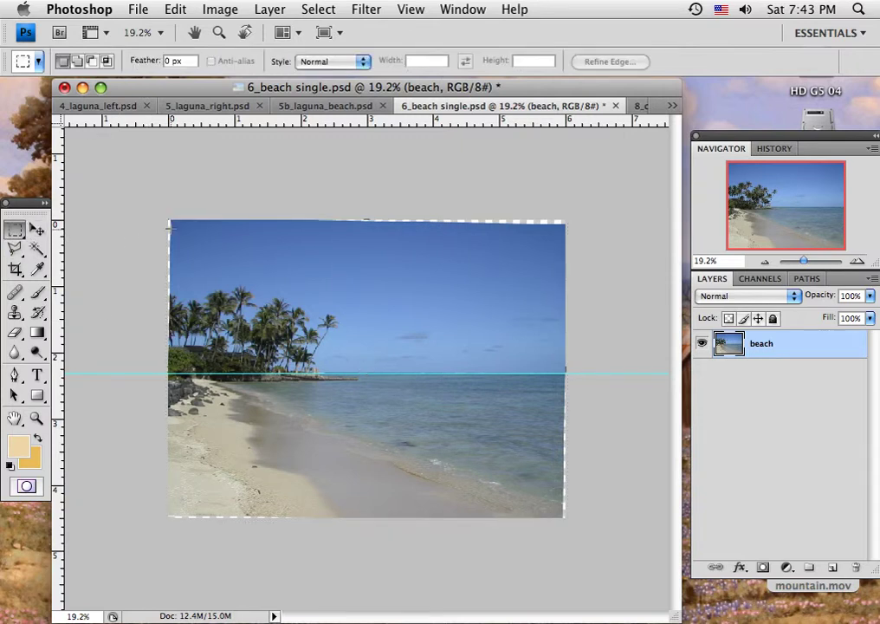
{"action": "left_click_drag", "start_coordinate": [198, 326], "coordinate": [560, 515]}
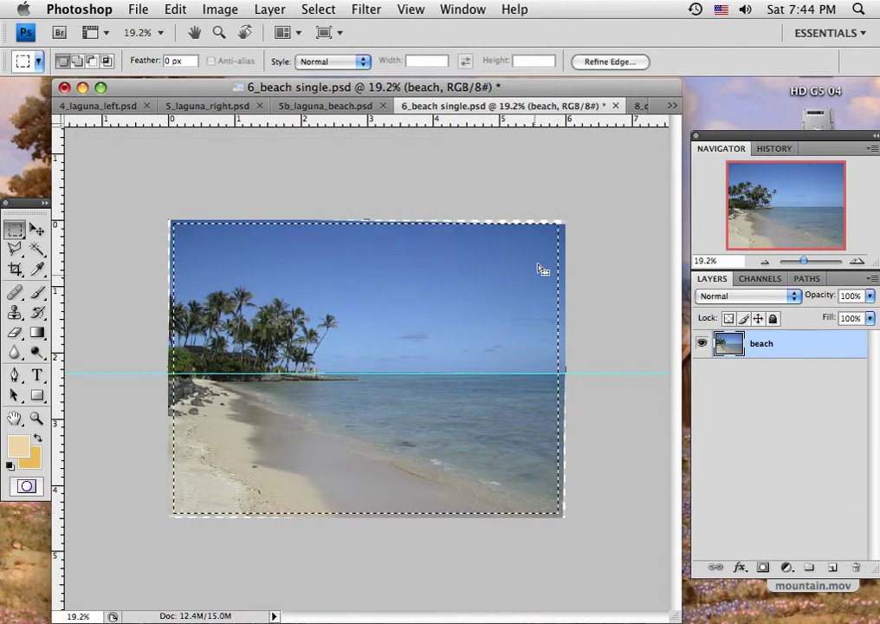
{"action": "left_click", "coordinate": [217, 242]}
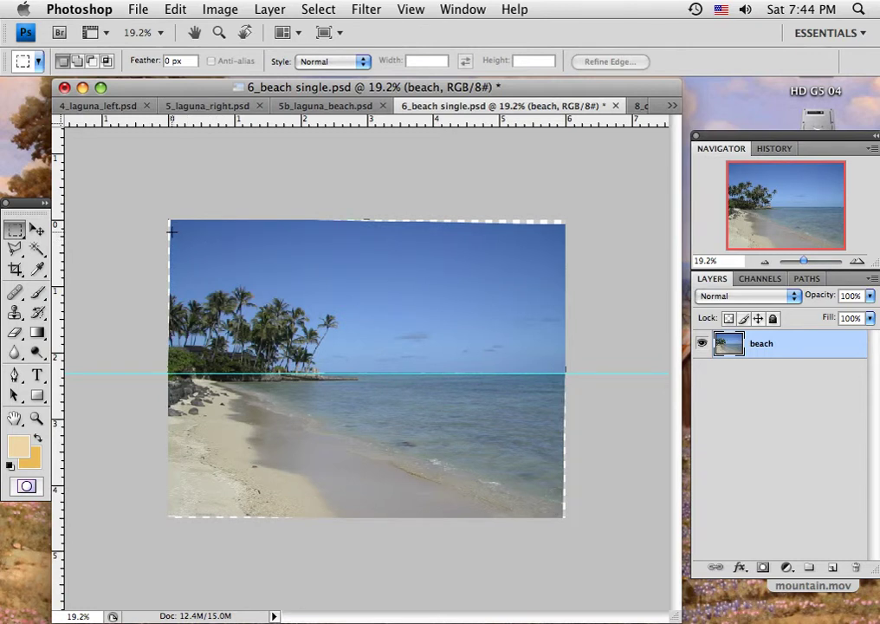
{"action": "left_click_drag", "start_coordinate": [175, 232], "coordinate": [559, 514]}
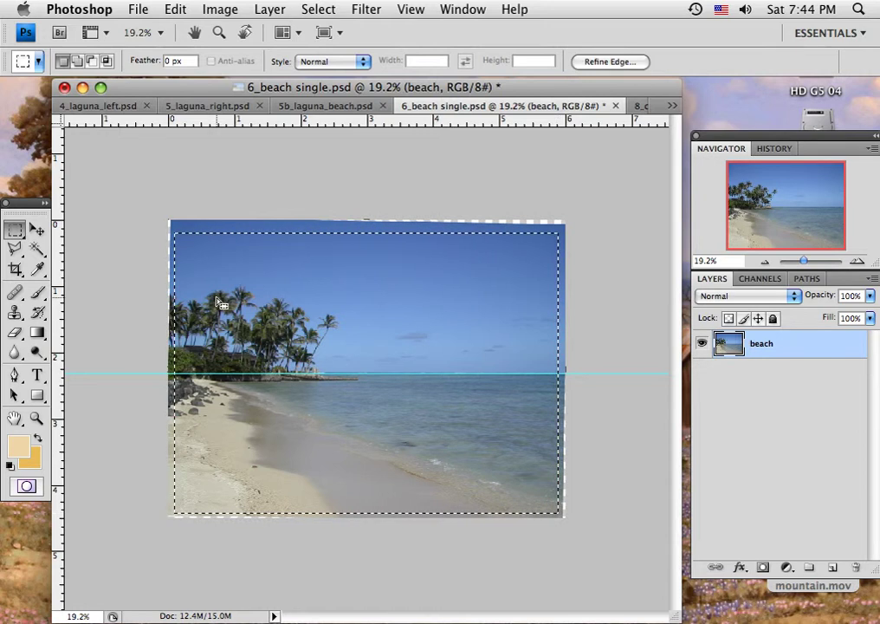
{"action": "left_click", "coordinate": [216, 11]}
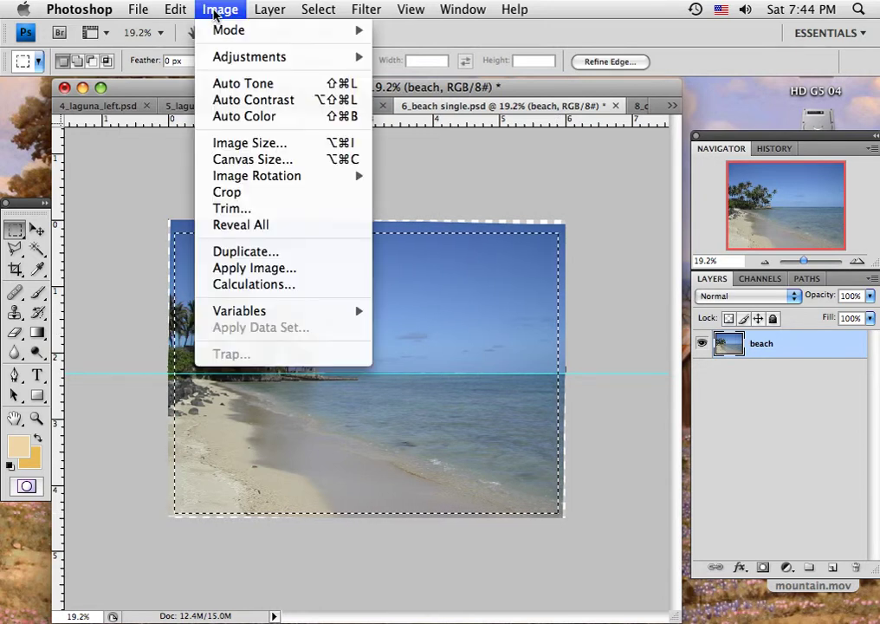
{"action": "left_click", "coordinate": [223, 192]}
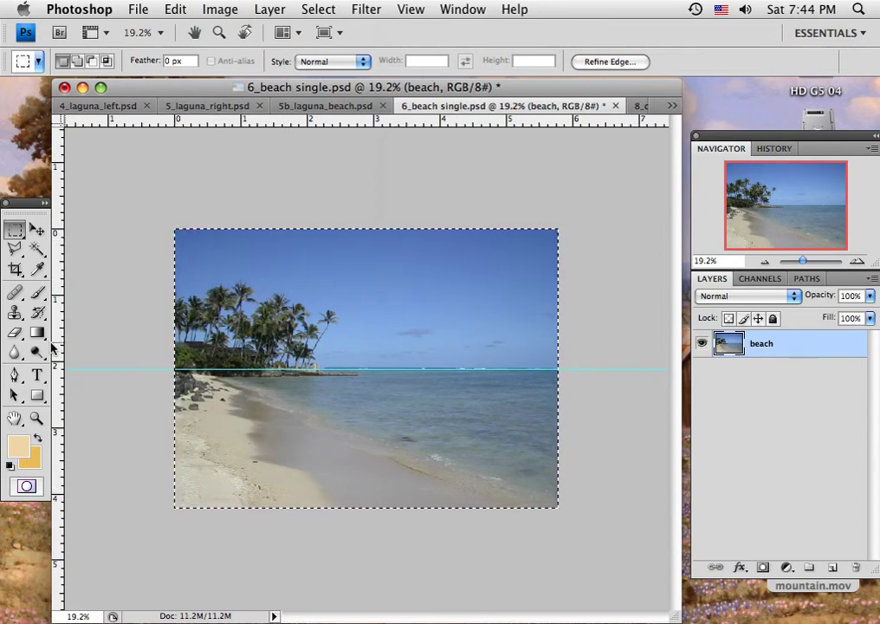
{"action": "left_click", "coordinate": [34, 231]}
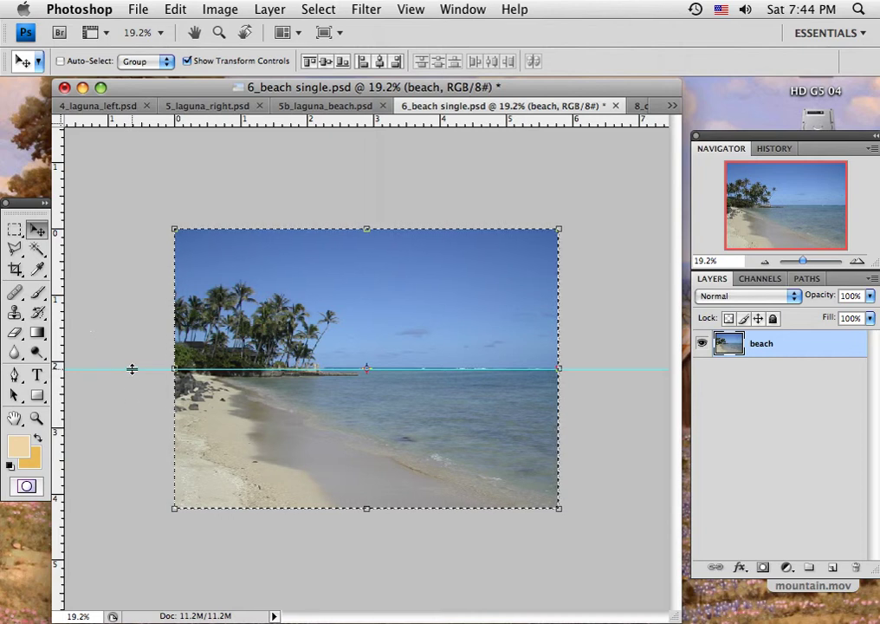
{"action": "left_click_drag", "start_coordinate": [132, 367], "coordinate": [173, 126]}
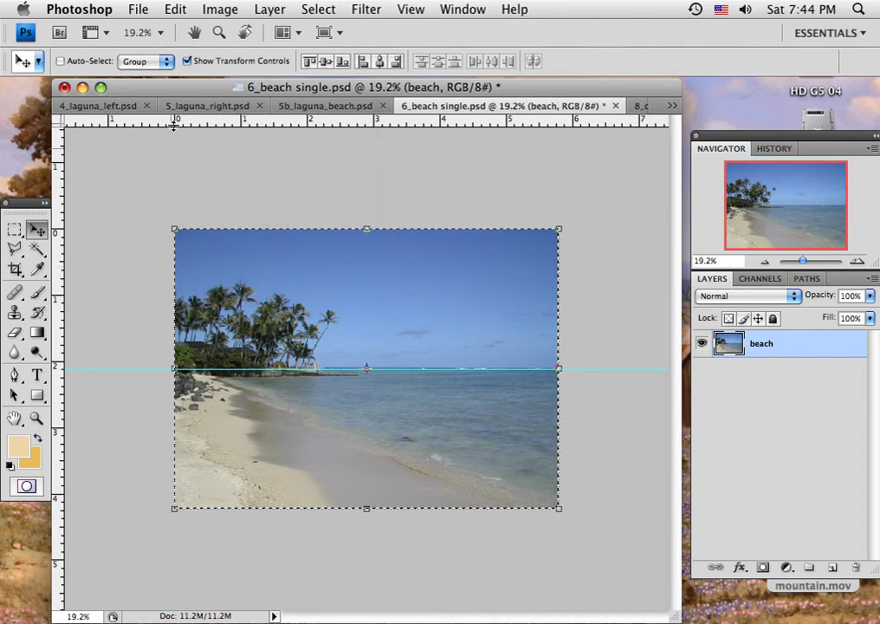
Step: Resize the beach image to a document width of 6 inches with proportions constrained
{"action": "left_click", "coordinate": [219, 10]}
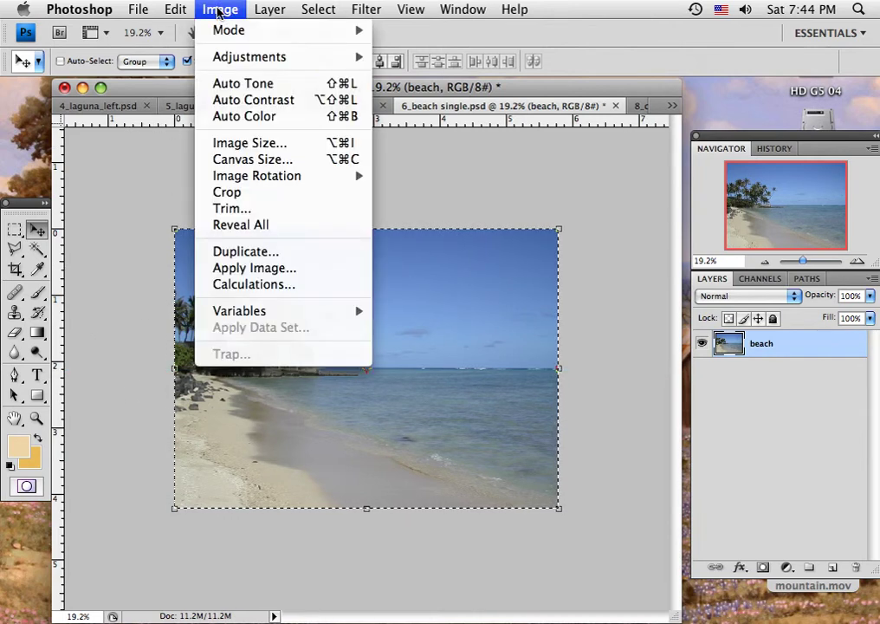
{"action": "left_click", "coordinate": [247, 144]}
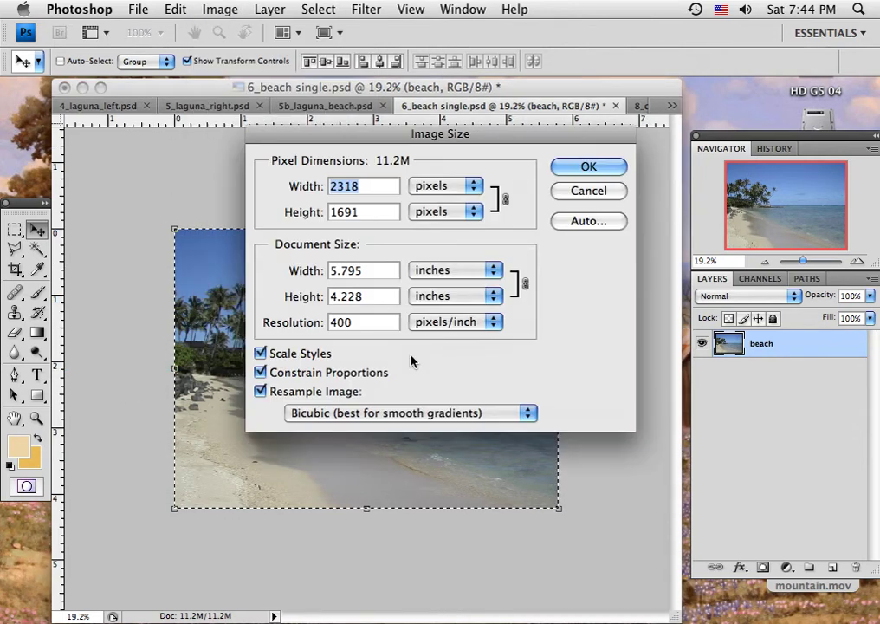
{"action": "left_click", "coordinate": [300, 274]}
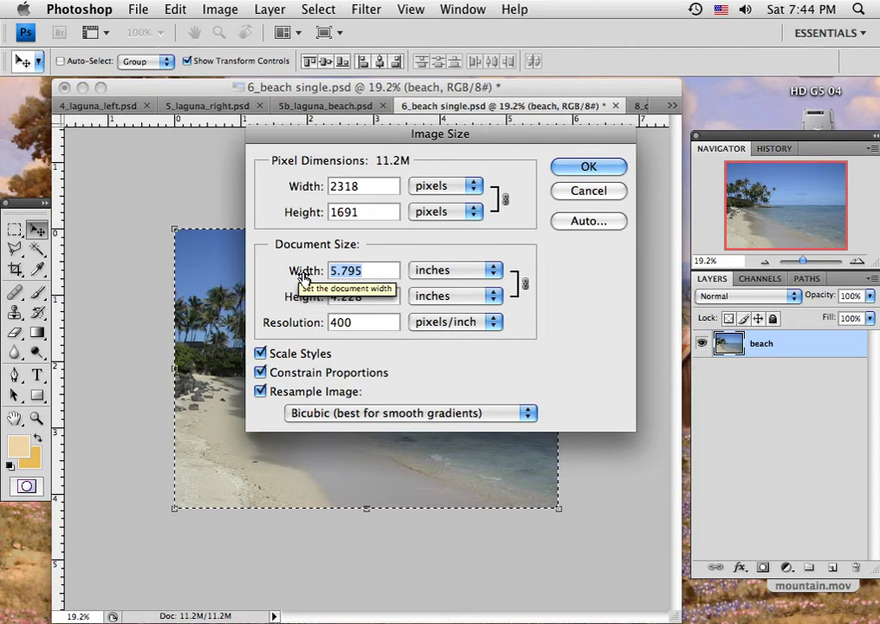
{"action": "type", "text": "6"}
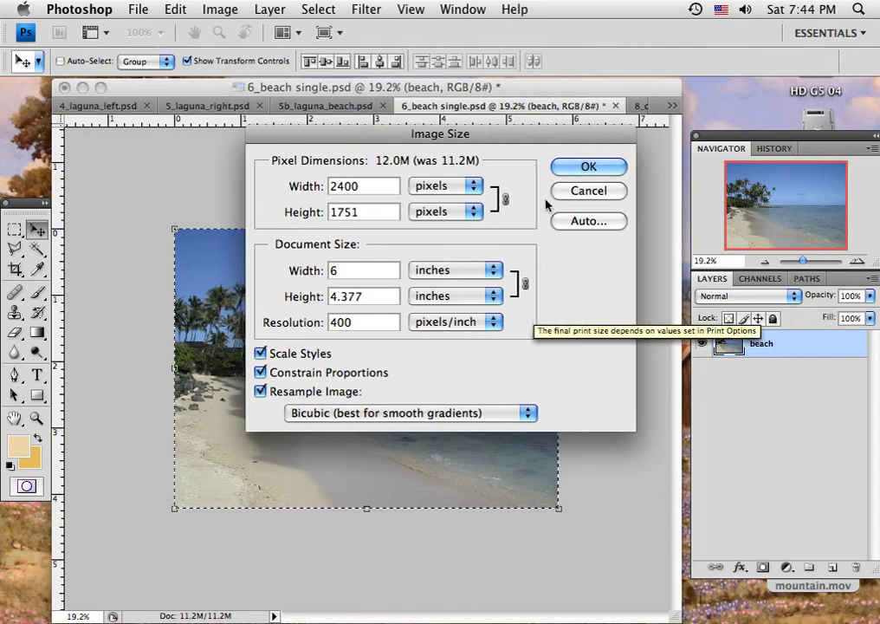
{"action": "left_click", "coordinate": [580, 168]}
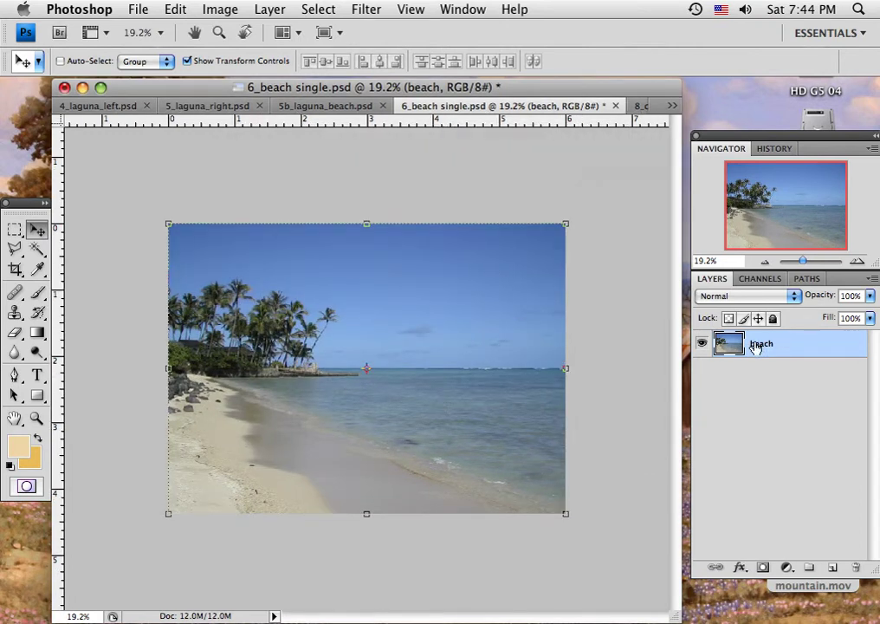
Step: Add a new empty layer beneath the beach layer and name it canvas
{"action": "left_click", "coordinate": [831, 568]}
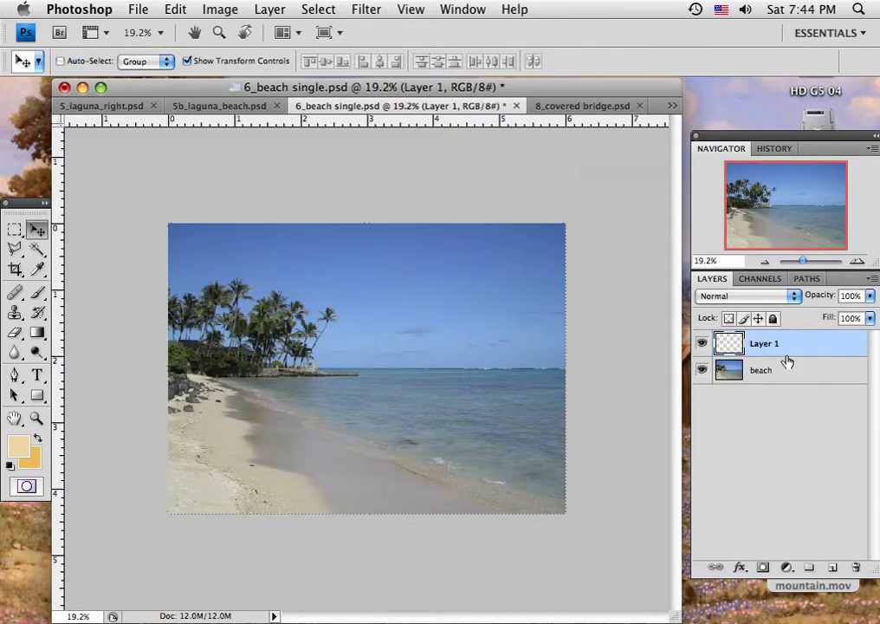
{"action": "left_click_drag", "start_coordinate": [788, 362], "coordinate": [776, 400]}
{"action": "double_click", "coordinate": [766, 373]}
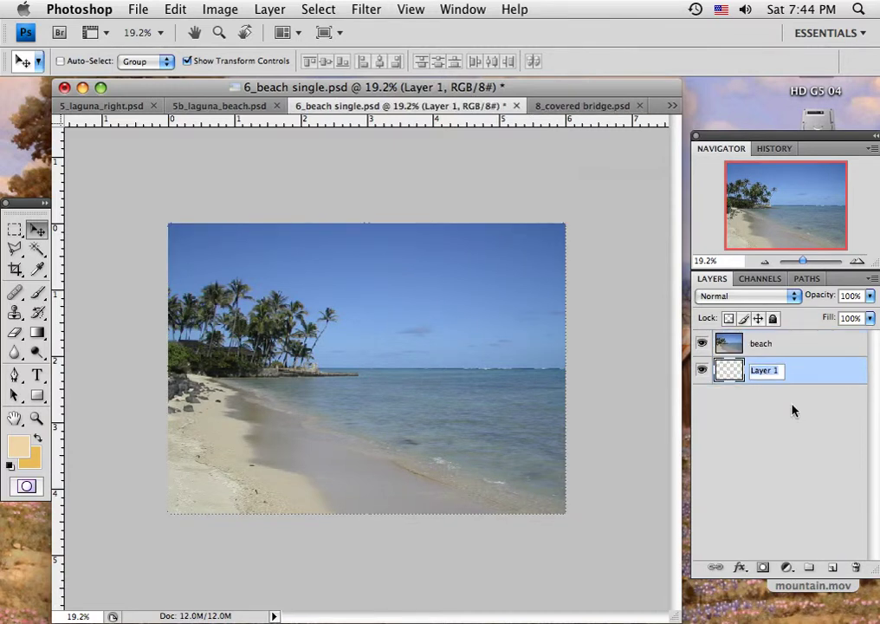
{"action": "type", "text": "d"}
{"action": "key", "text": "Return"}
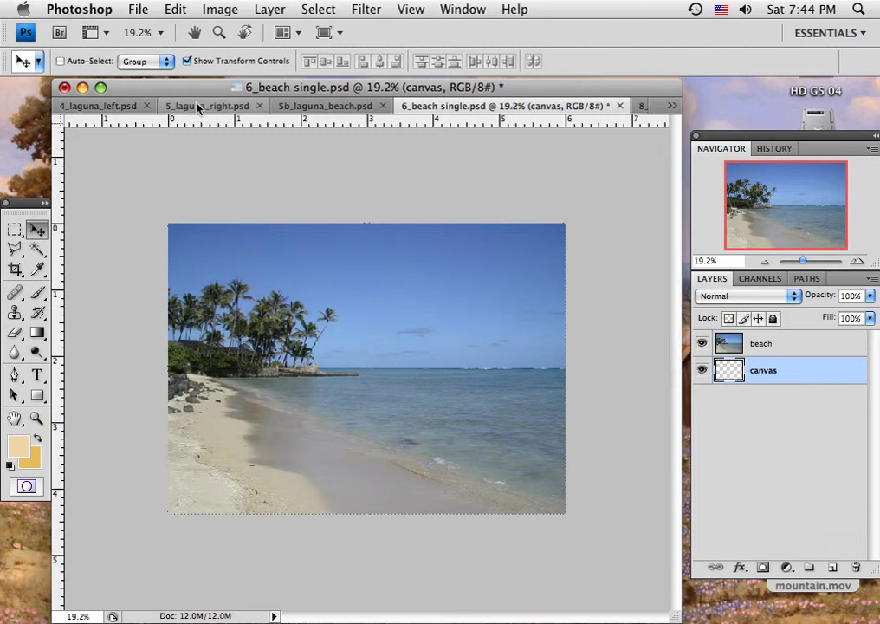
Step: Extend the canvas to 12 inches wide with the middle-right anchor, adding blank space on the photo's left side
{"action": "left_click", "coordinate": [220, 13]}
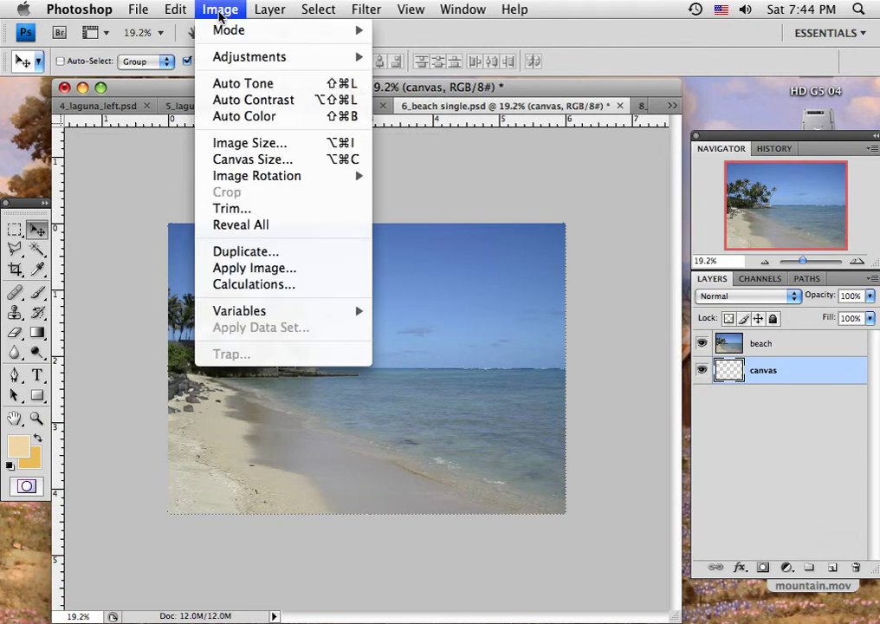
{"action": "left_click", "coordinate": [239, 161]}
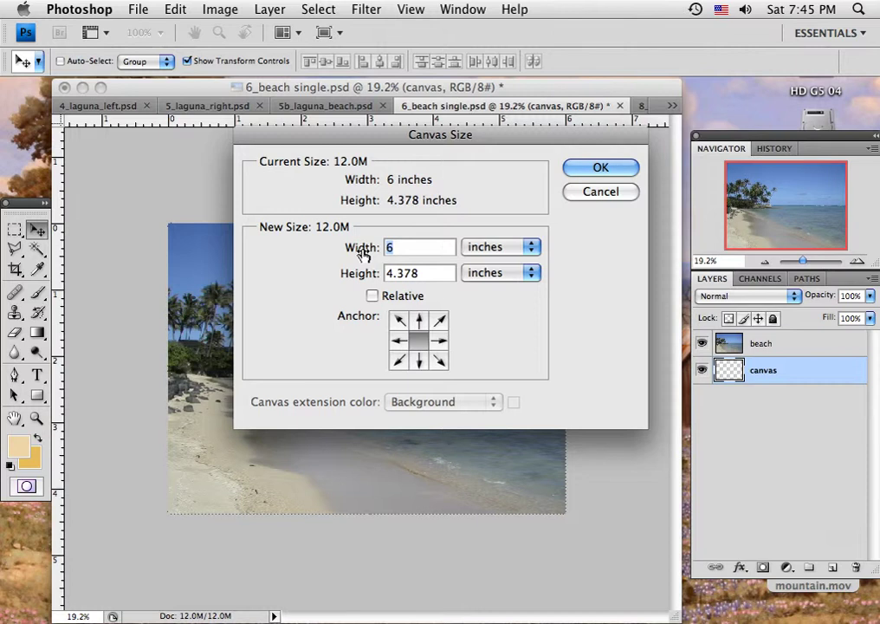
{"action": "type", "text": "12"}
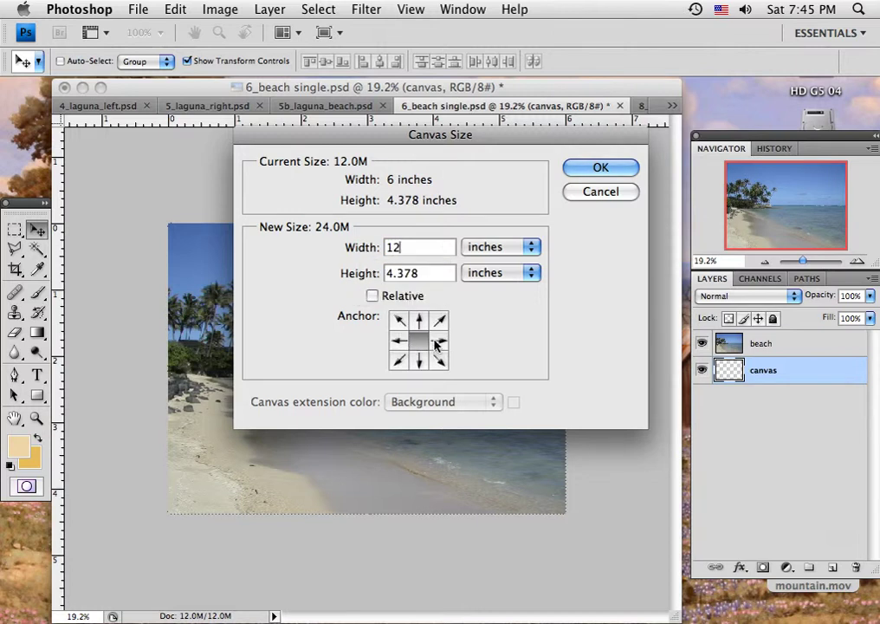
{"action": "left_click", "coordinate": [439, 340]}
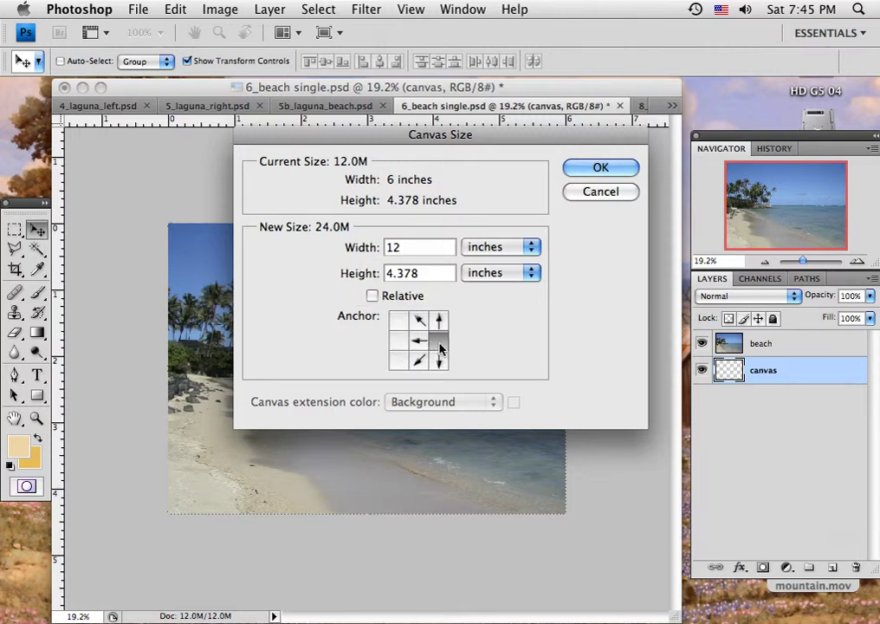
{"action": "left_click", "coordinate": [576, 169]}
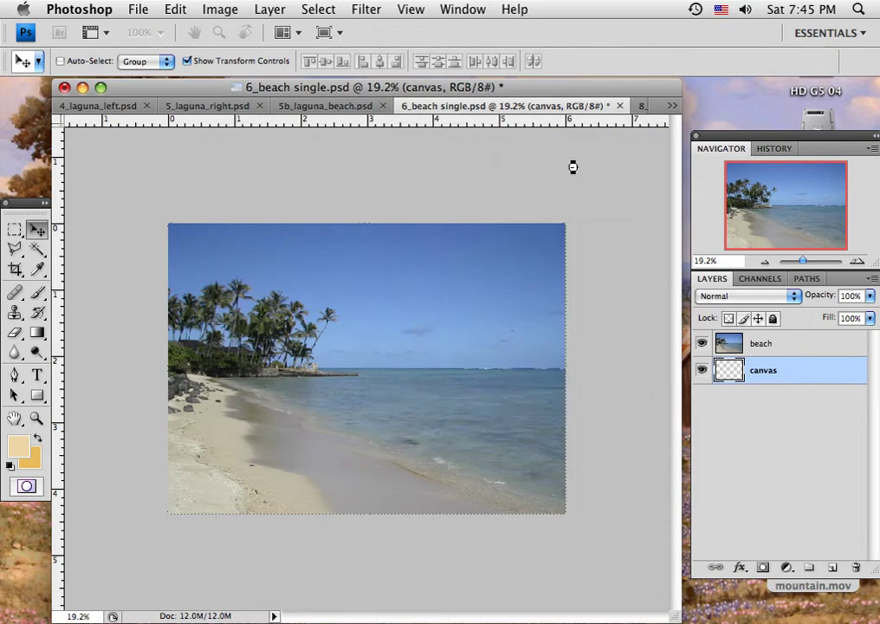
{"action": "left_click_drag", "start_coordinate": [808, 264], "coordinate": [803, 261]}
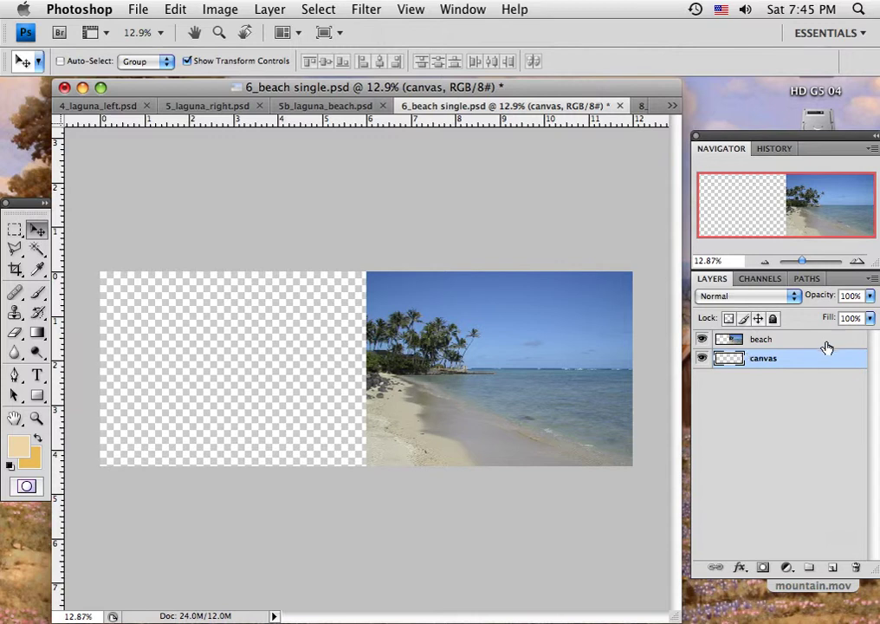
Step: Duplicate the beach layer, flip the copy horizontally and move it into the blank left half against the original
{"action": "left_click_drag", "start_coordinate": [826, 345], "coordinate": [833, 568]}
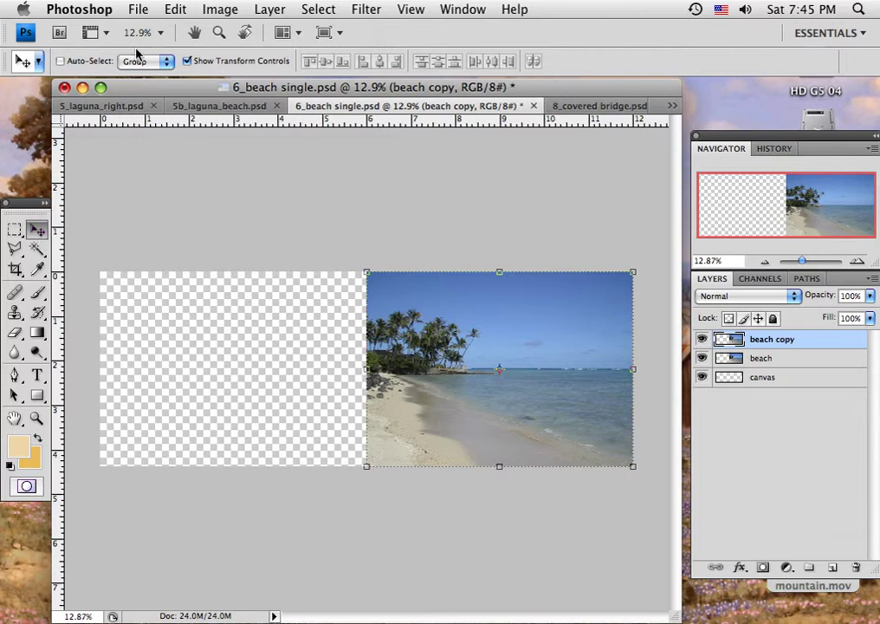
{"action": "left_click", "coordinate": [177, 9]}
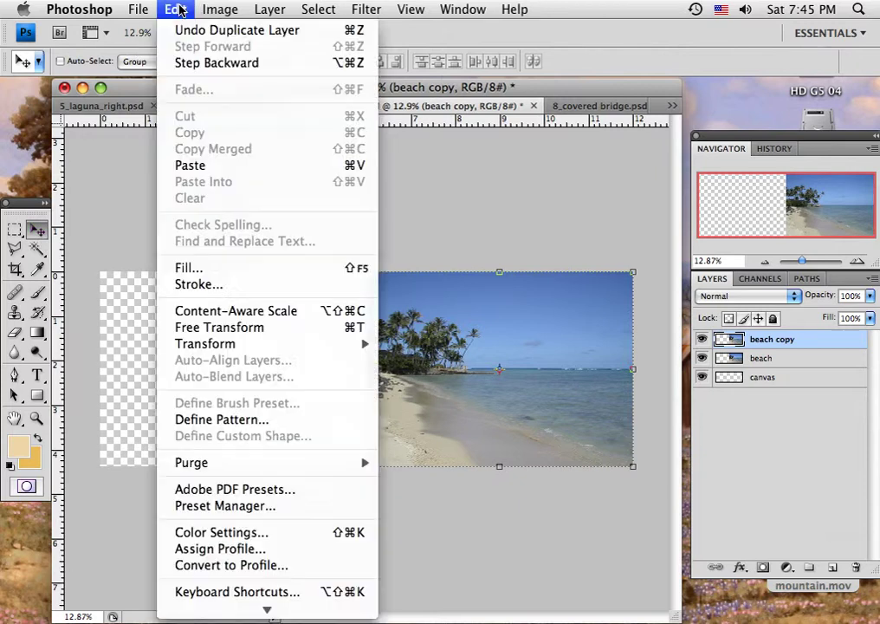
{"action": "mouse_move", "coordinate": [234, 345]}
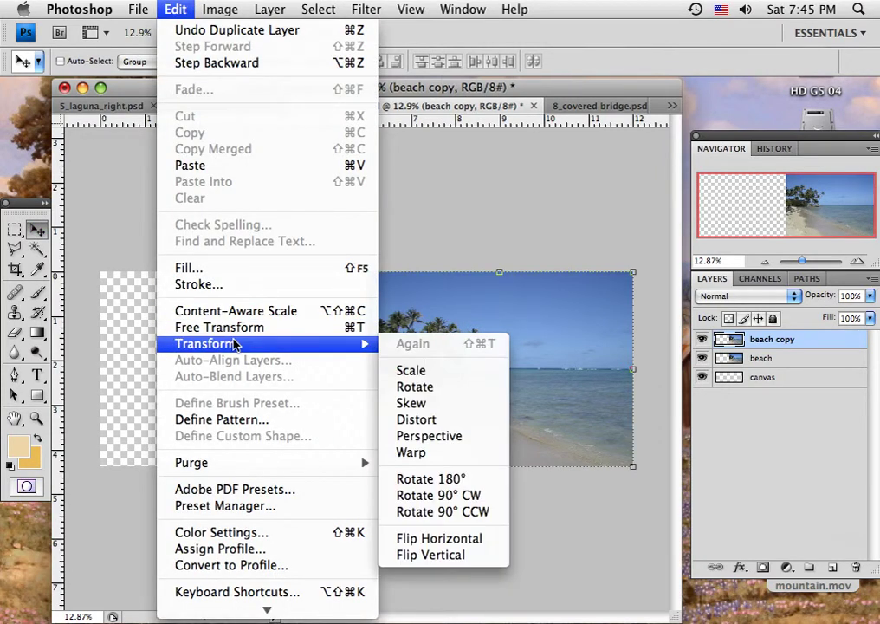
{"action": "left_click", "coordinate": [435, 539]}
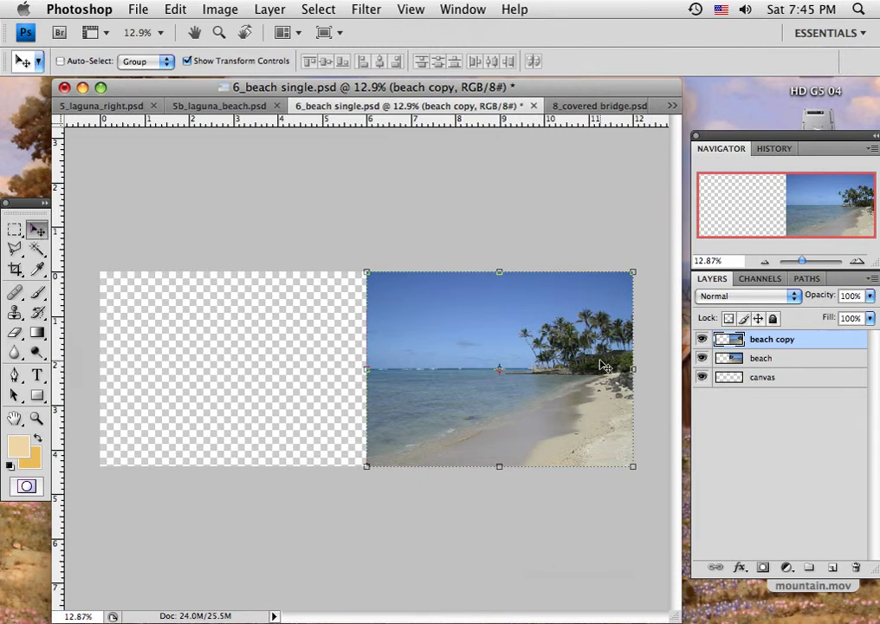
{"action": "left_click_drag", "start_coordinate": [609, 366], "coordinate": [336, 370]}
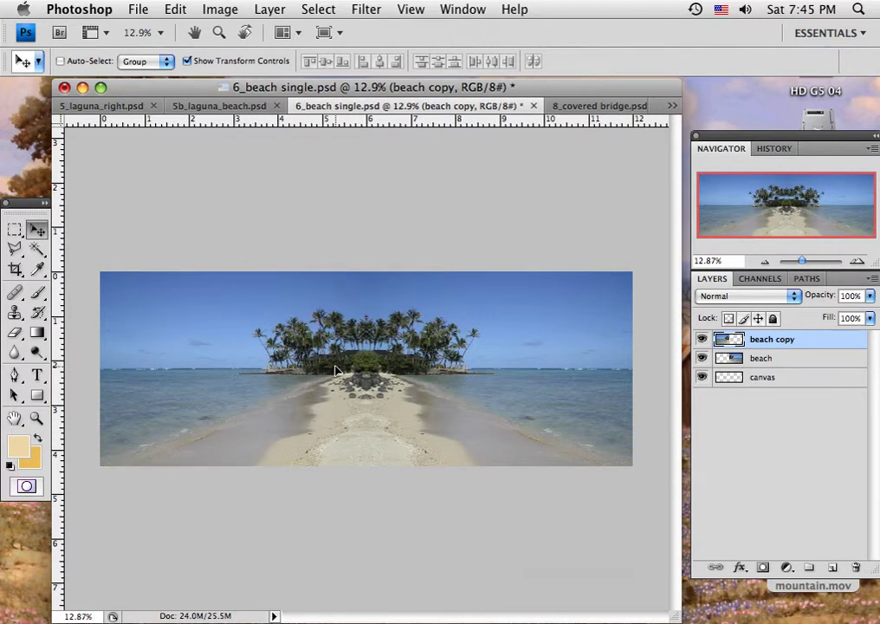
Step: Merge the beach and beach copy layers into one layer
{"action": "left_click", "coordinate": [15, 249]}
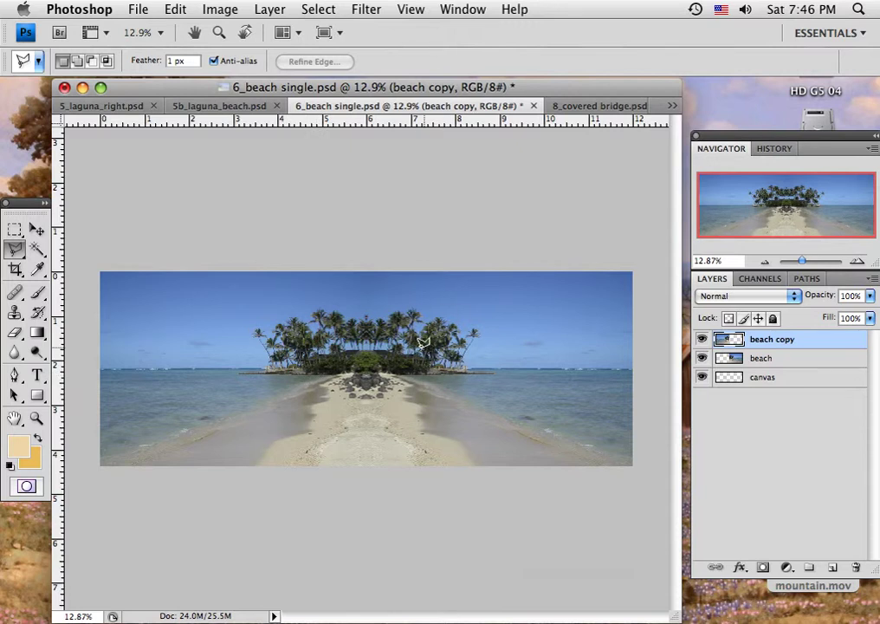
{"action": "left_click", "coordinate": [804, 360], "text": "shift"}
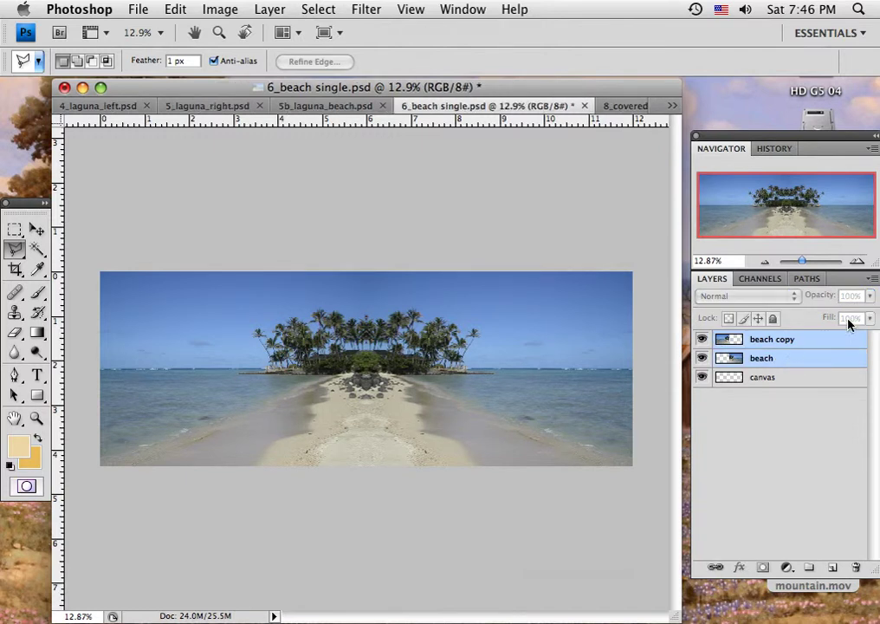
{"action": "left_click", "coordinate": [873, 279]}
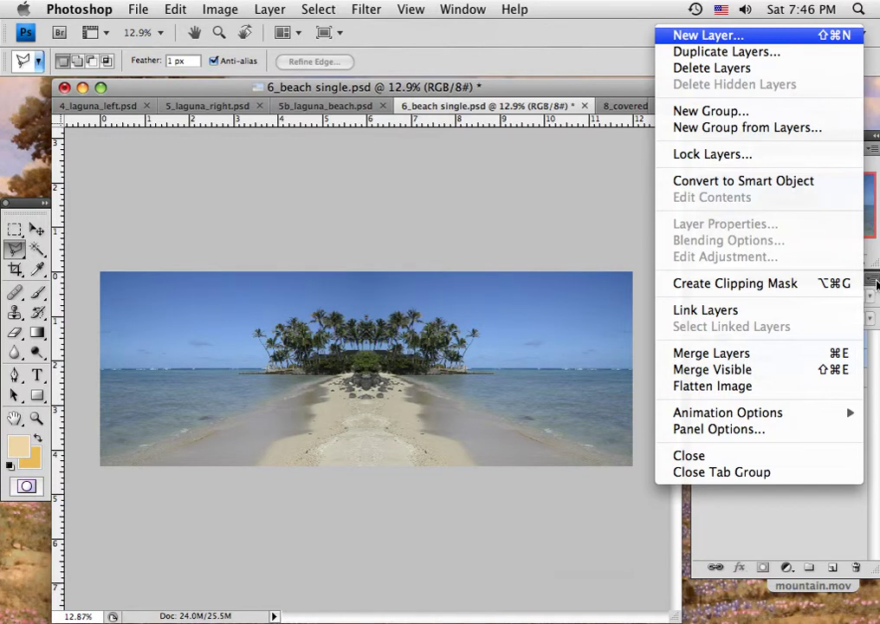
{"action": "left_click", "coordinate": [758, 353]}
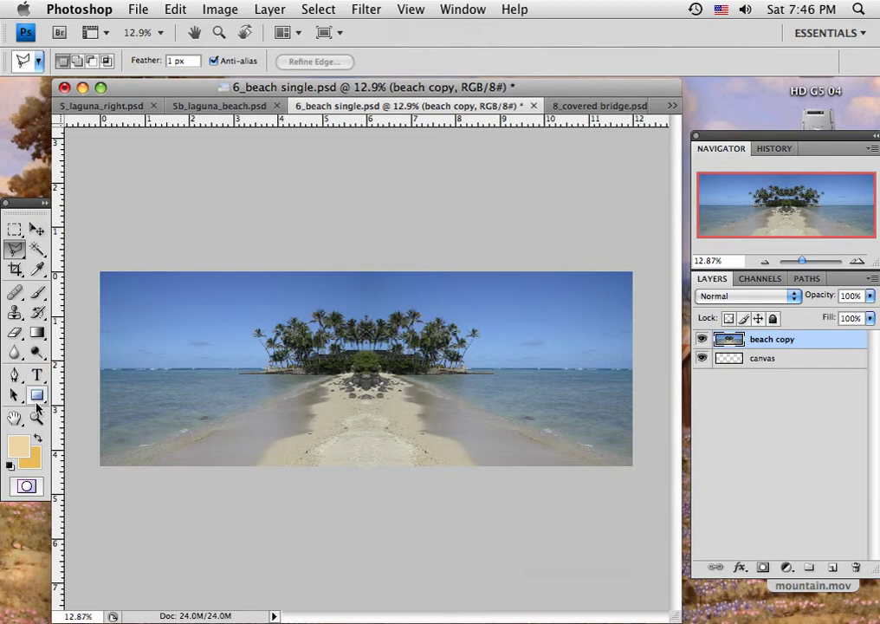
Step: Clone-stamp over the floating palm tuft in the sky and the mirrored rock pattern along the central seam, using a 45 px brush
{"action": "left_click", "coordinate": [37, 418]}
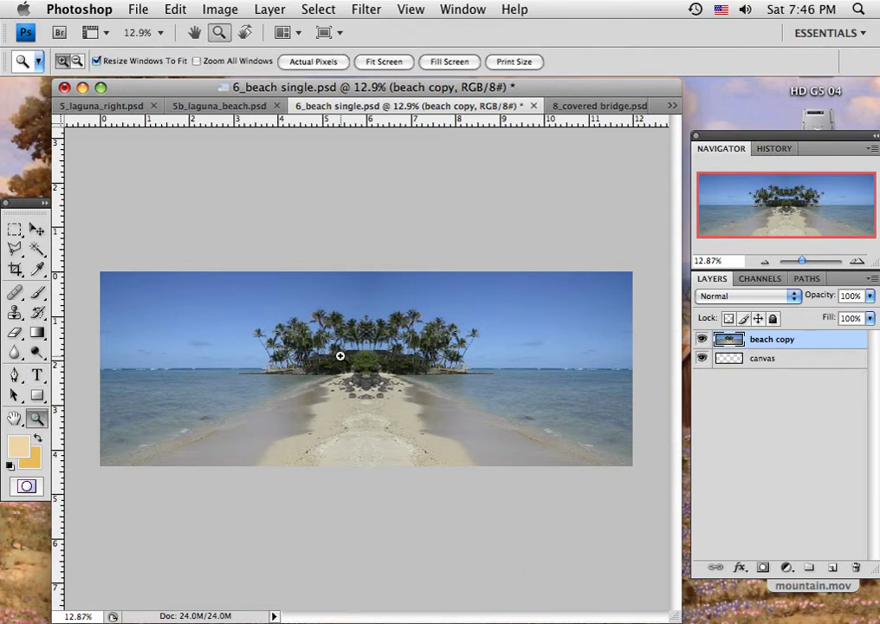
{"action": "left_click_drag", "start_coordinate": [336, 293], "coordinate": [405, 427]}
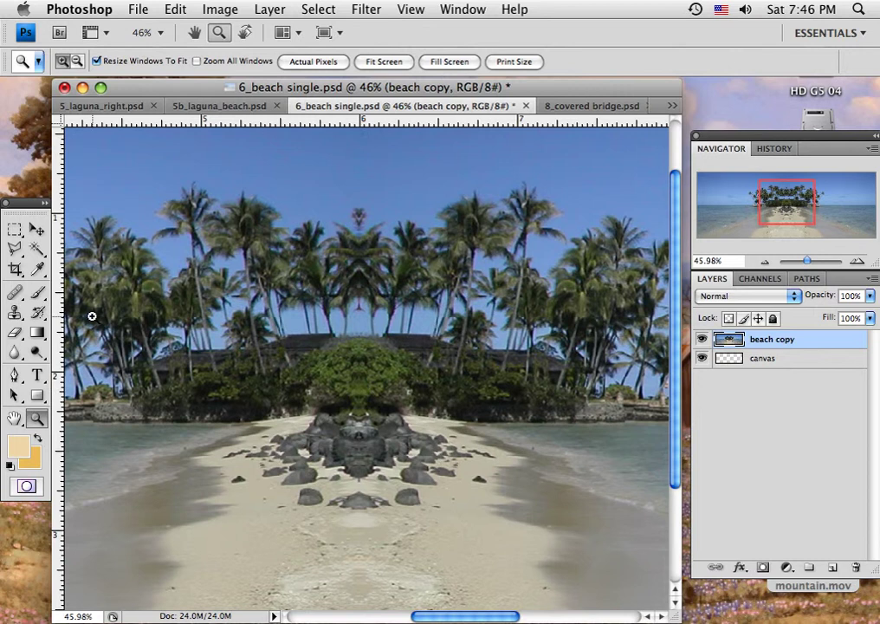
{"action": "left_click", "coordinate": [17, 314]}
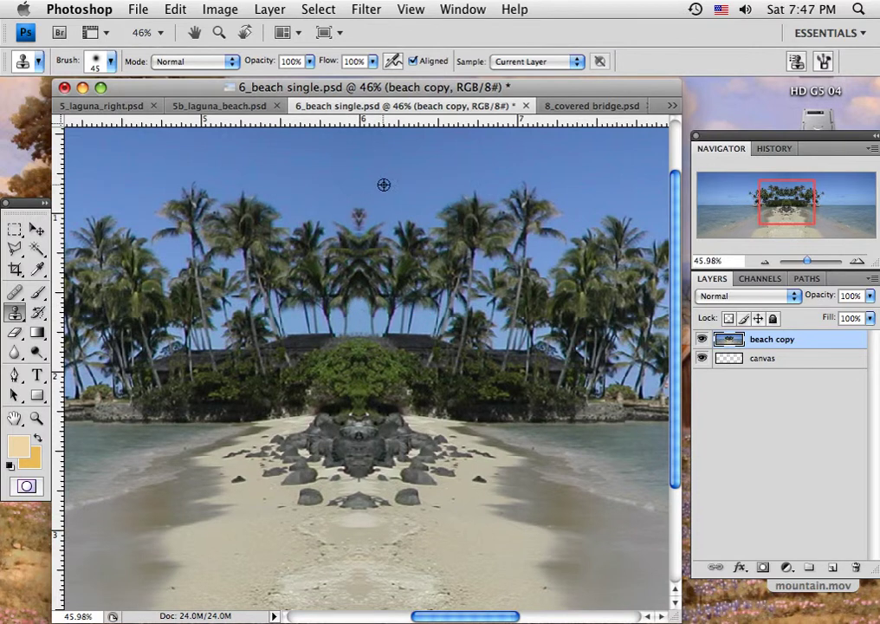
{"action": "mouse_move", "coordinate": [363, 205]}
{"action": "left_mouse_down"}
{"action": "mouse_move", "coordinate": [362, 222]}
{"action": "mouse_move", "coordinate": [361, 214]}
{"action": "left_mouse_up"}
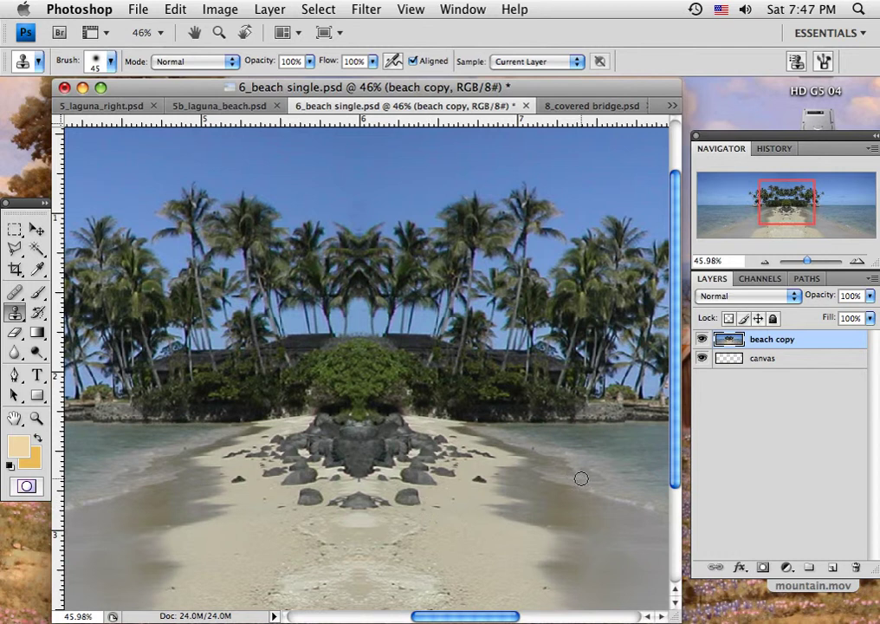
{"action": "mouse_move", "coordinate": [803, 264]}
{"action": "left_mouse_down"}
{"action": "mouse_move", "coordinate": [791, 264]}
{"action": "mouse_move", "coordinate": [801, 265]}
{"action": "left_mouse_up"}
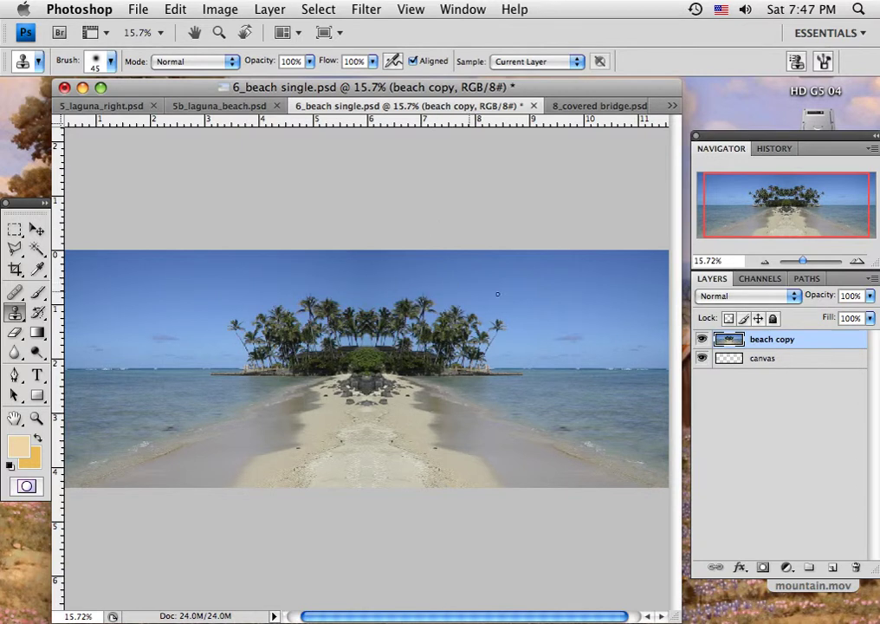
Step: Switch to 8_covered bridge.psd and place a vertical guide at the painting's right edge and horizontal guides at its upper and lower edges
{"action": "left_click", "coordinate": [627, 105]}
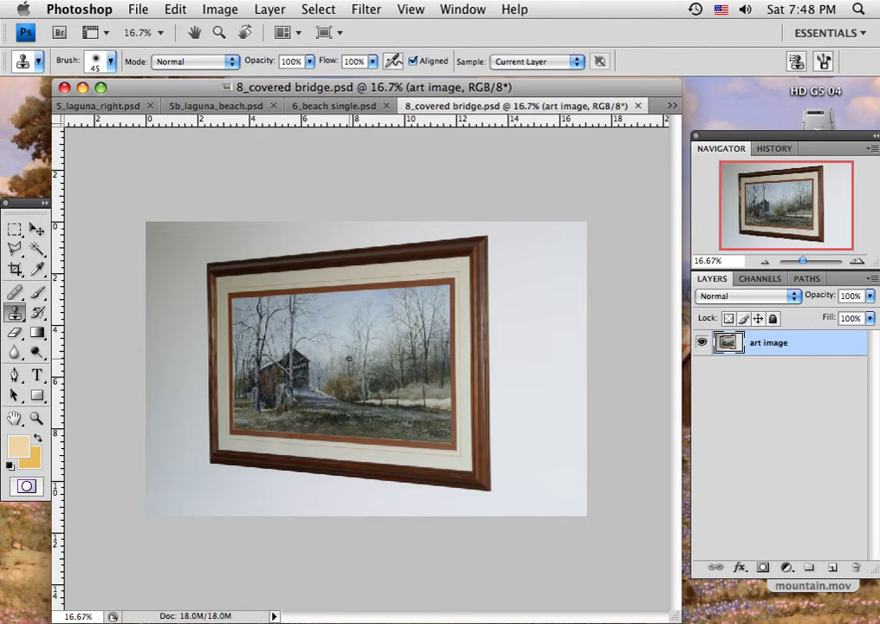
{"action": "left_click", "coordinate": [36, 228]}
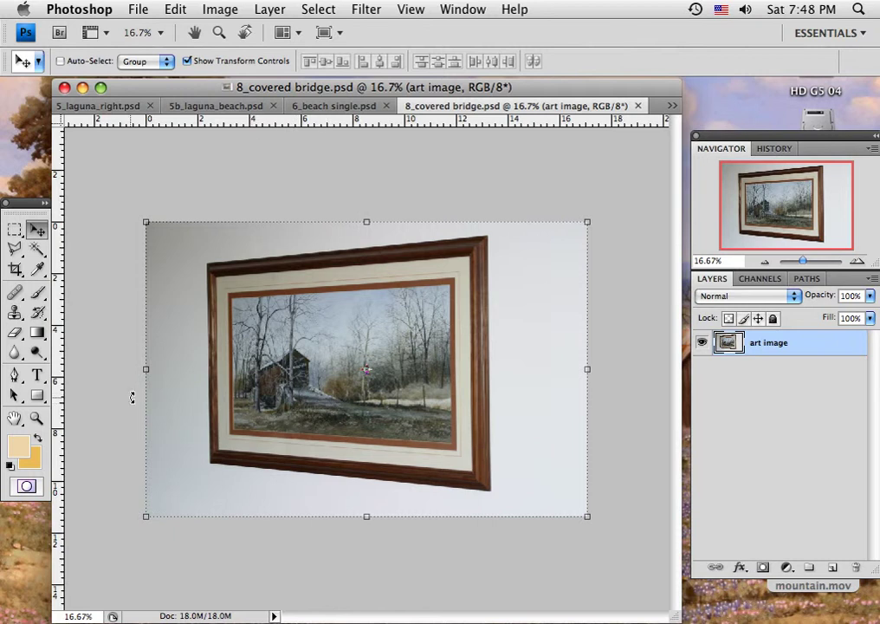
{"action": "left_click_drag", "start_coordinate": [57, 291], "coordinate": [449, 317]}
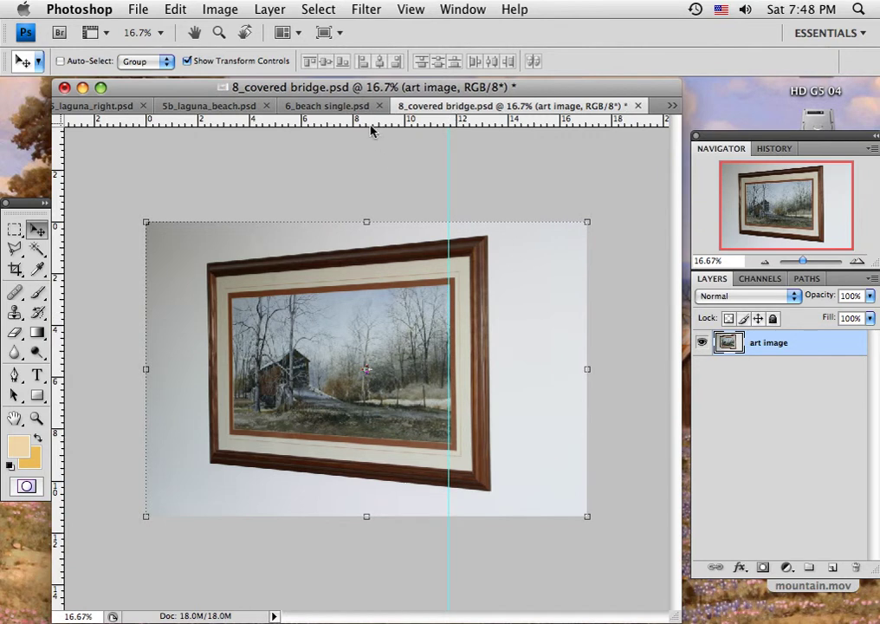
{"action": "left_click_drag", "start_coordinate": [371, 130], "coordinate": [434, 285]}
{"action": "left_click_drag", "start_coordinate": [393, 122], "coordinate": [420, 440]}
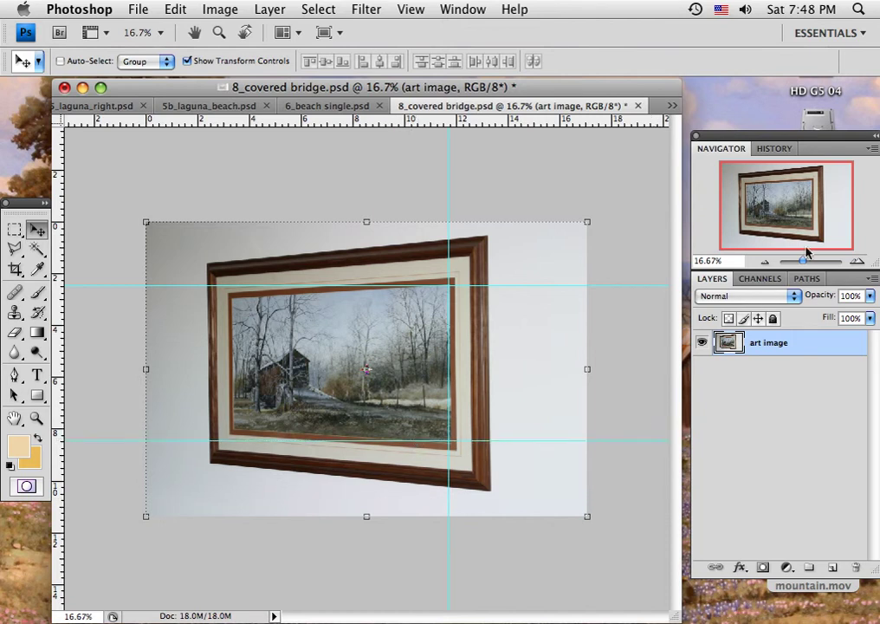
Step: Distort the art image layer by pulling its two left corners outward to square up the frame, about 109% wide and 138% high, and apply
{"action": "left_click_drag", "start_coordinate": [803, 261], "coordinate": [800, 262]}
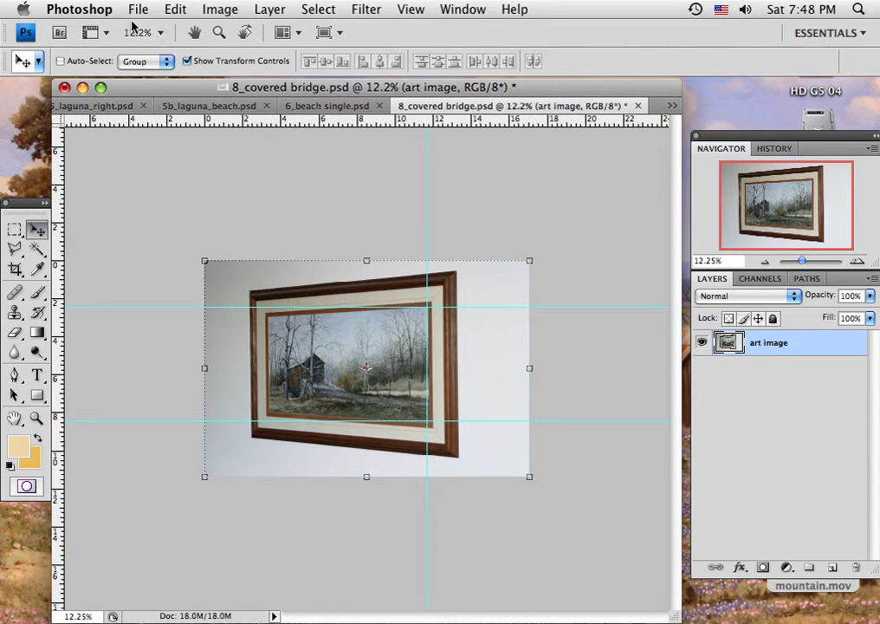
{"action": "left_click", "coordinate": [174, 10]}
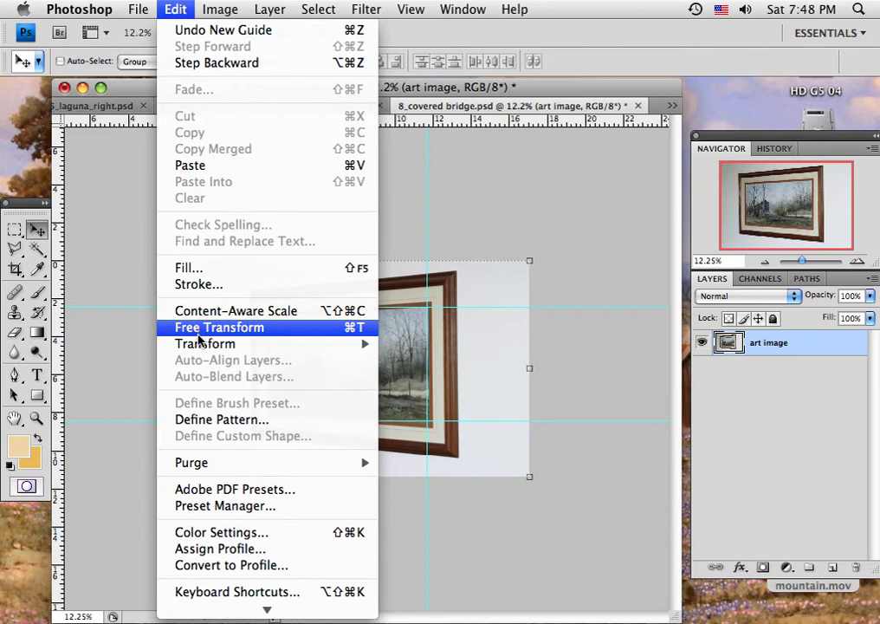
{"action": "mouse_move", "coordinate": [201, 345]}
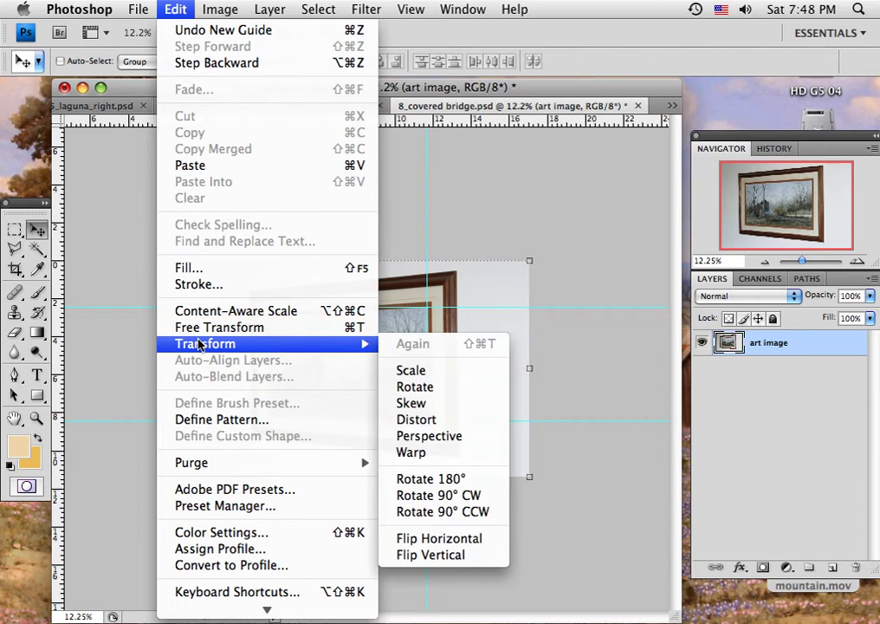
{"action": "left_click", "coordinate": [424, 421]}
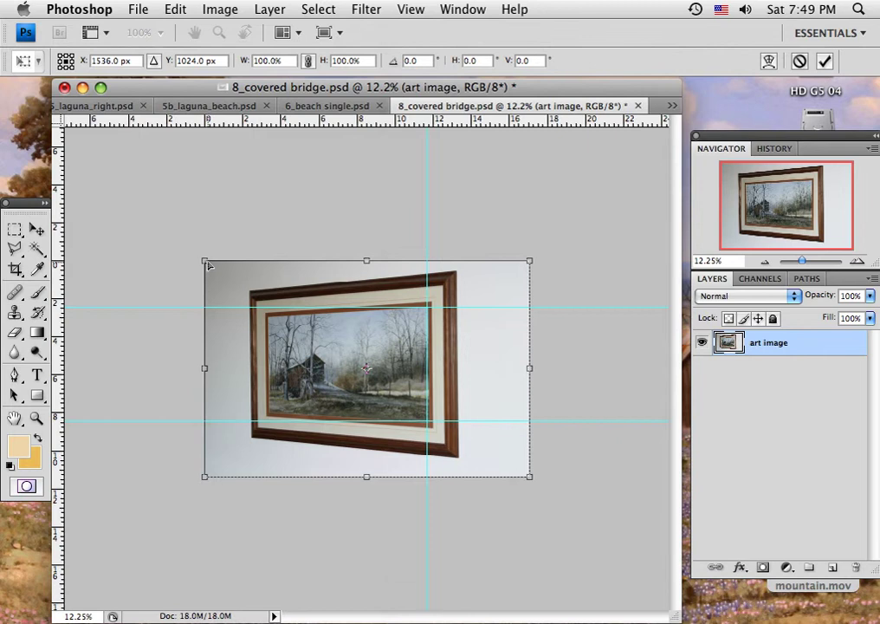
{"action": "left_click_drag", "start_coordinate": [205, 261], "coordinate": [185, 237]}
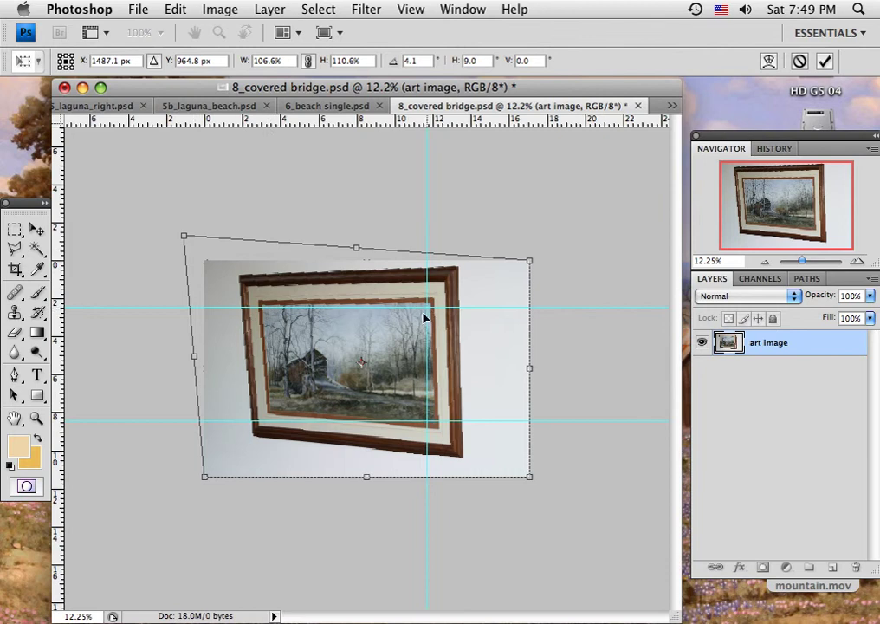
{"action": "left_click_drag", "start_coordinate": [205, 479], "coordinate": [175, 520]}
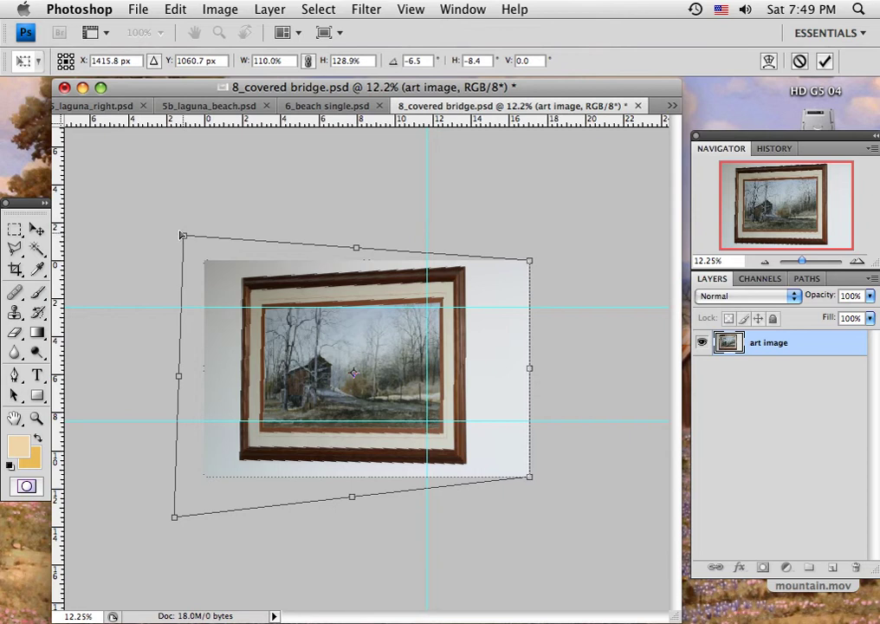
{"action": "left_click_drag", "start_coordinate": [182, 235], "coordinate": [174, 222]}
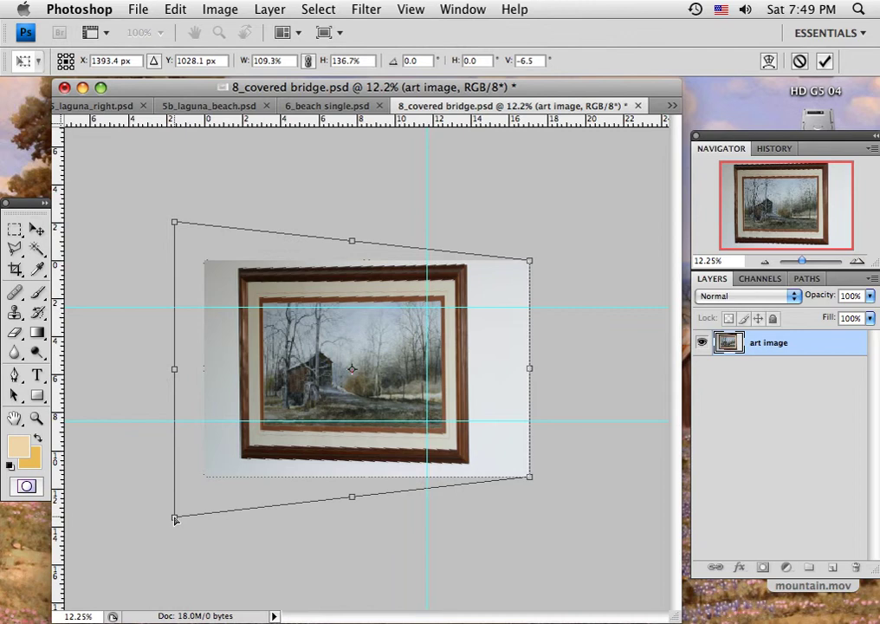
{"action": "left_click_drag", "start_coordinate": [175, 519], "coordinate": [175, 521]}
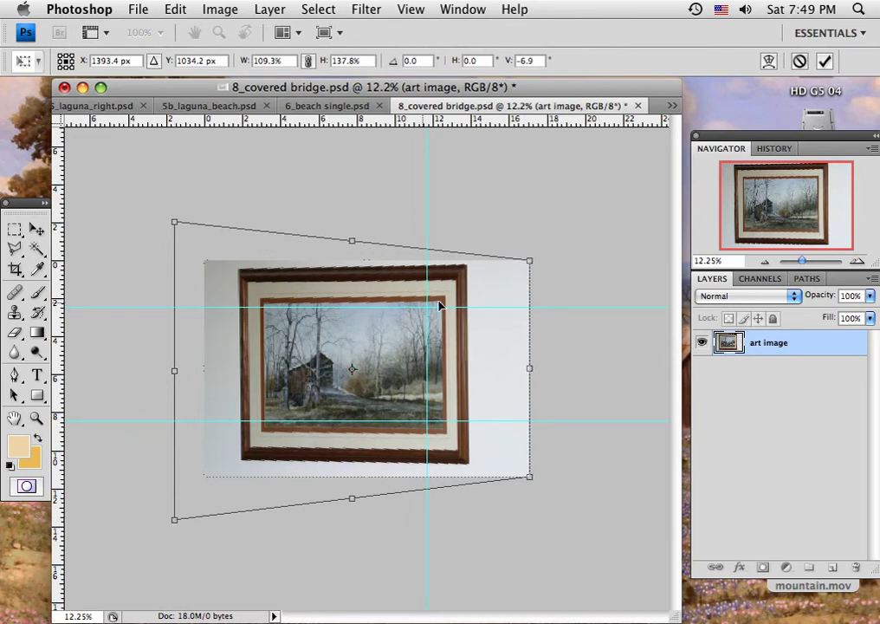
{"action": "left_click", "coordinate": [37, 229]}
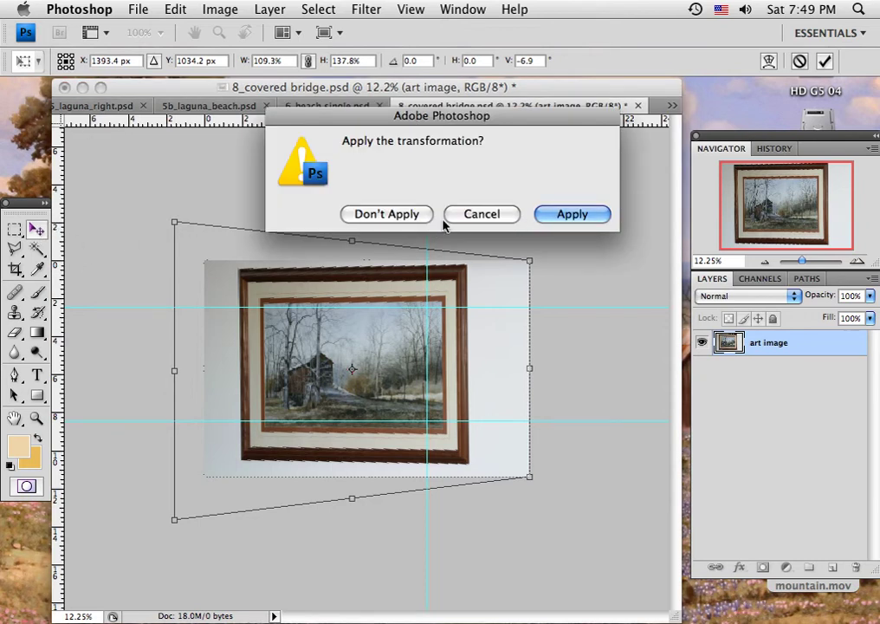
{"action": "left_click", "coordinate": [556, 218]}
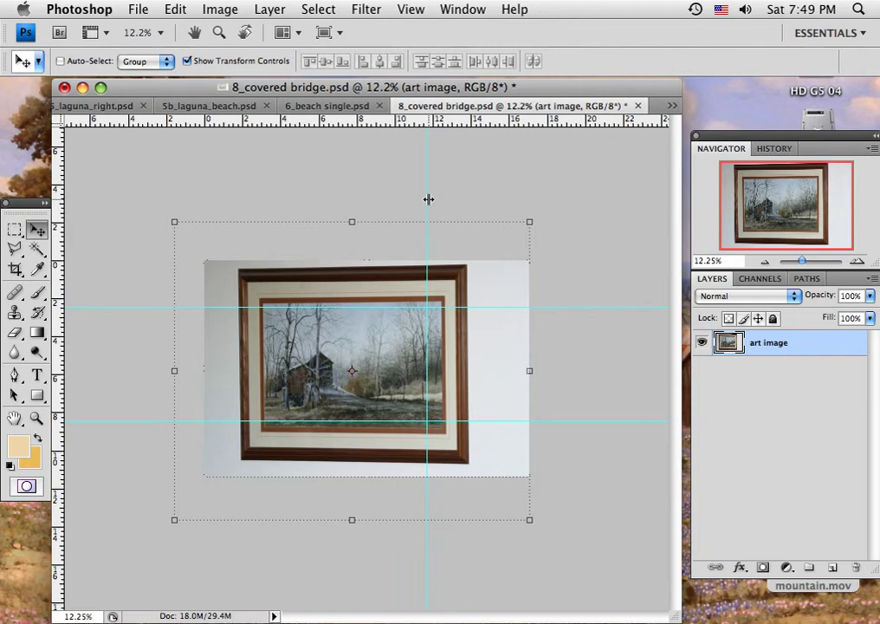
Step: Realign the right, lower and upper guides to the painting's edges and add a vertical guide at its left edge
{"action": "left_click_drag", "start_coordinate": [428, 199], "coordinate": [442, 200]}
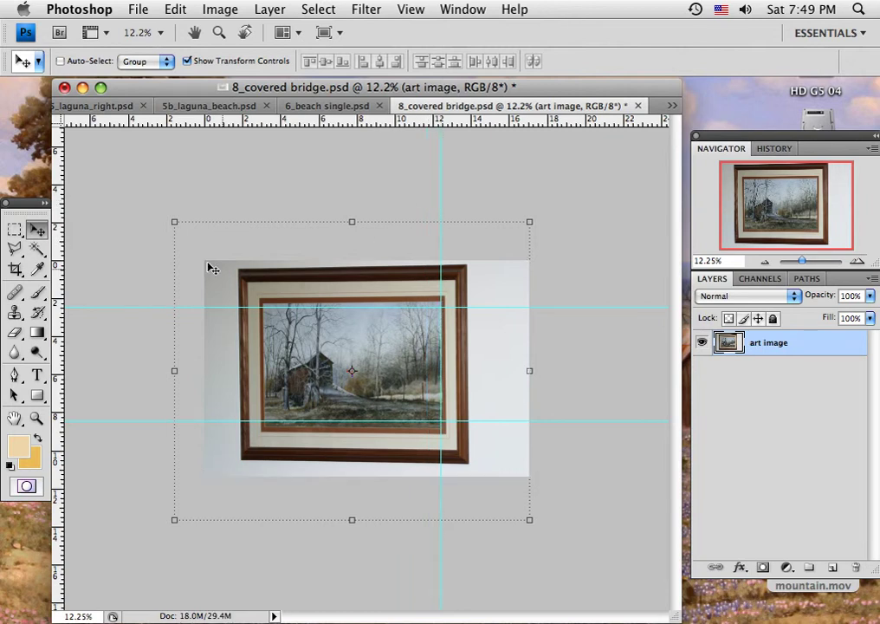
{"action": "left_click_drag", "start_coordinate": [58, 219], "coordinate": [264, 245]}
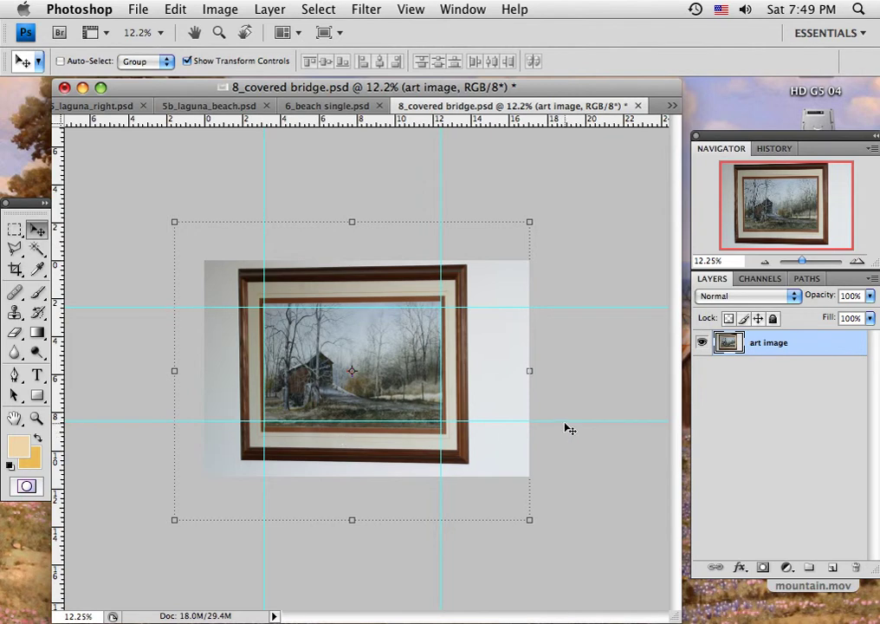
{"action": "left_click_drag", "start_coordinate": [565, 422], "coordinate": [566, 426]}
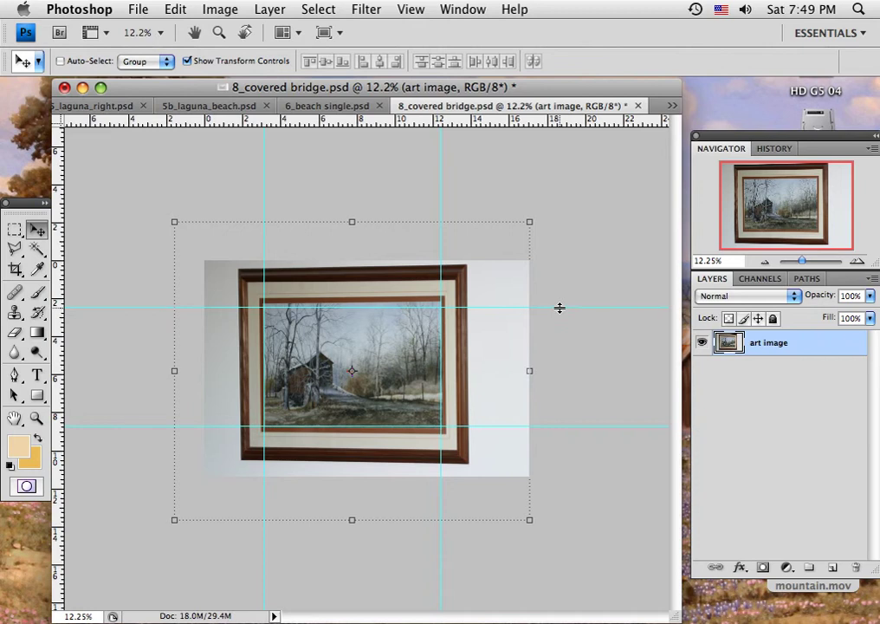
{"action": "left_click_drag", "start_coordinate": [560, 307], "coordinate": [560, 301]}
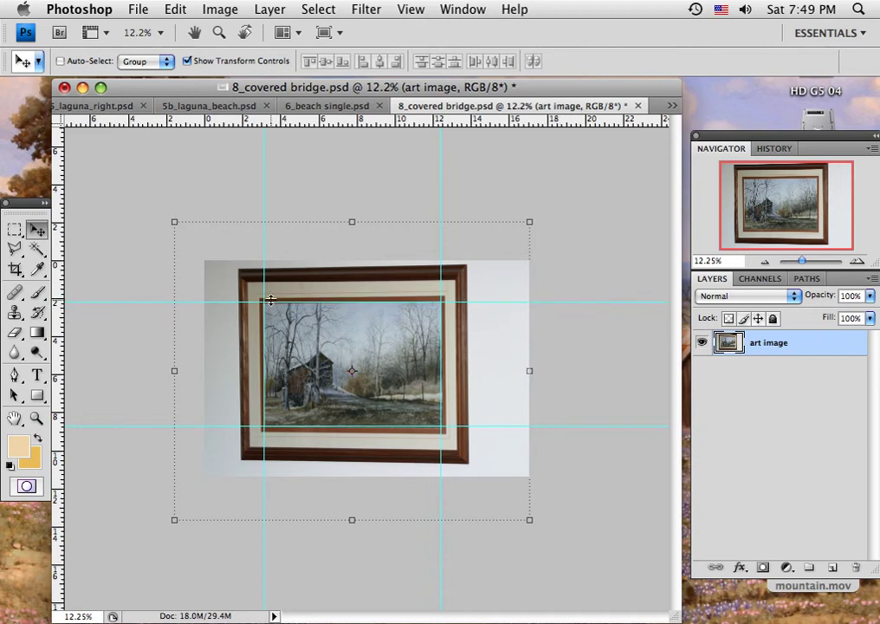
Step: Distort the layer's upper-left corner slightly outward to level the painting's upper edge with the guide, and apply the transformation
{"action": "left_click", "coordinate": [177, 11]}
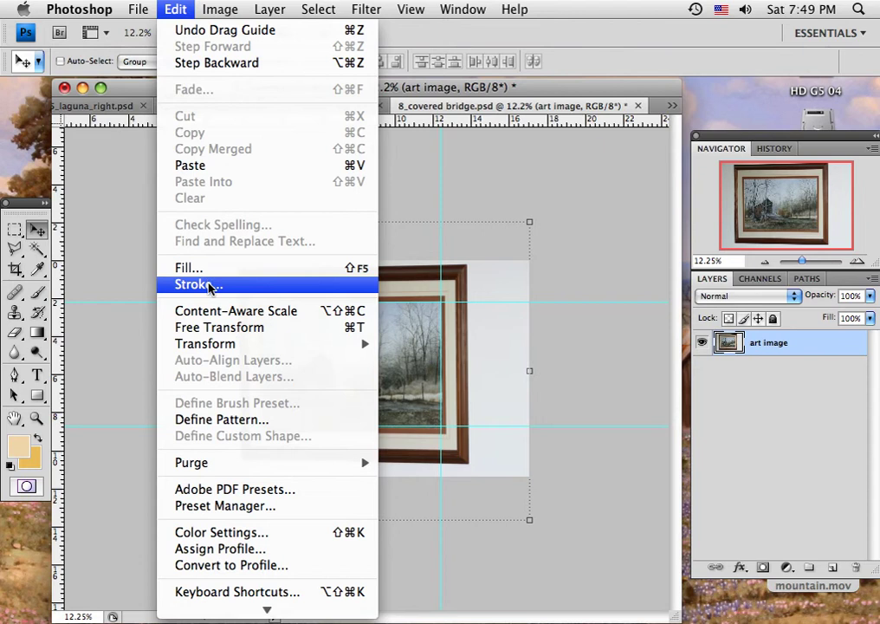
{"action": "mouse_move", "coordinate": [212, 344]}
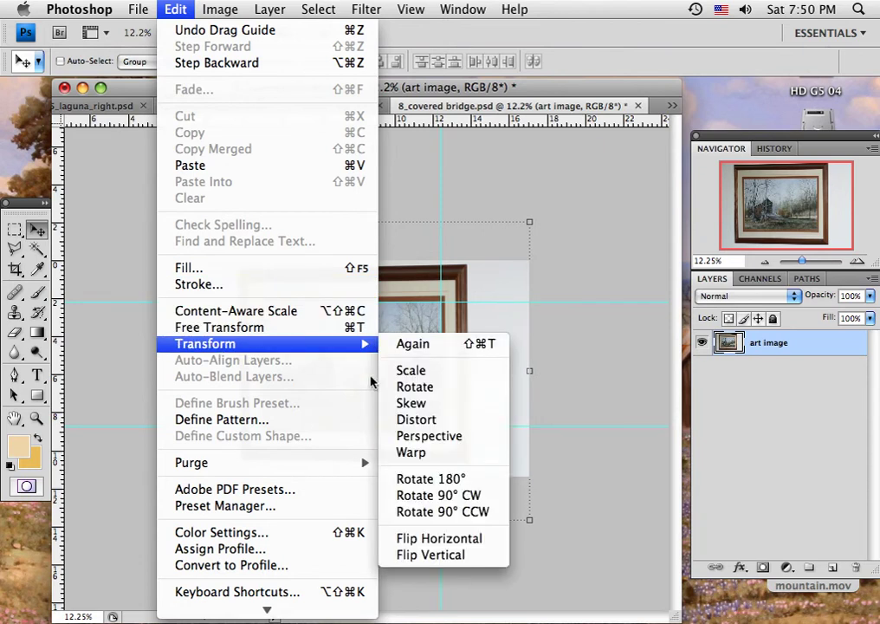
{"action": "left_click", "coordinate": [404, 419]}
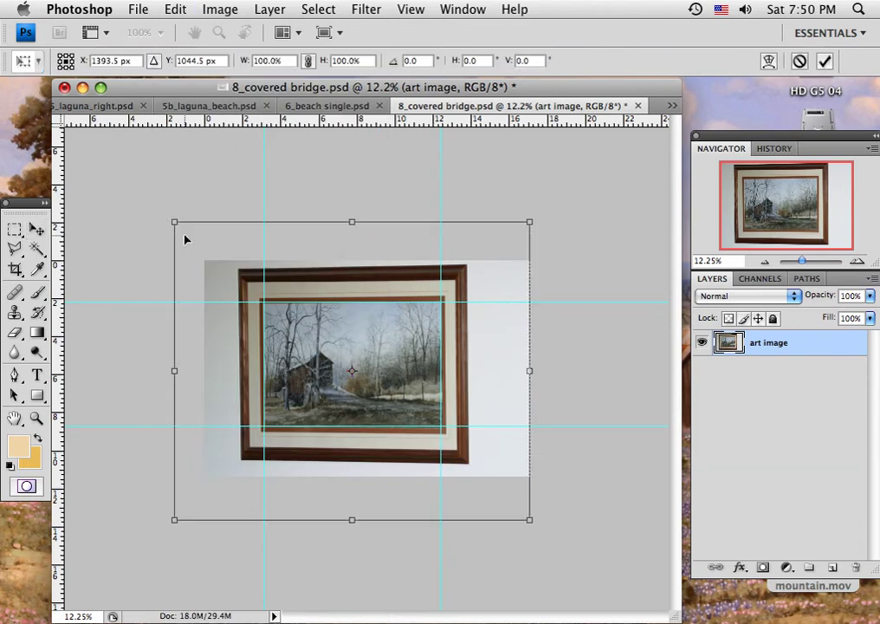
{"action": "left_click_drag", "start_coordinate": [174, 223], "coordinate": [173, 220]}
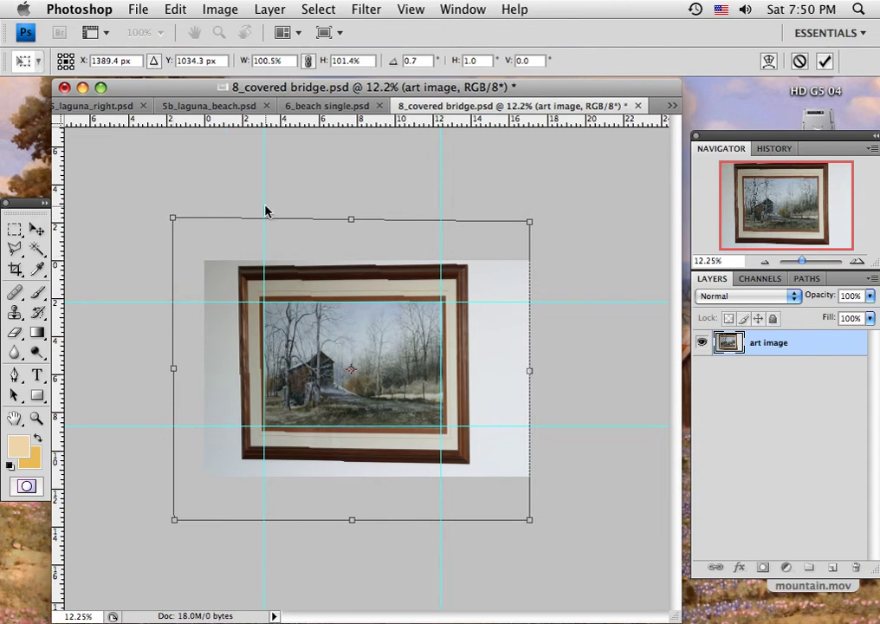
{"action": "left_click", "coordinate": [37, 227]}
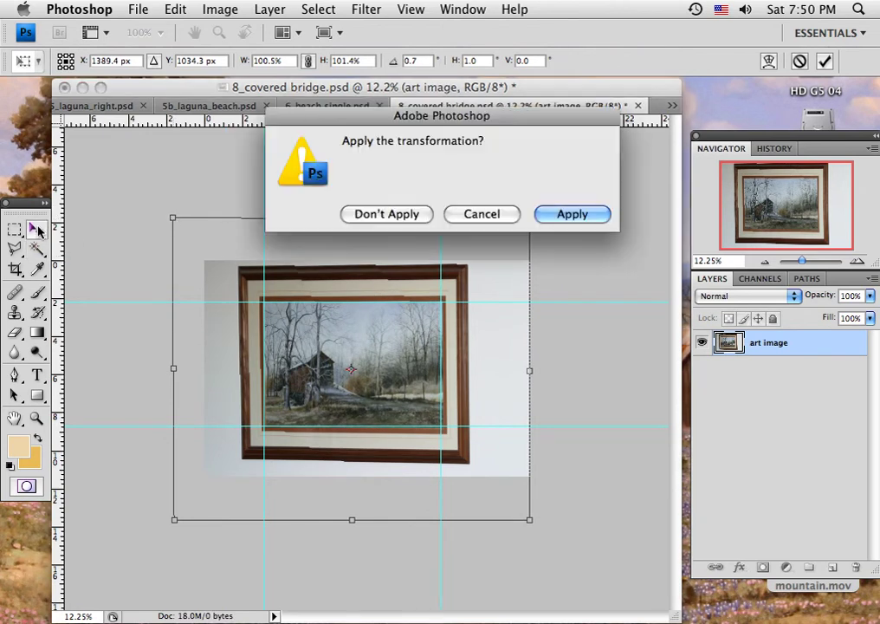
{"action": "left_click", "coordinate": [560, 214]}
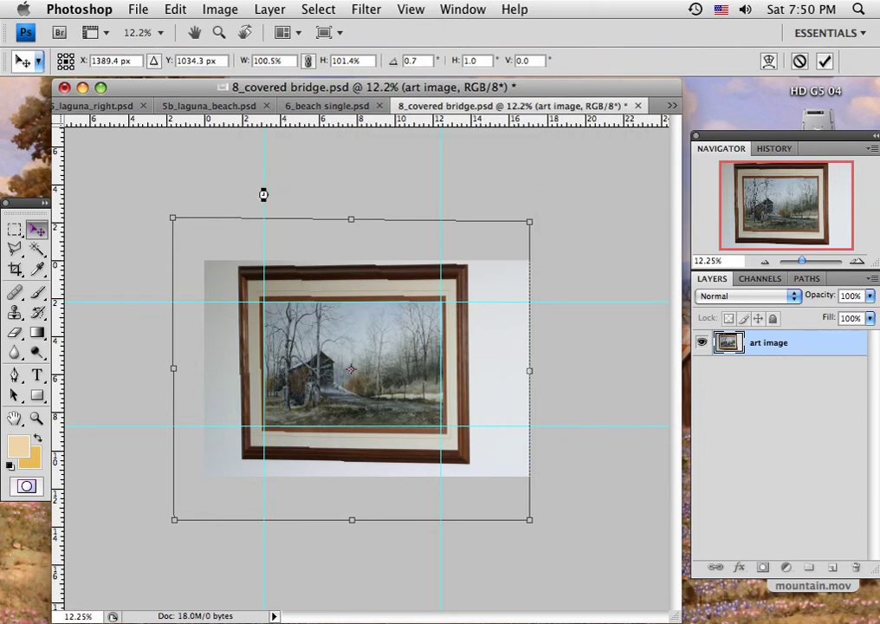
Step: Remove both vertical and both horizontal guides from the covered bridge document
{"action": "left_click_drag", "start_coordinate": [265, 186], "coordinate": [48, 196]}
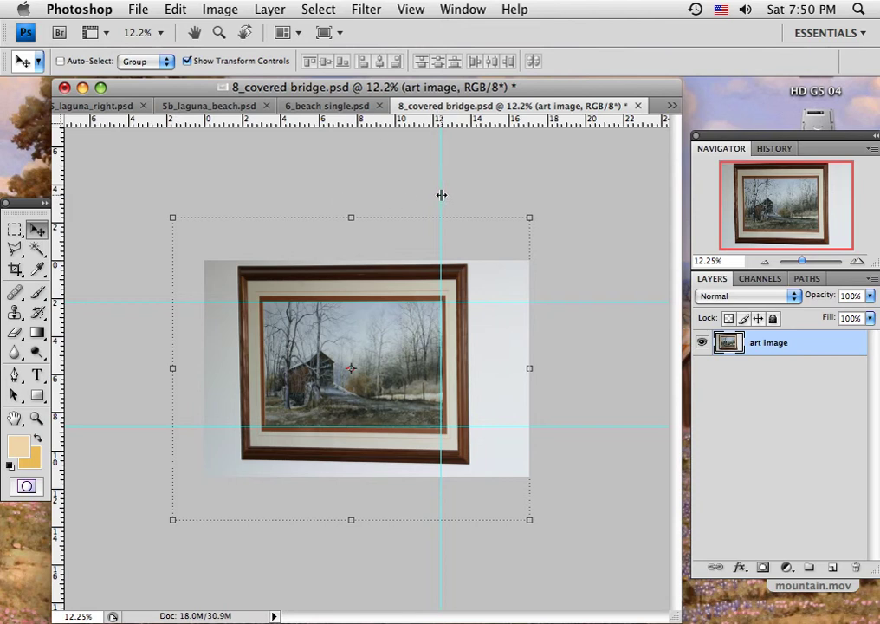
{"action": "left_click_drag", "start_coordinate": [441, 195], "coordinate": [54, 215]}
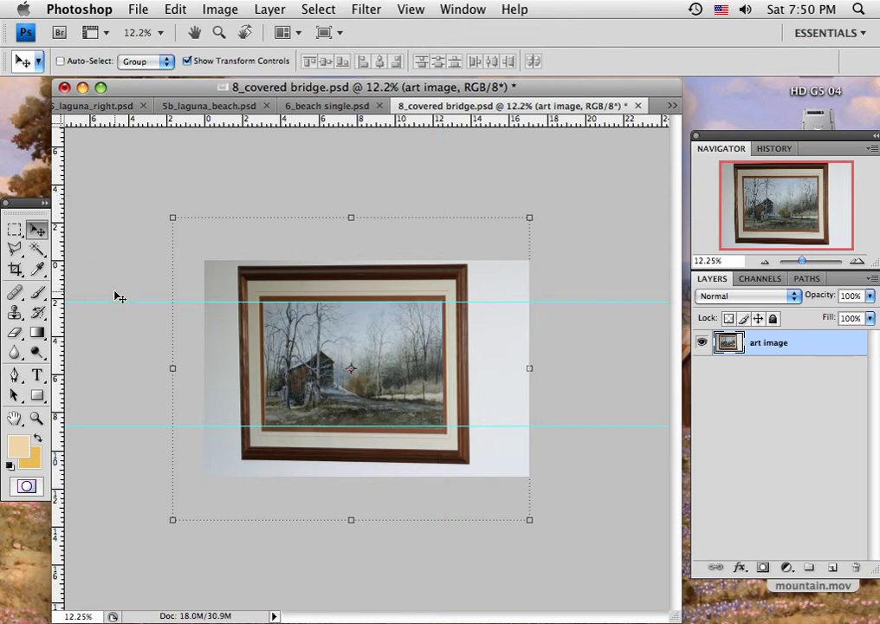
{"action": "left_click_drag", "start_coordinate": [118, 299], "coordinate": [136, 121]}
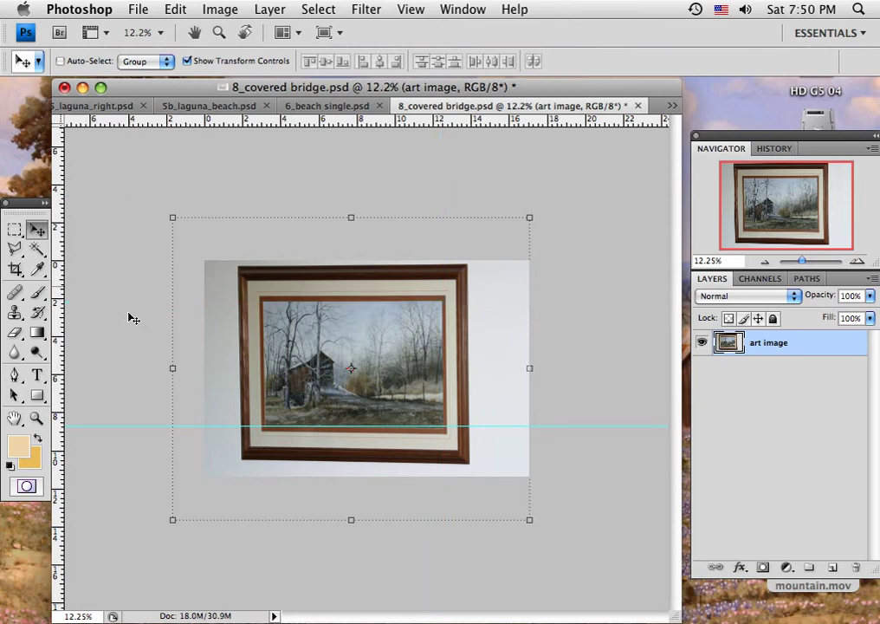
{"action": "left_click_drag", "start_coordinate": [144, 427], "coordinate": [165, 123]}
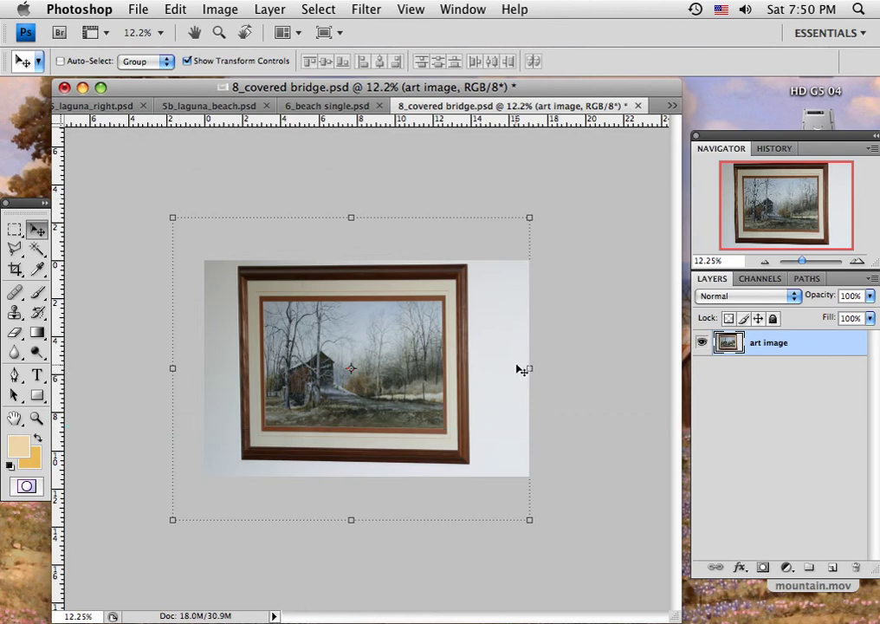
Step: Stretch the art image layer horizontally from both sides to about 126% width and apply the transformation
{"action": "left_click_drag", "start_coordinate": [530, 368], "coordinate": [596, 369]}
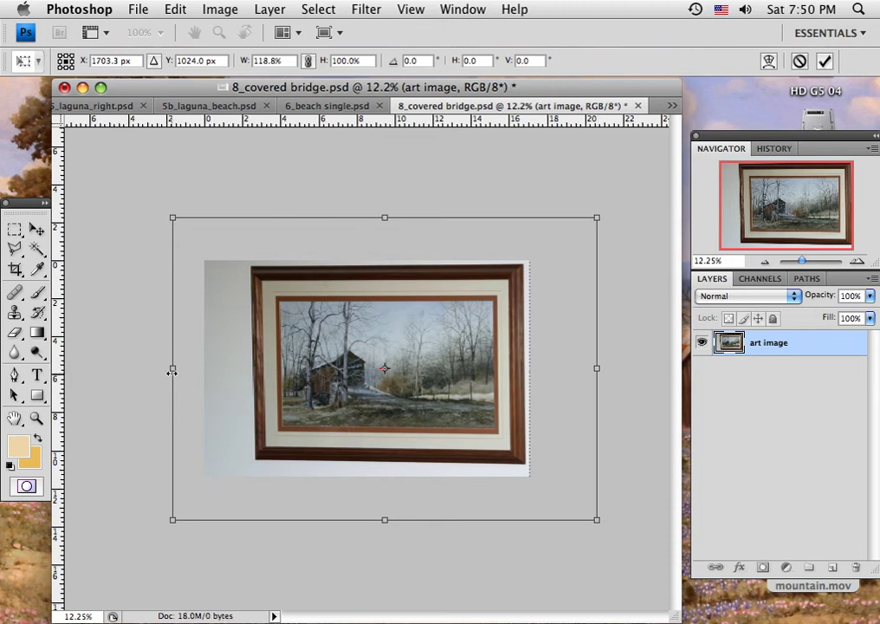
{"action": "left_click_drag", "start_coordinate": [172, 369], "coordinate": [146, 368]}
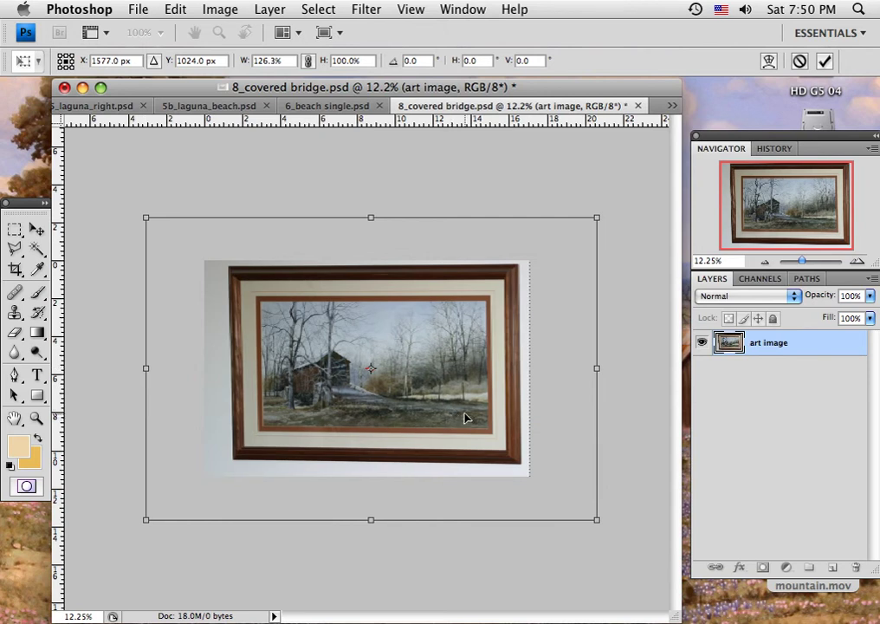
{"action": "left_click", "coordinate": [36, 229]}
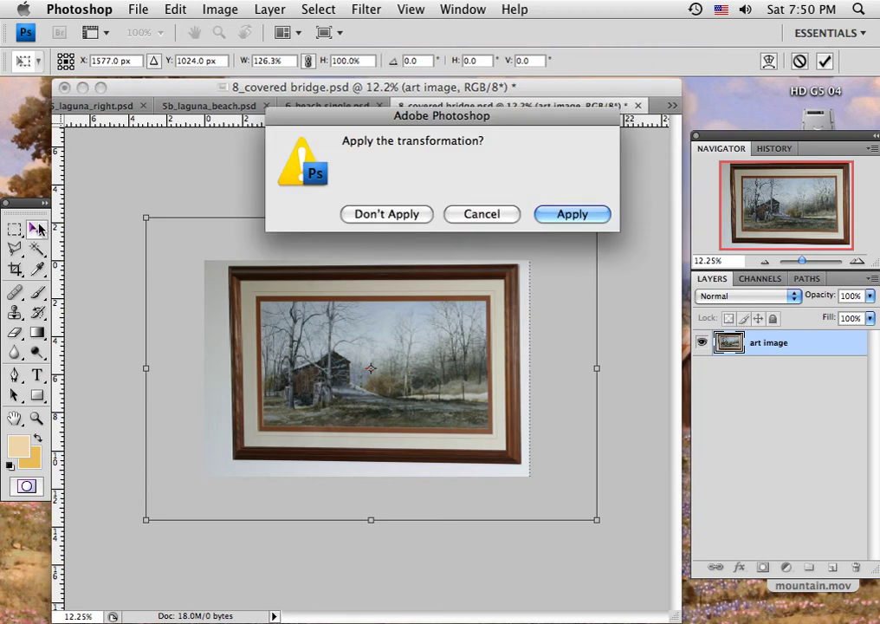
{"action": "left_click", "coordinate": [541, 219]}
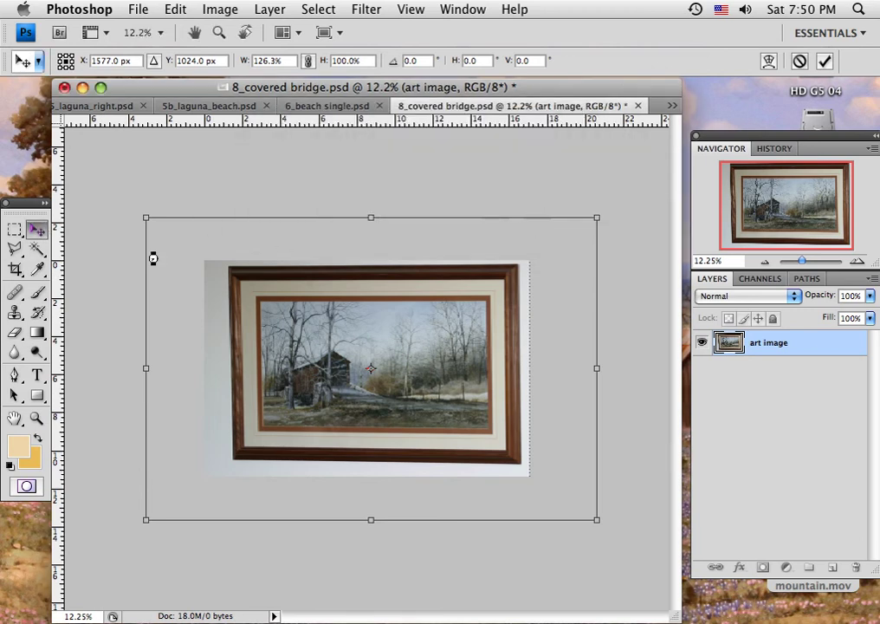
Step: Select the painting inside its frame and mat with a rectangular marquee and crop the image to it
{"action": "left_click", "coordinate": [14, 229]}
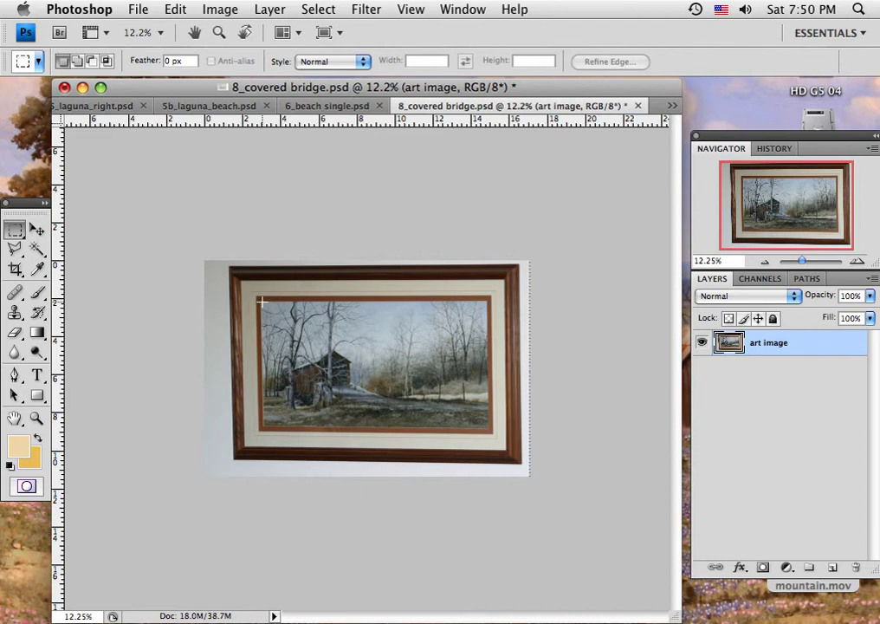
{"action": "left_click_drag", "start_coordinate": [384, 370], "coordinate": [488, 428]}
{"action": "left_click", "coordinate": [288, 341]}
{"action": "left_click_drag", "start_coordinate": [264, 302], "coordinate": [487, 428]}
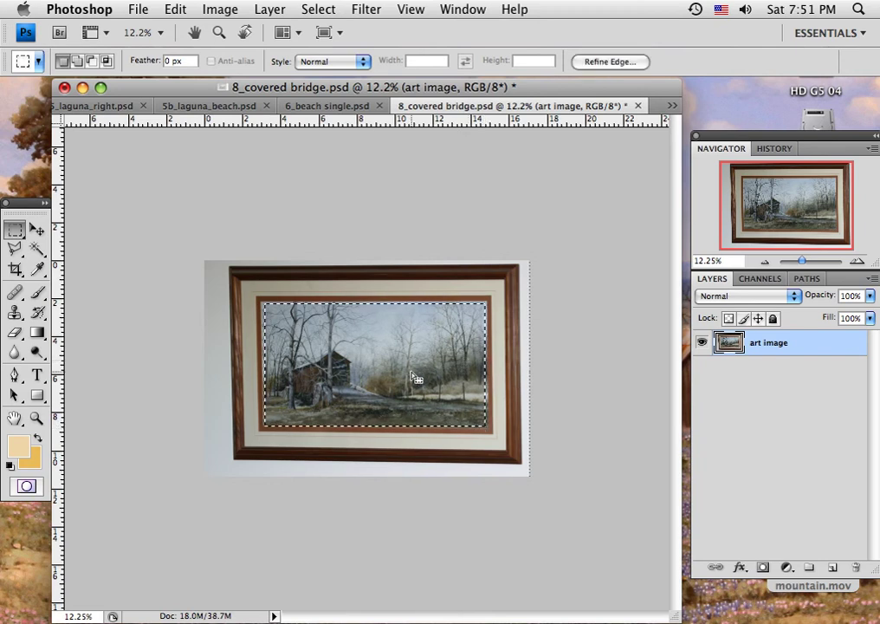
{"action": "left_click", "coordinate": [221, 10]}
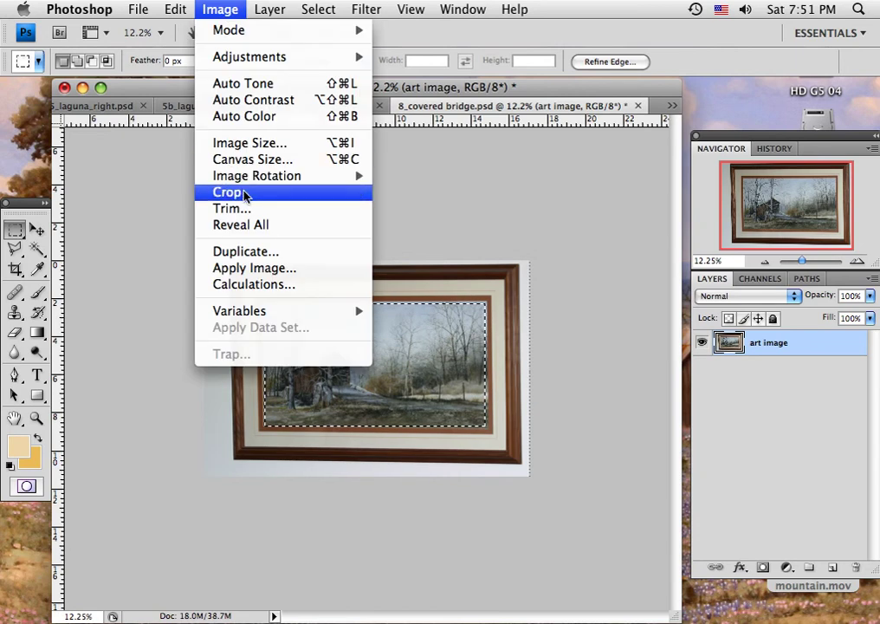
{"action": "left_click", "coordinate": [229, 192]}
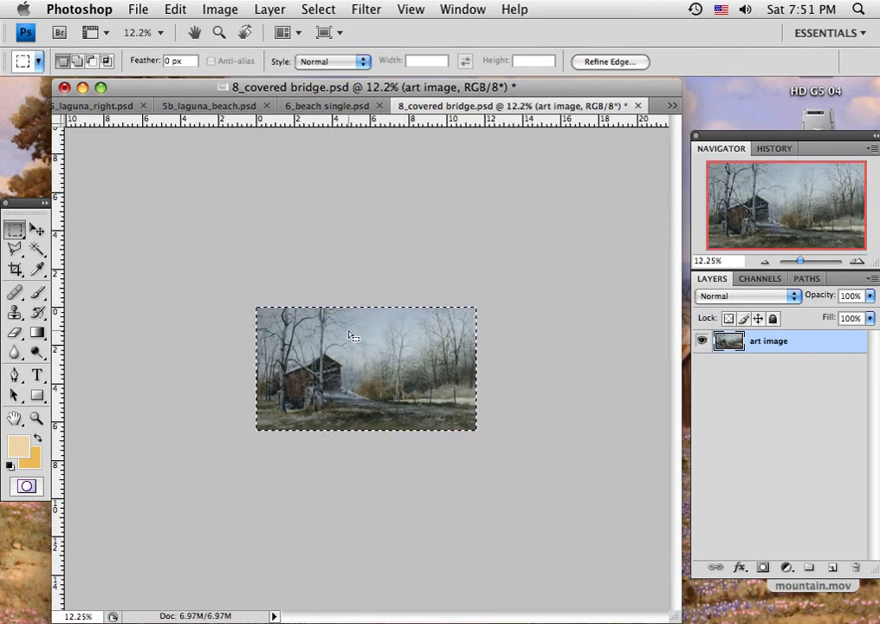
Step: Deselect the cropped painting and raise its brightness to 45 with a Brightness/Contrast adjustment
{"action": "left_click_drag", "start_coordinate": [805, 263], "coordinate": [804, 263]}
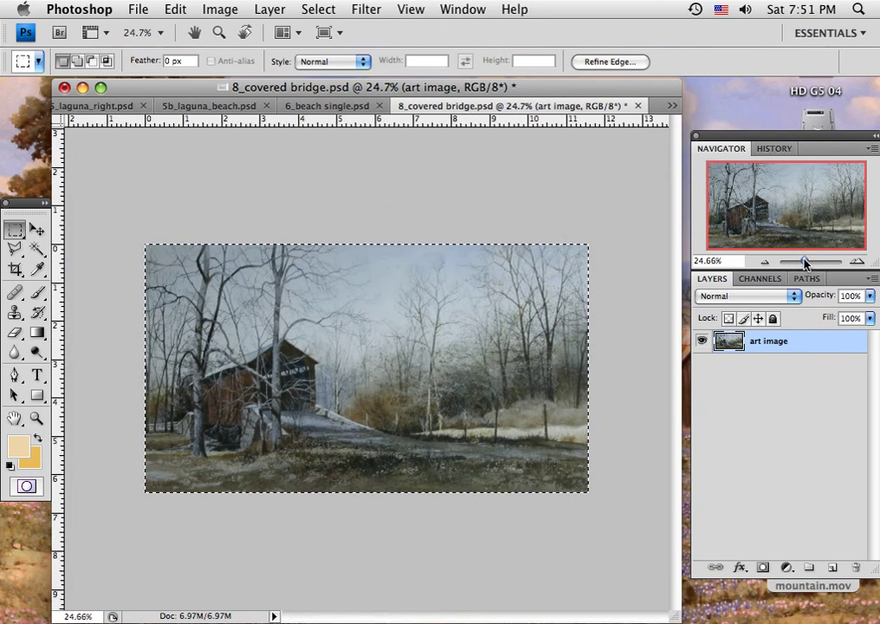
{"action": "left_click", "coordinate": [307, 333]}
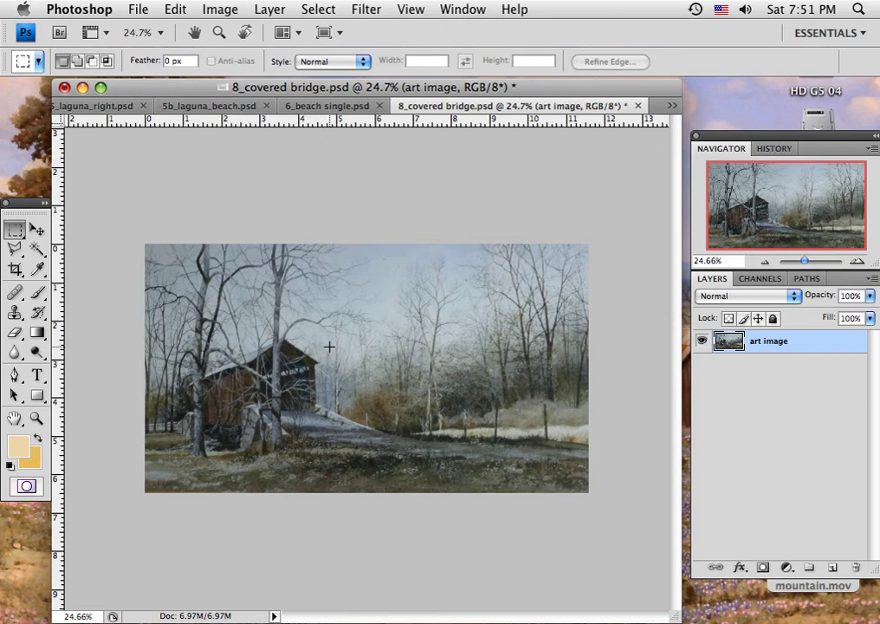
{"action": "left_click", "coordinate": [218, 9]}
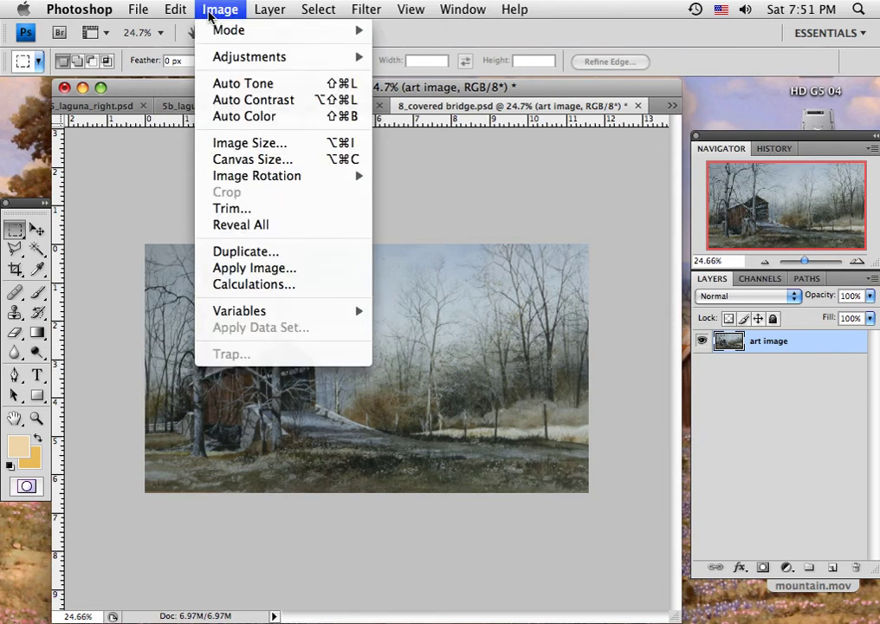
{"action": "mouse_move", "coordinate": [239, 57]}
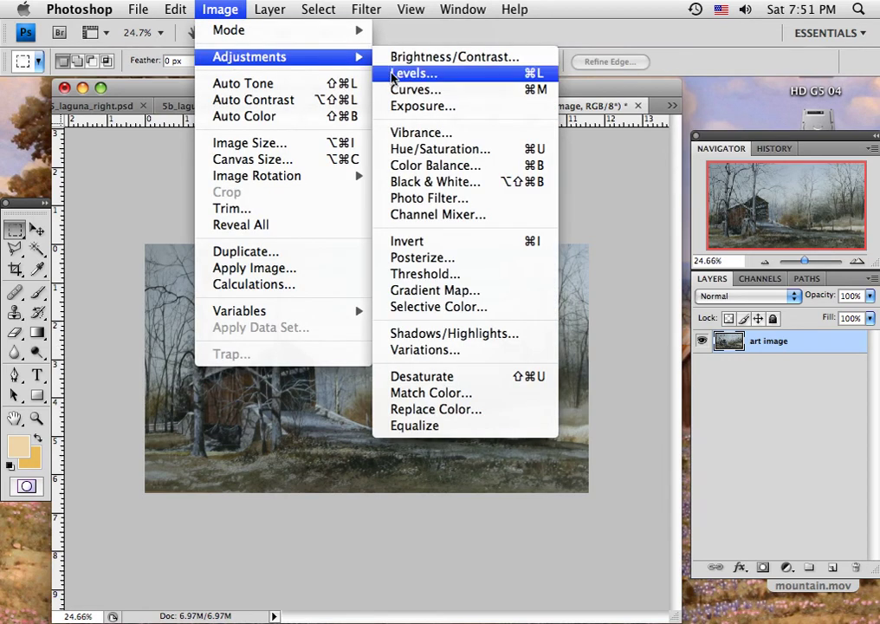
{"action": "left_click", "coordinate": [418, 57]}
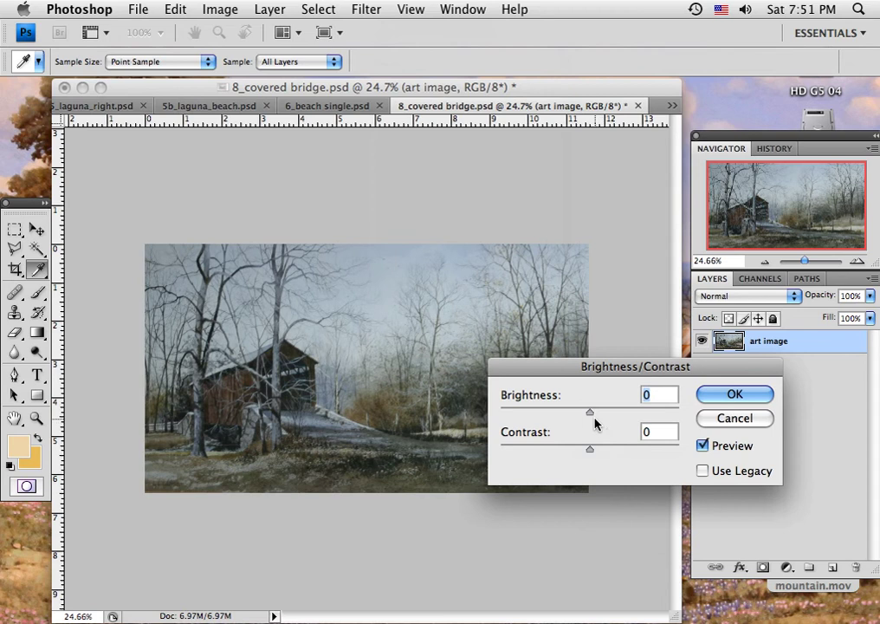
{"action": "left_click_drag", "start_coordinate": [589, 416], "coordinate": [617, 416]}
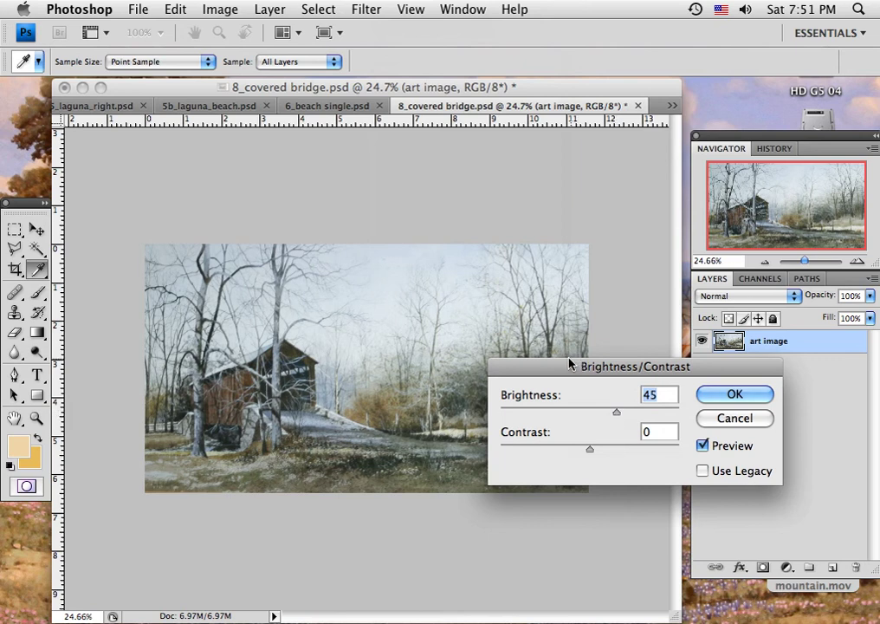
{"action": "left_click", "coordinate": [707, 400]}
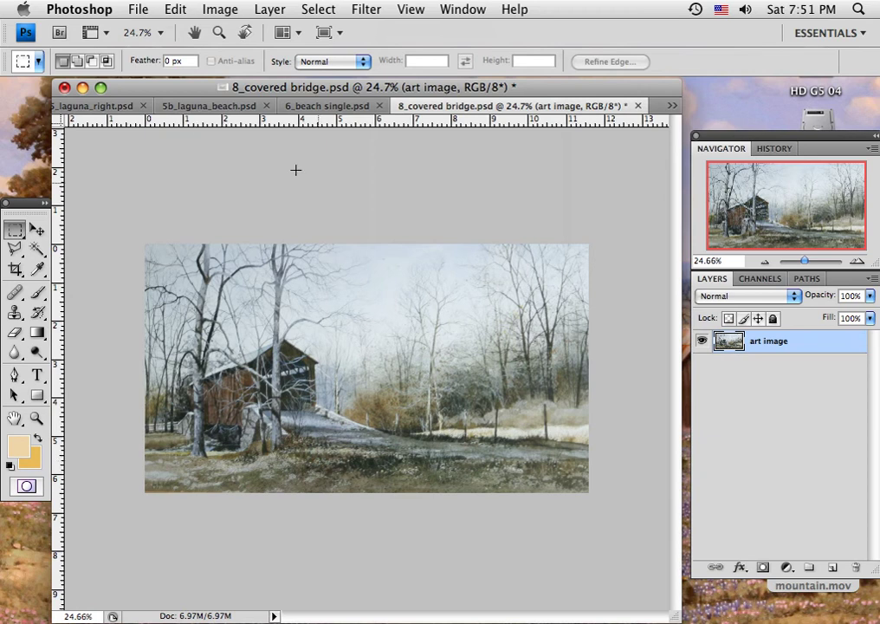
Step: Resize the covered bridge image to a document width of 10 inches at 400 pixels/inch, with proportions constrained and resampling on
{"action": "left_click", "coordinate": [220, 9]}
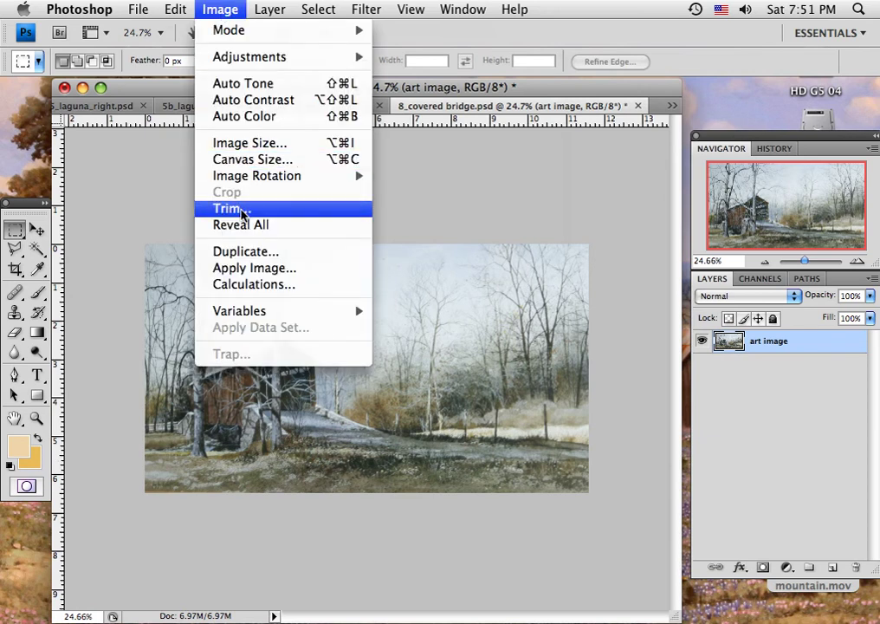
{"action": "left_click", "coordinate": [243, 143]}
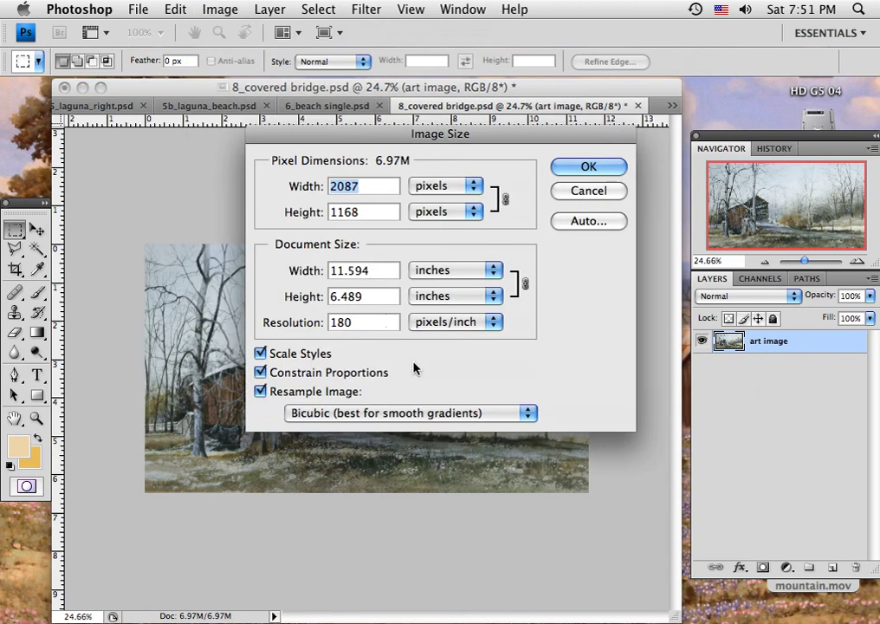
{"action": "left_click", "coordinate": [305, 276]}
{"action": "type", "text": "1"}
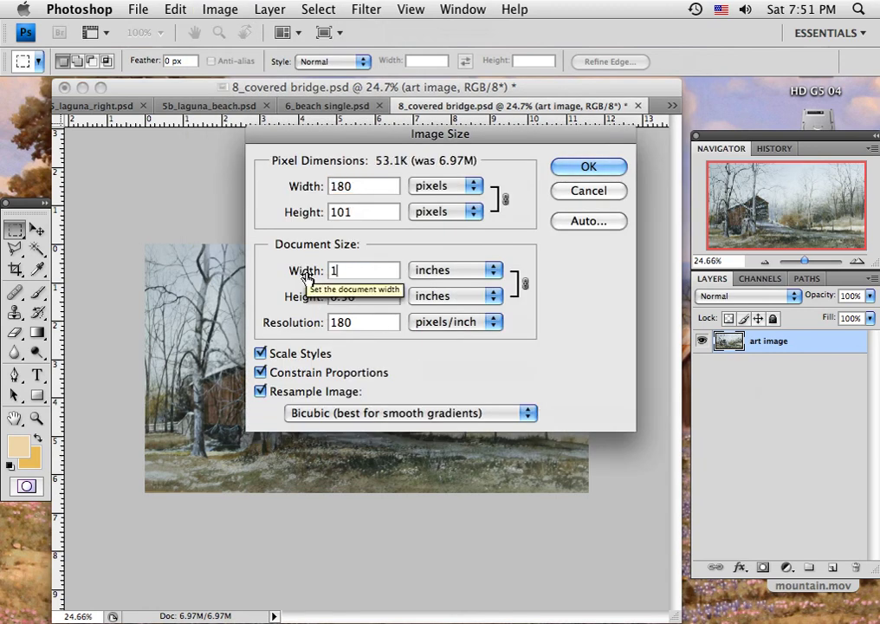
{"action": "type", "text": "0"}
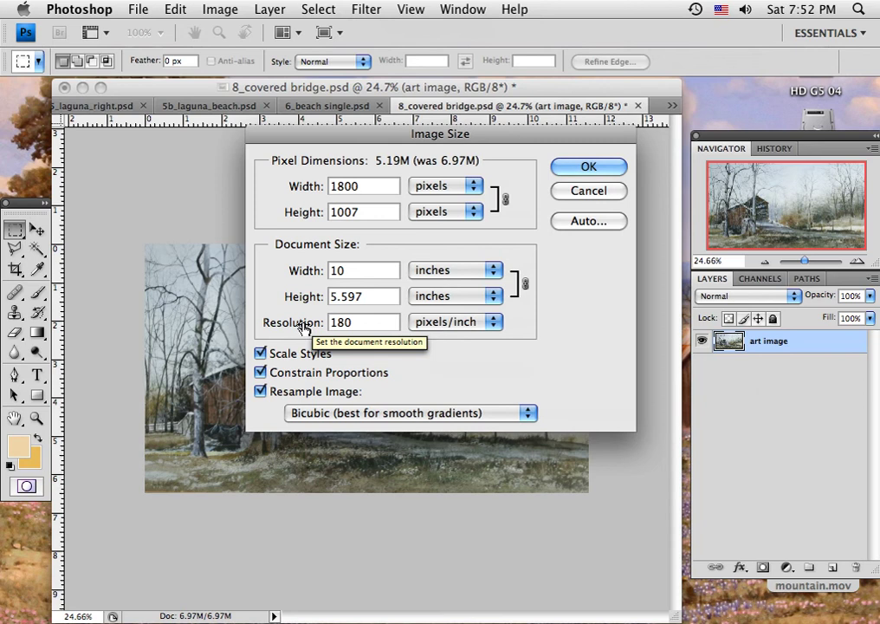
{"action": "key", "text": "Tab"}
{"action": "key", "text": "Tab"}
{"action": "type", "text": "4"}
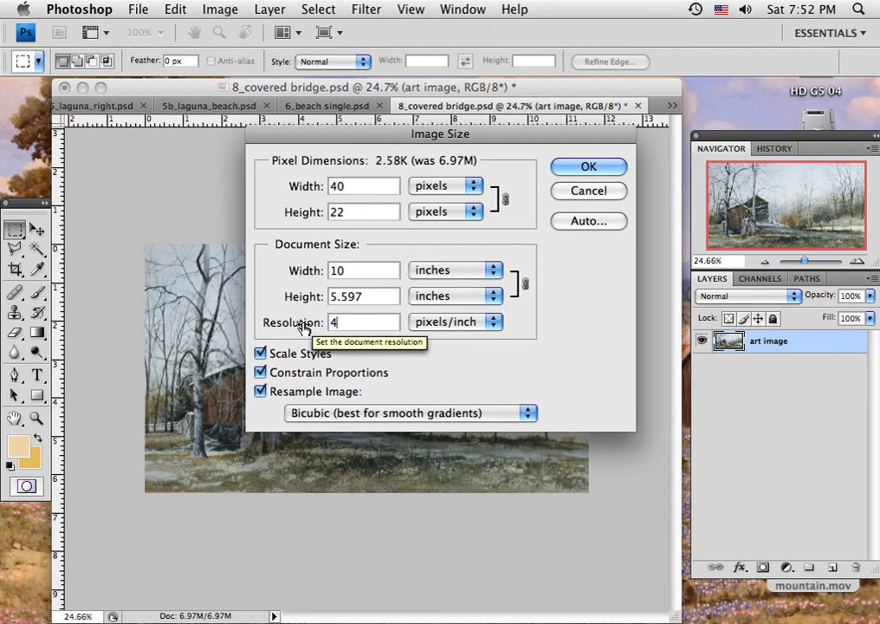
{"action": "type", "text": "00"}
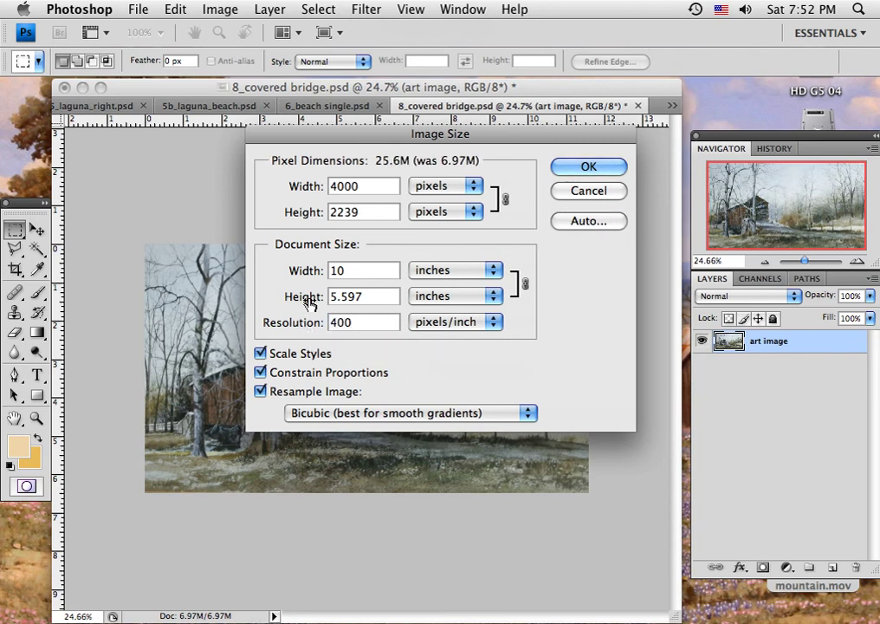
{"action": "left_click", "coordinate": [565, 167]}
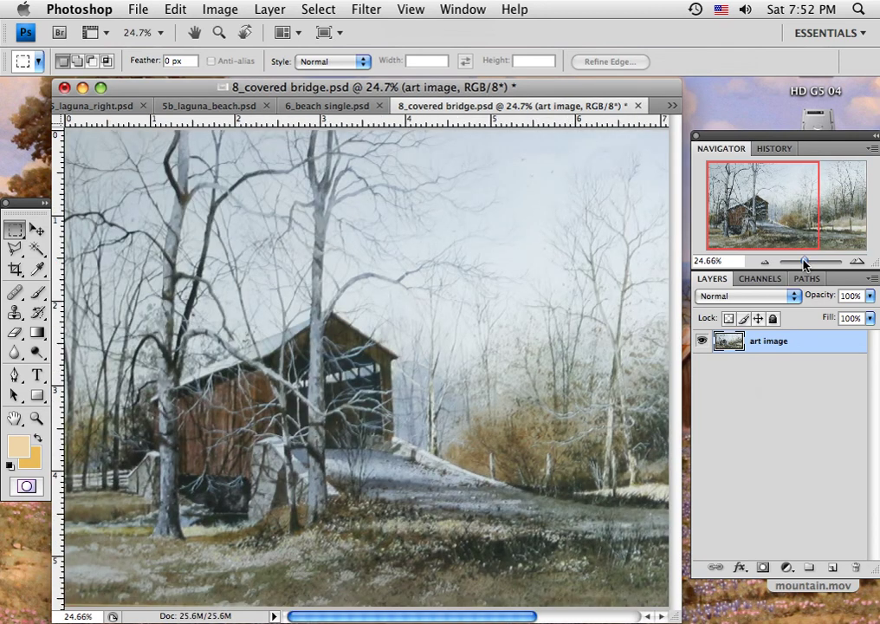
Step: Apply a Levels adjustment to the art image layer with RGB input levels of 25, 1.20 and 242
{"action": "left_click_drag", "start_coordinate": [804, 264], "coordinate": [803, 266]}
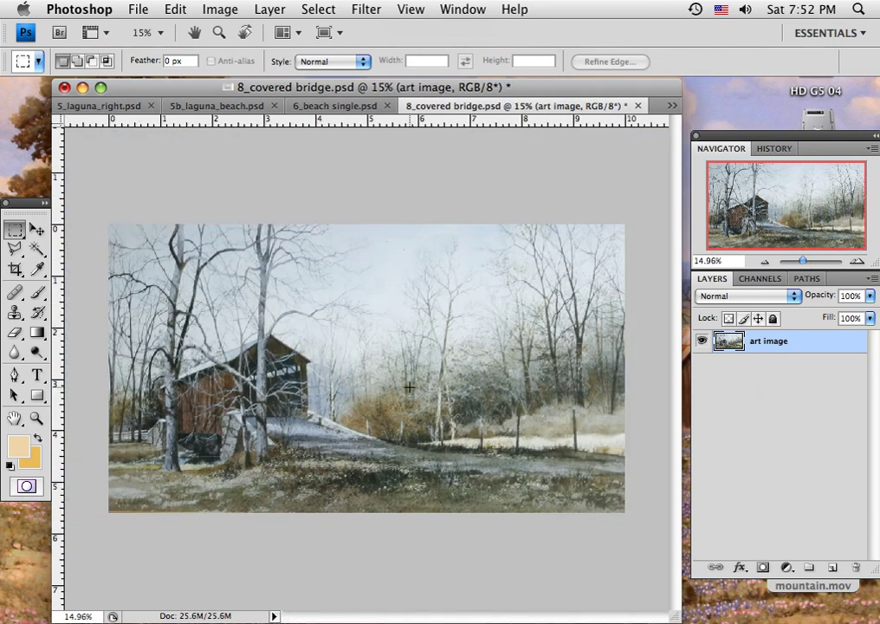
{"action": "left_click", "coordinate": [221, 10]}
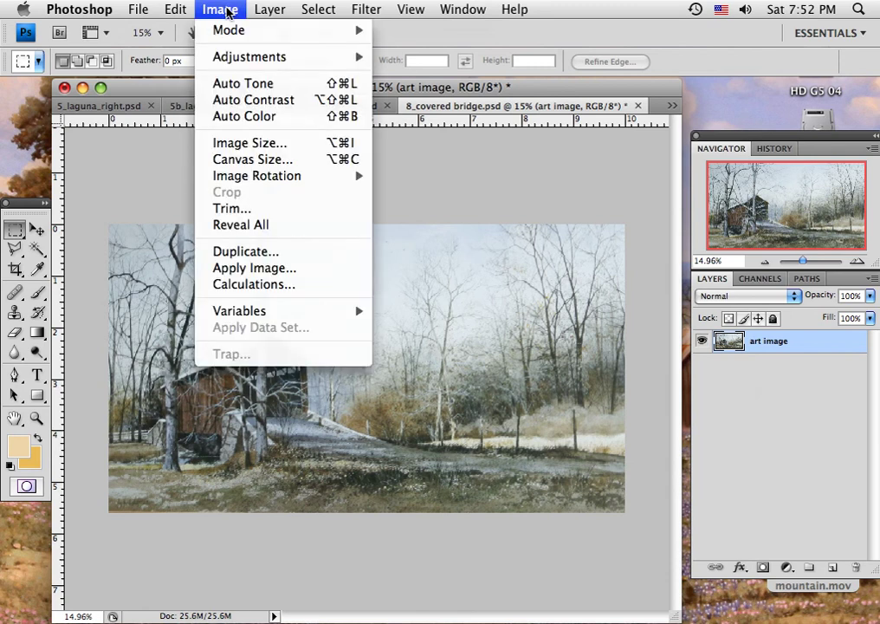
{"action": "mouse_move", "coordinate": [241, 59]}
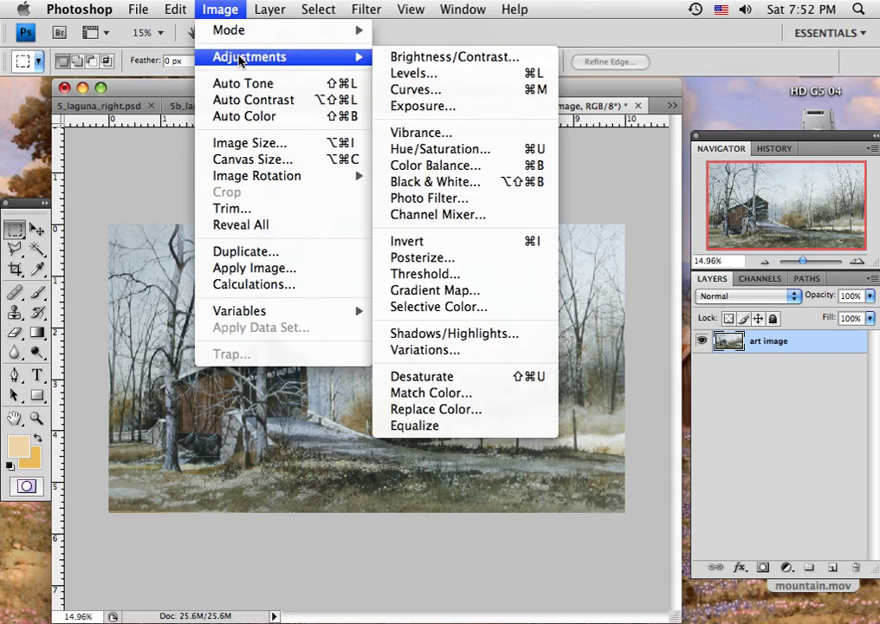
{"action": "left_click", "coordinate": [398, 72]}
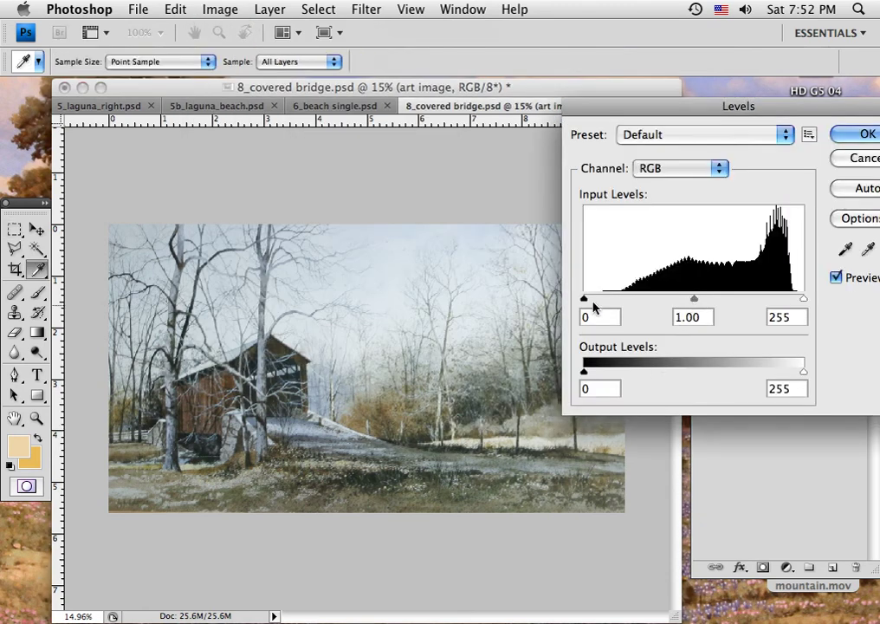
{"action": "left_click_drag", "start_coordinate": [585, 301], "coordinate": [605, 302]}
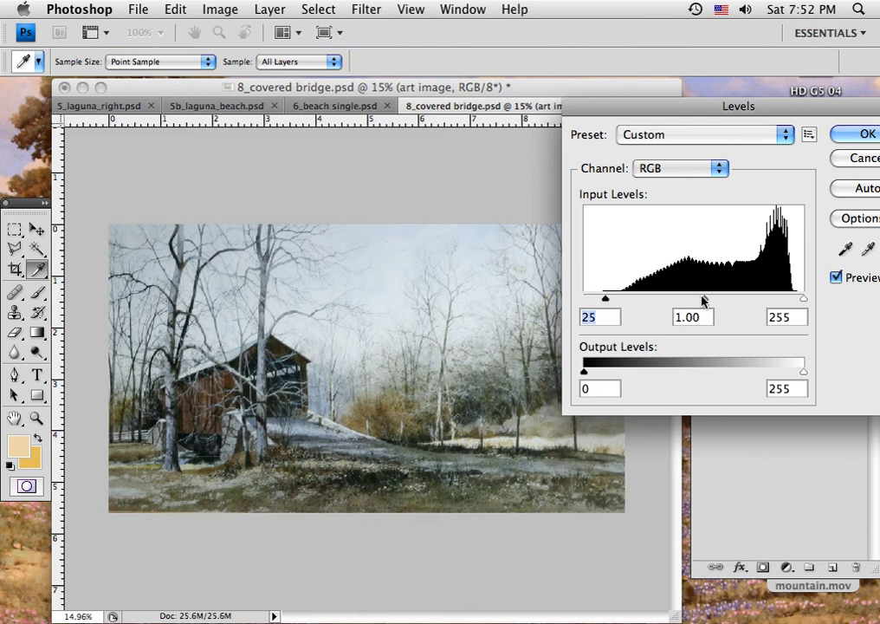
{"action": "left_click_drag", "start_coordinate": [705, 301], "coordinate": [692, 301]}
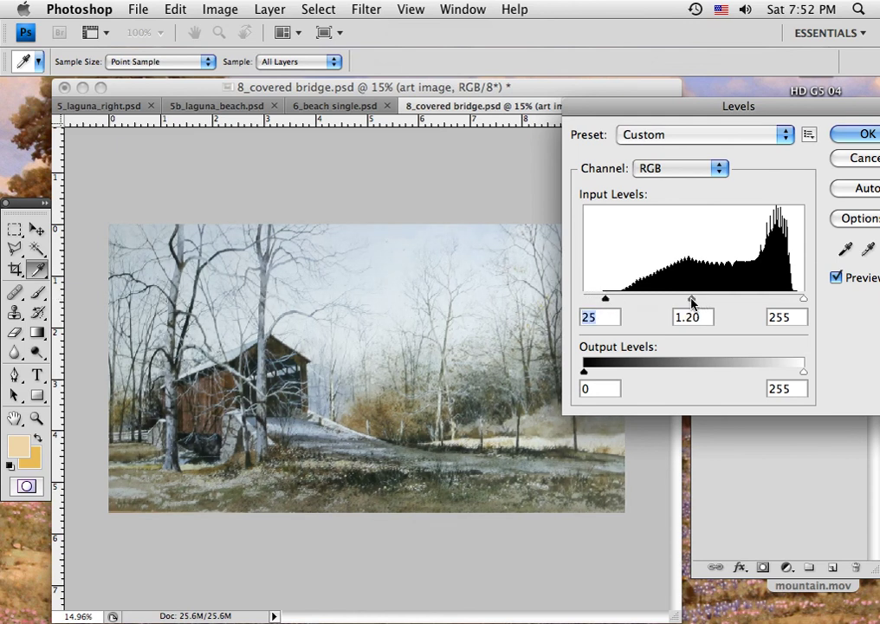
{"action": "left_click_drag", "start_coordinate": [803, 299], "coordinate": [793, 303]}
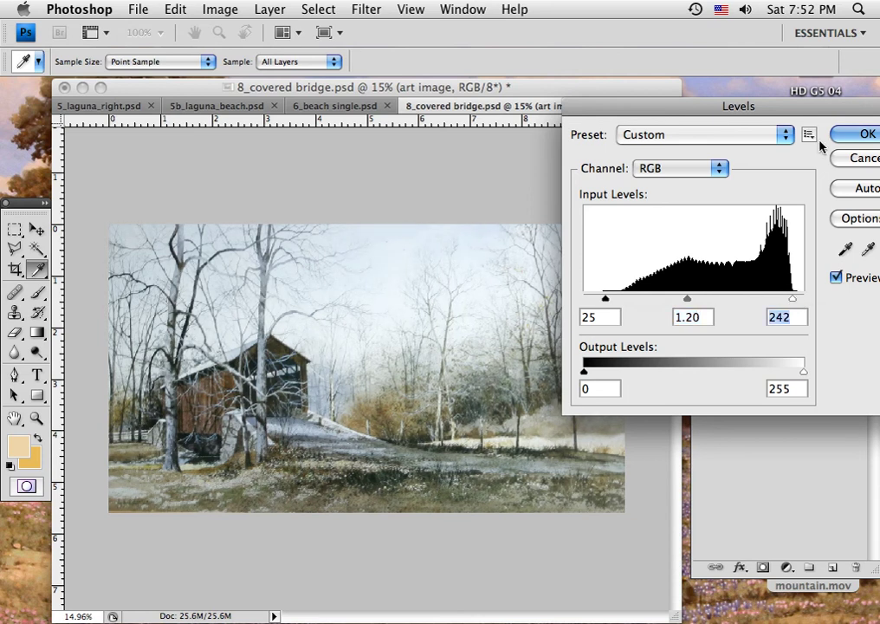
{"action": "left_click", "coordinate": [862, 137]}
{"action": "key", "text": "m"}
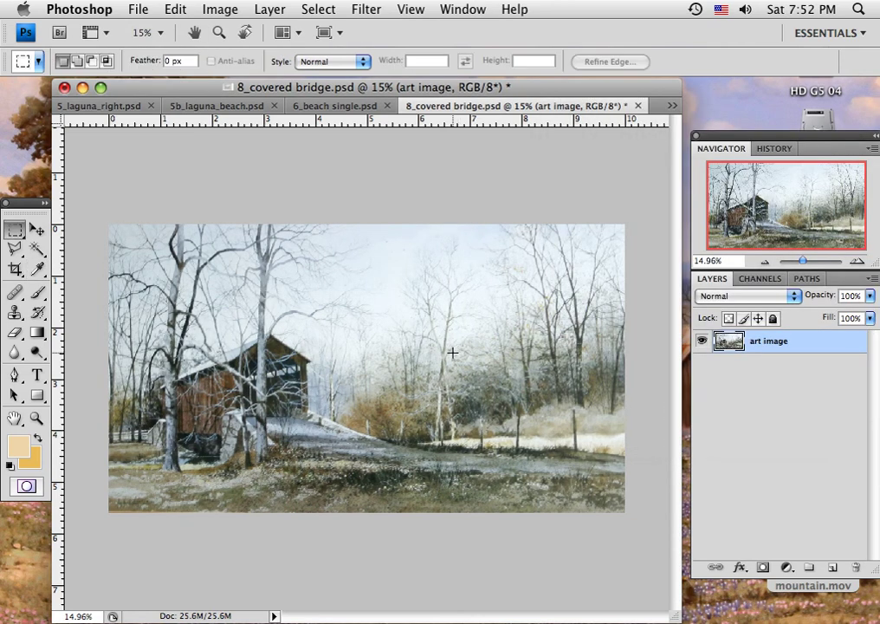